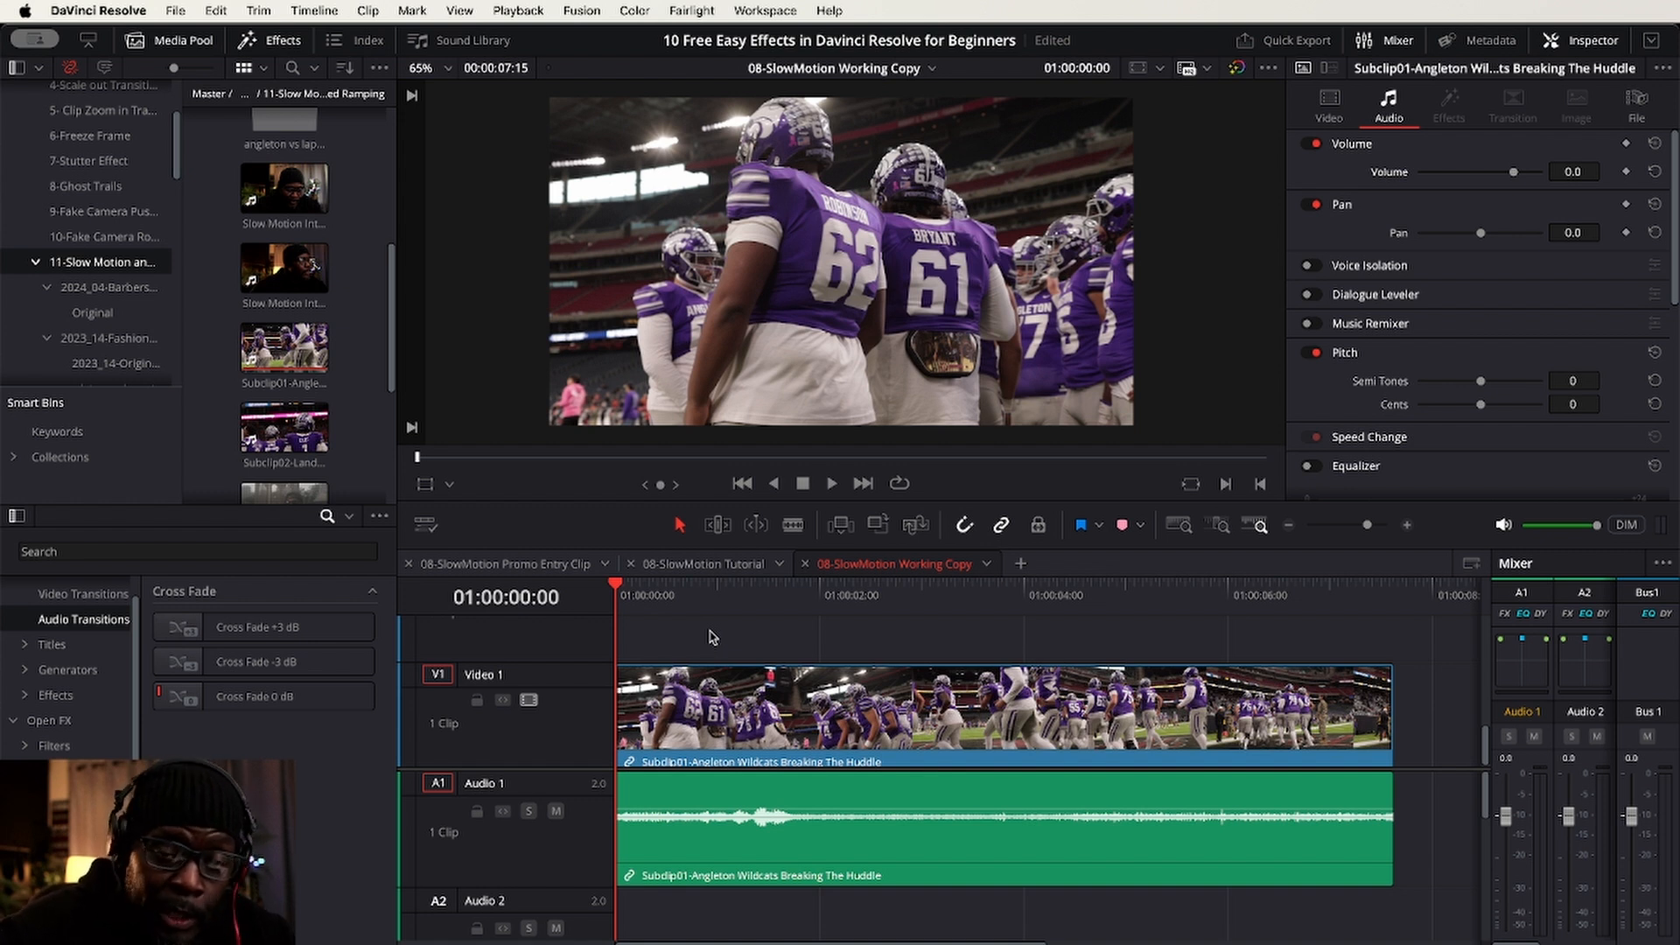
- Locate the huddle clip from the timeline in the media pool and examine its metadata, including frame rate and resolution
{"action": "left_click", "coordinate": [811, 702]}
{"action": "right_click", "coordinate": [812, 703]}
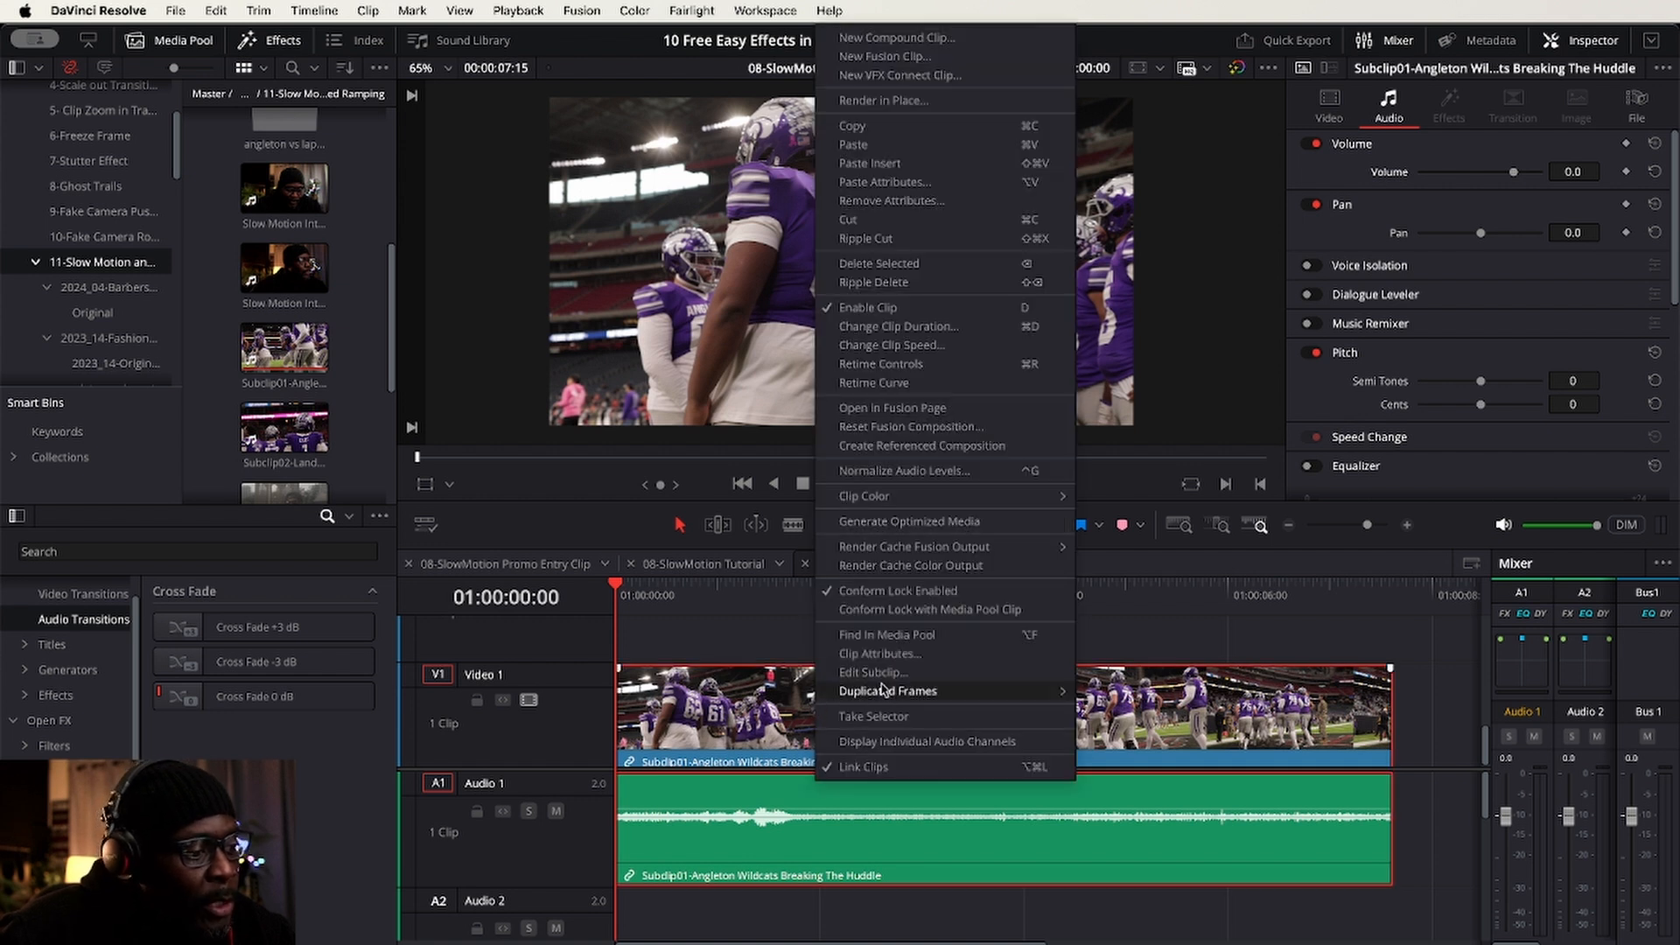
{"action": "left_click", "coordinate": [886, 635]}
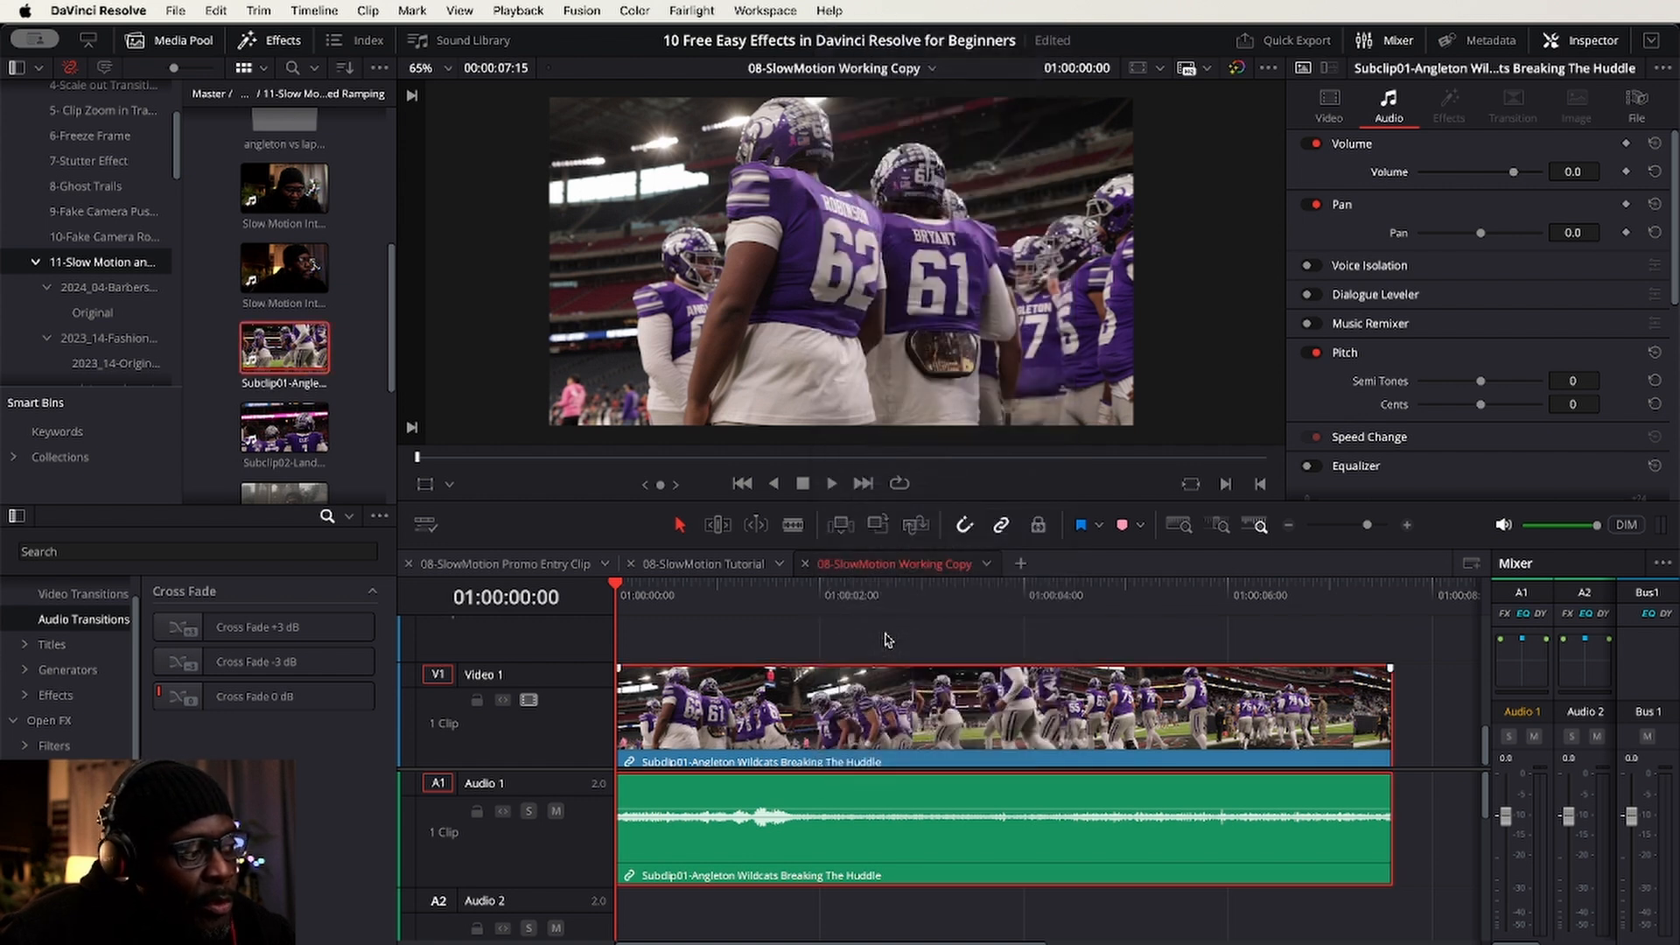
{"action": "left_click", "coordinate": [297, 352]}
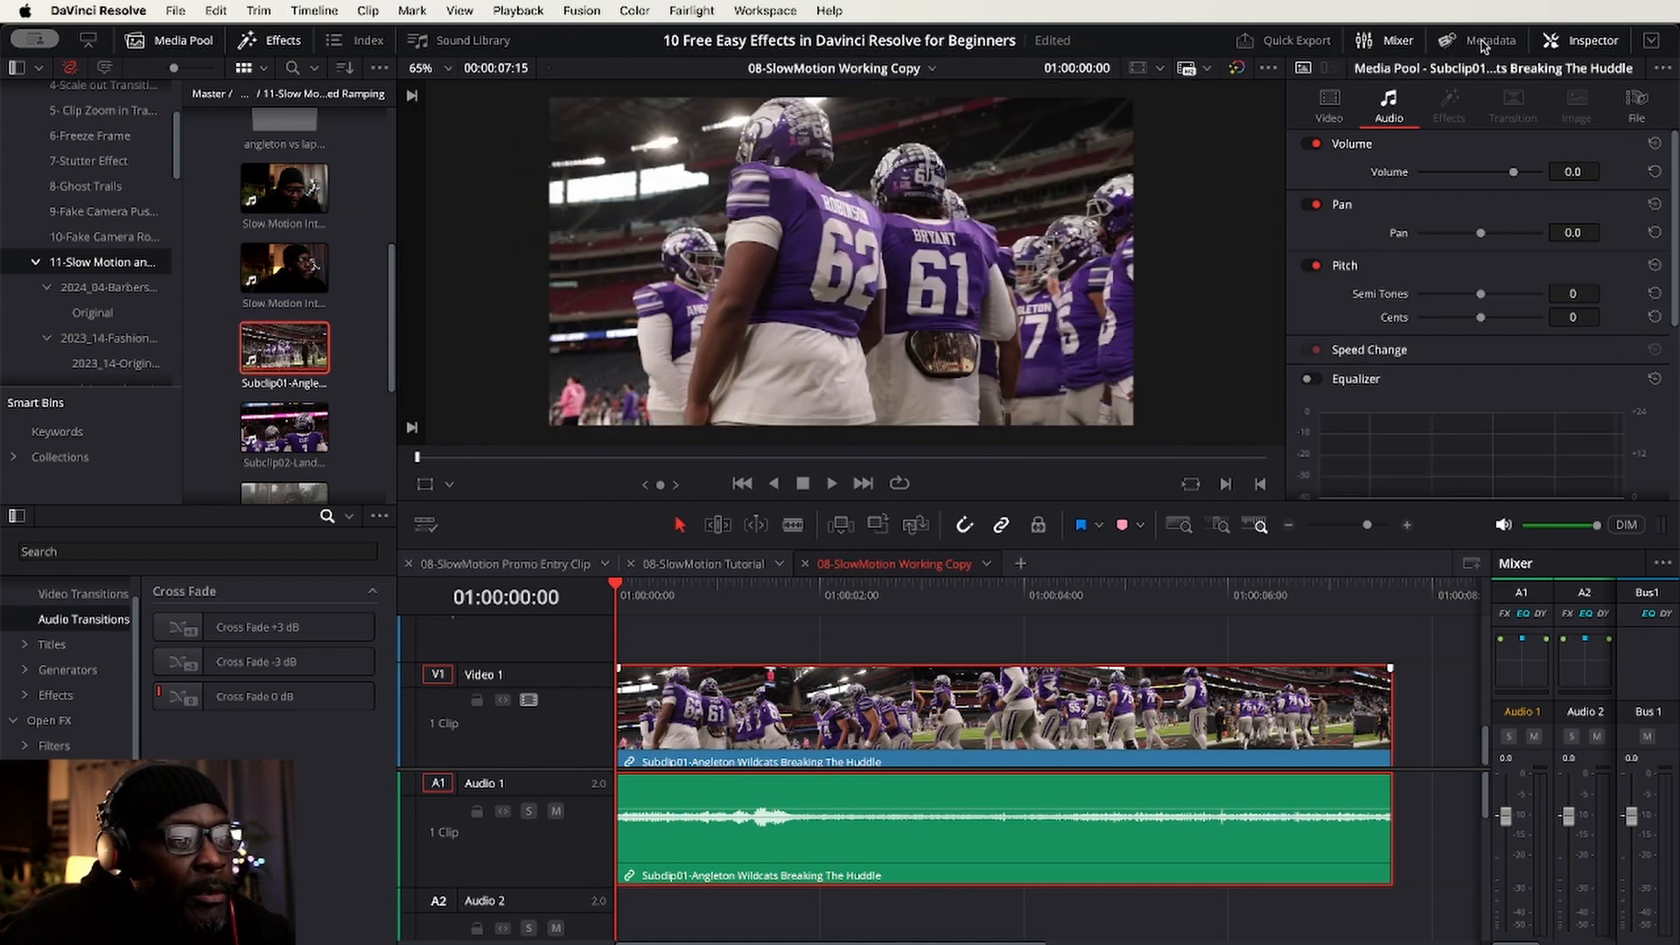
{"action": "left_click", "coordinate": [1483, 46]}
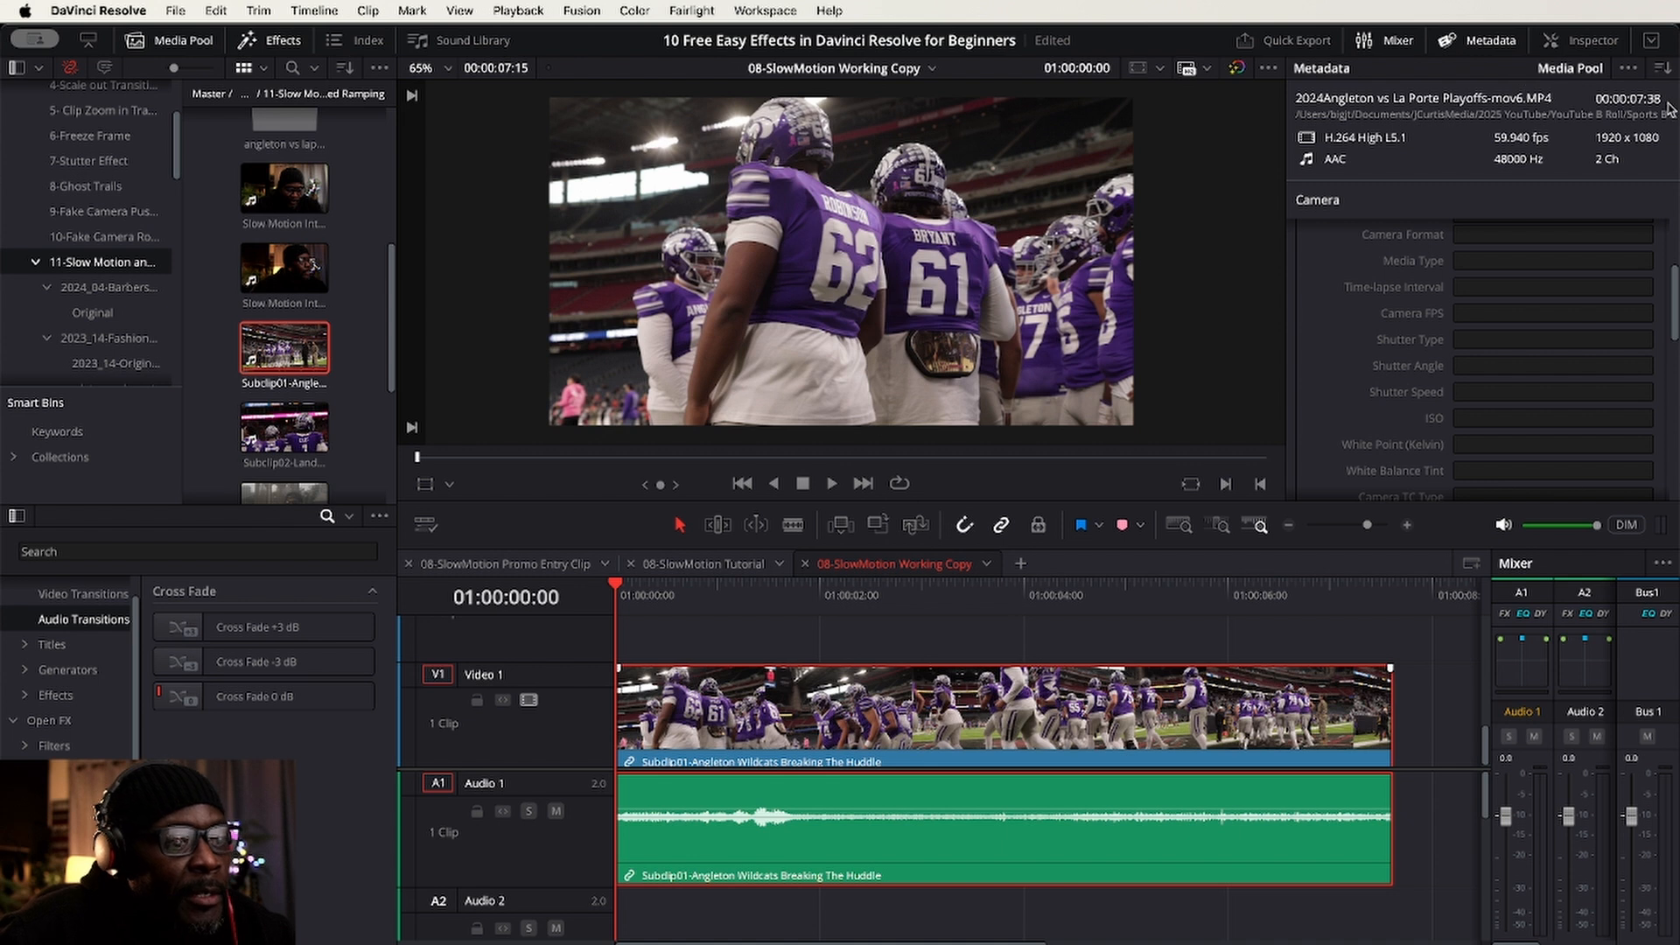
{"action": "scroll", "coordinate": [1622, 281], "scroll_direction": "up", "scroll_amount": 3}
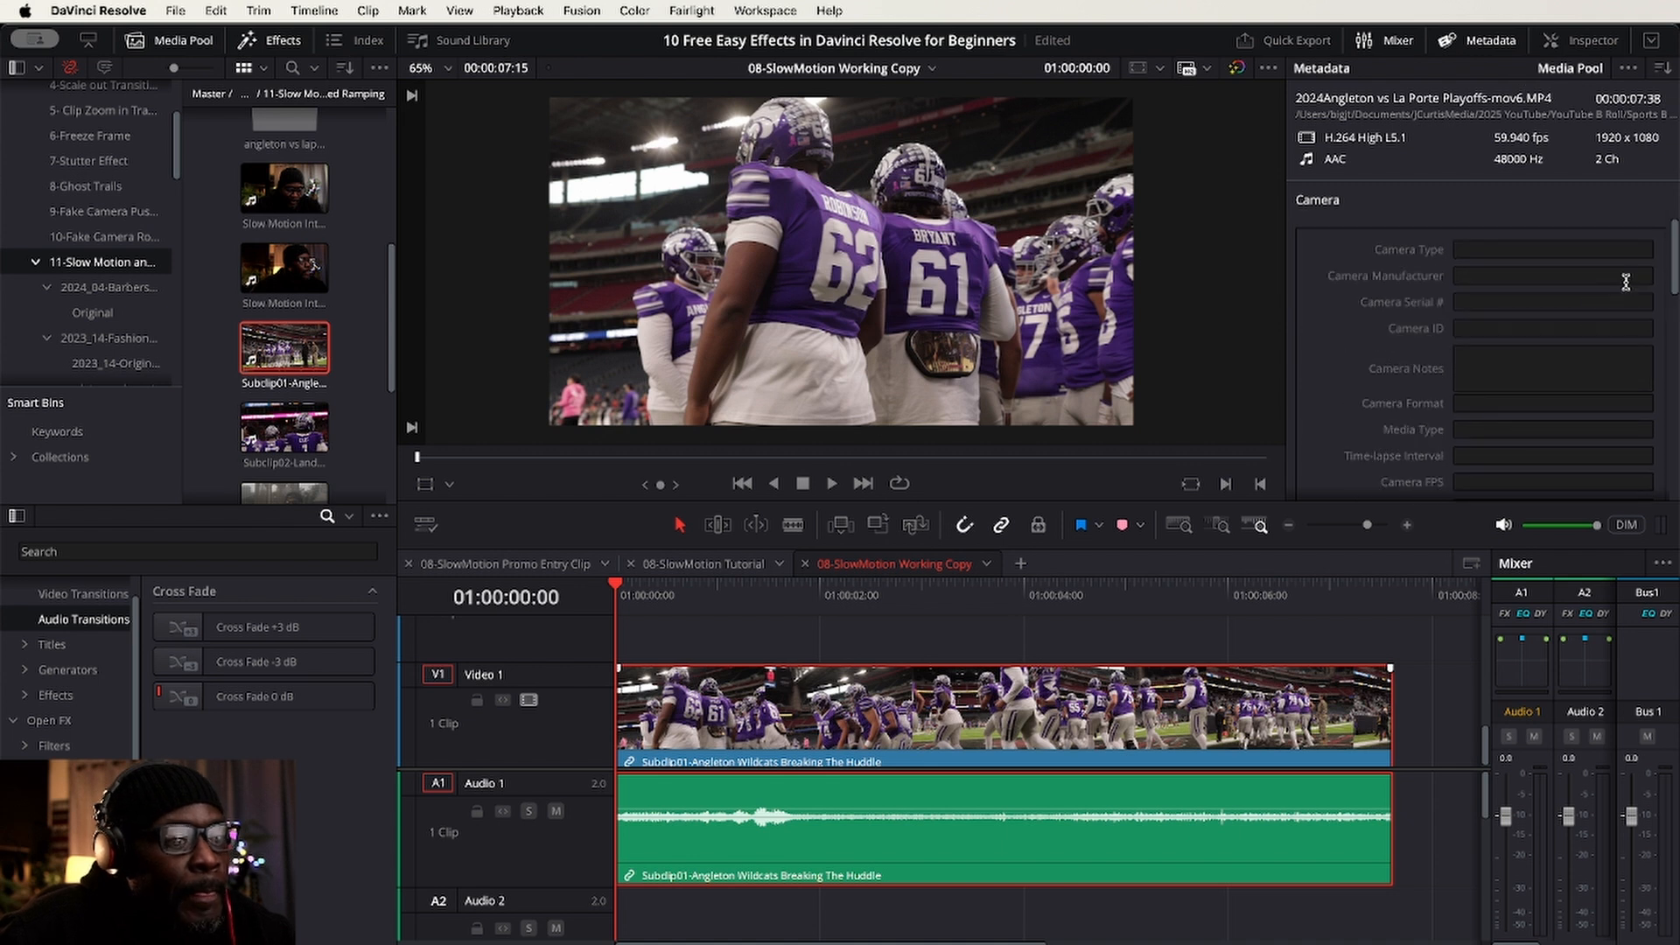
{"action": "left_click", "coordinate": [1659, 70]}
{"action": "left_click", "coordinate": [1589, 158]}
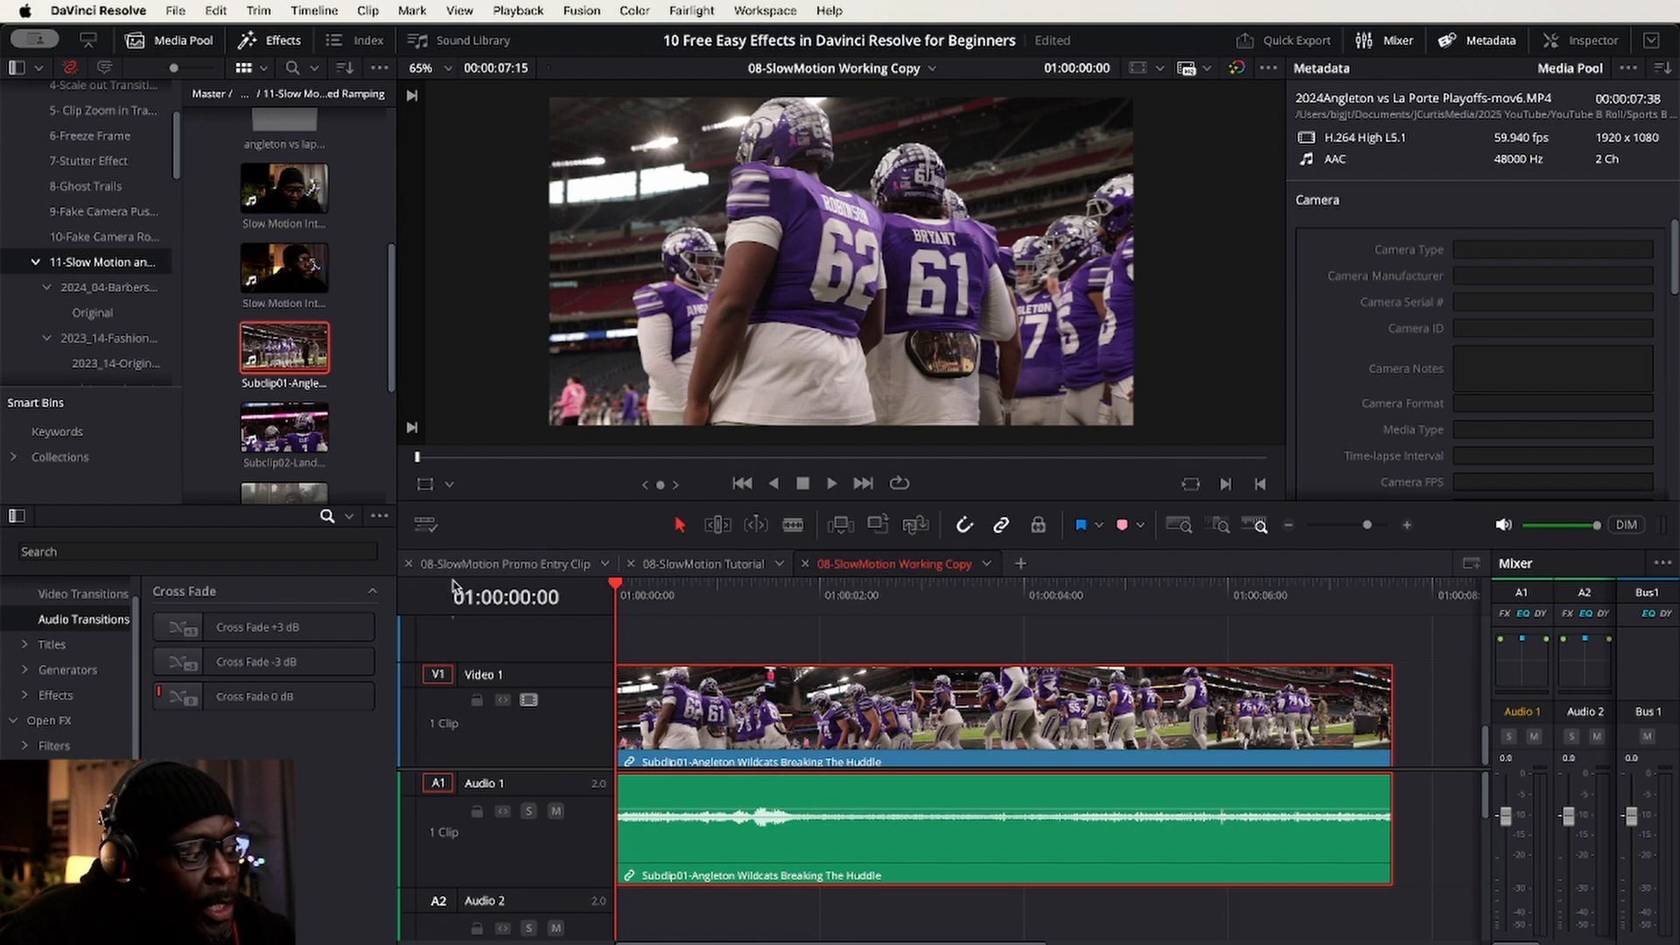
- Check the video frame rate in the huddle subclip's clip attributes without changing anything
{"action": "right_click", "coordinate": [302, 347]}
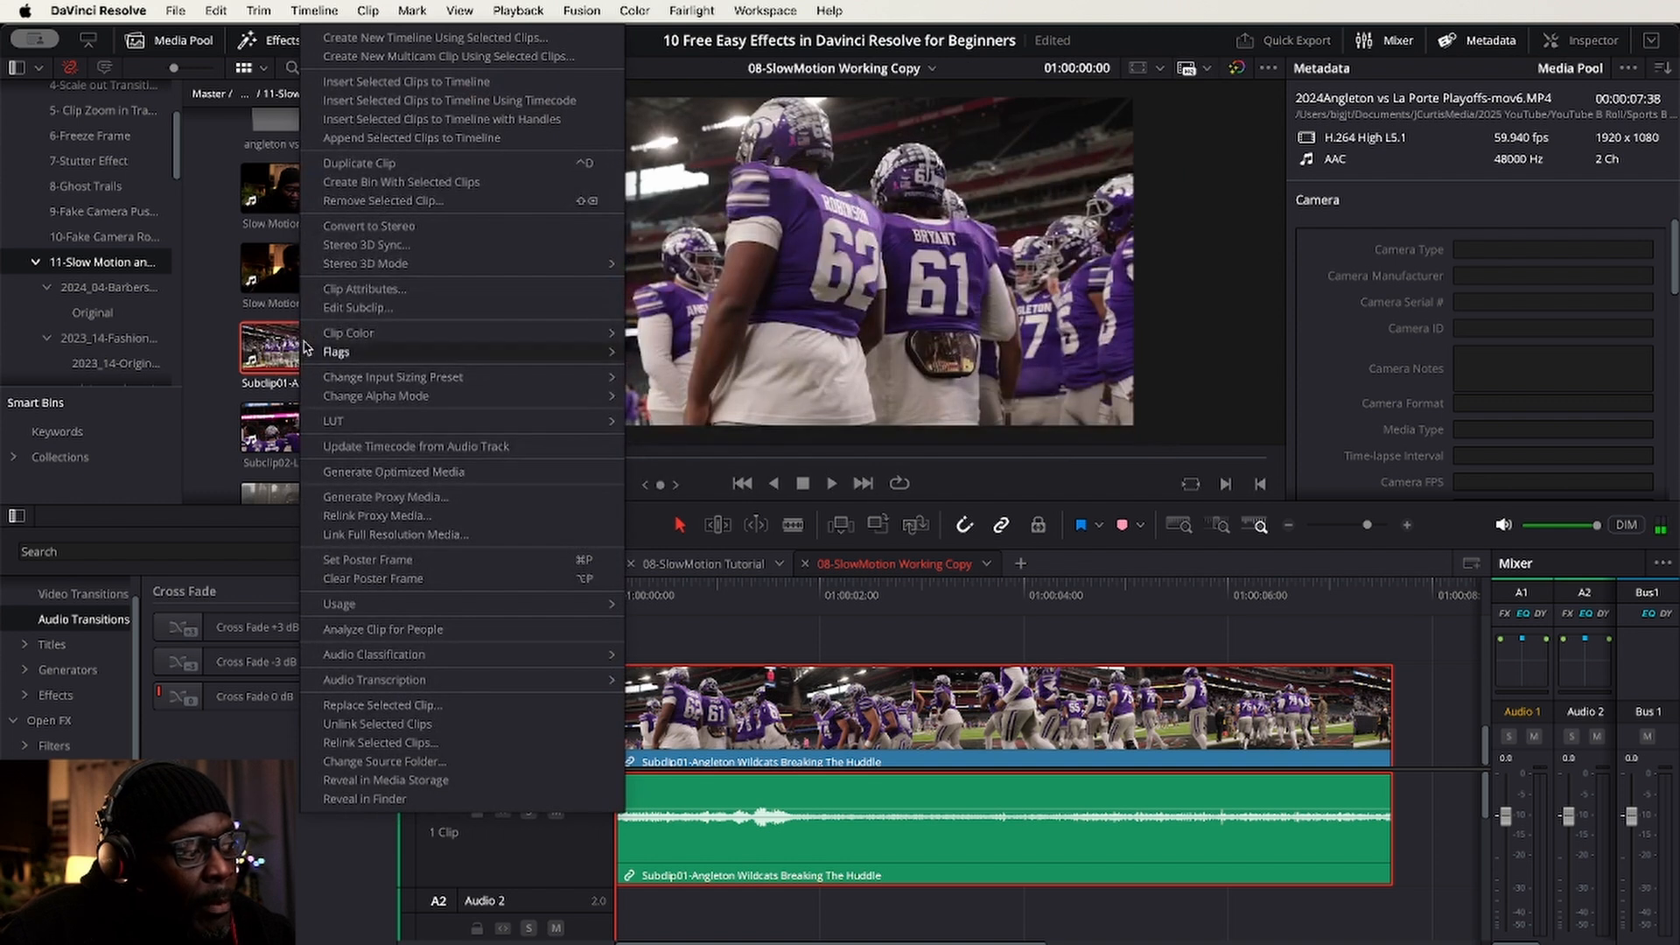
{"action": "mouse_move", "coordinate": [349, 336]}
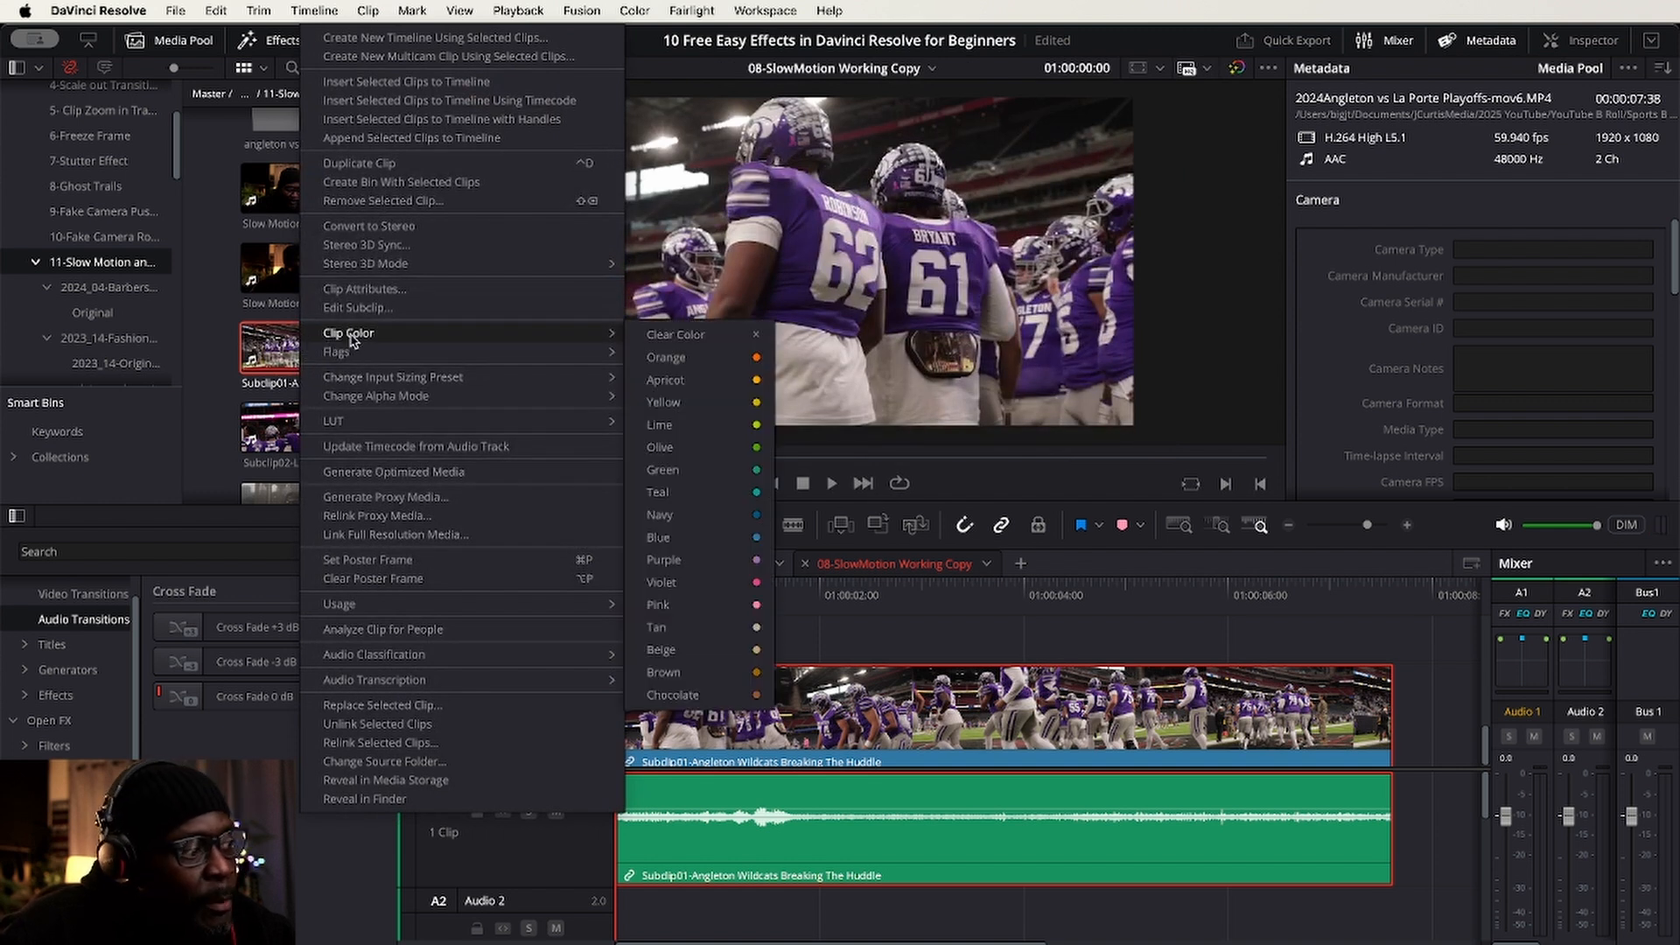
{"action": "left_click", "coordinate": [366, 288]}
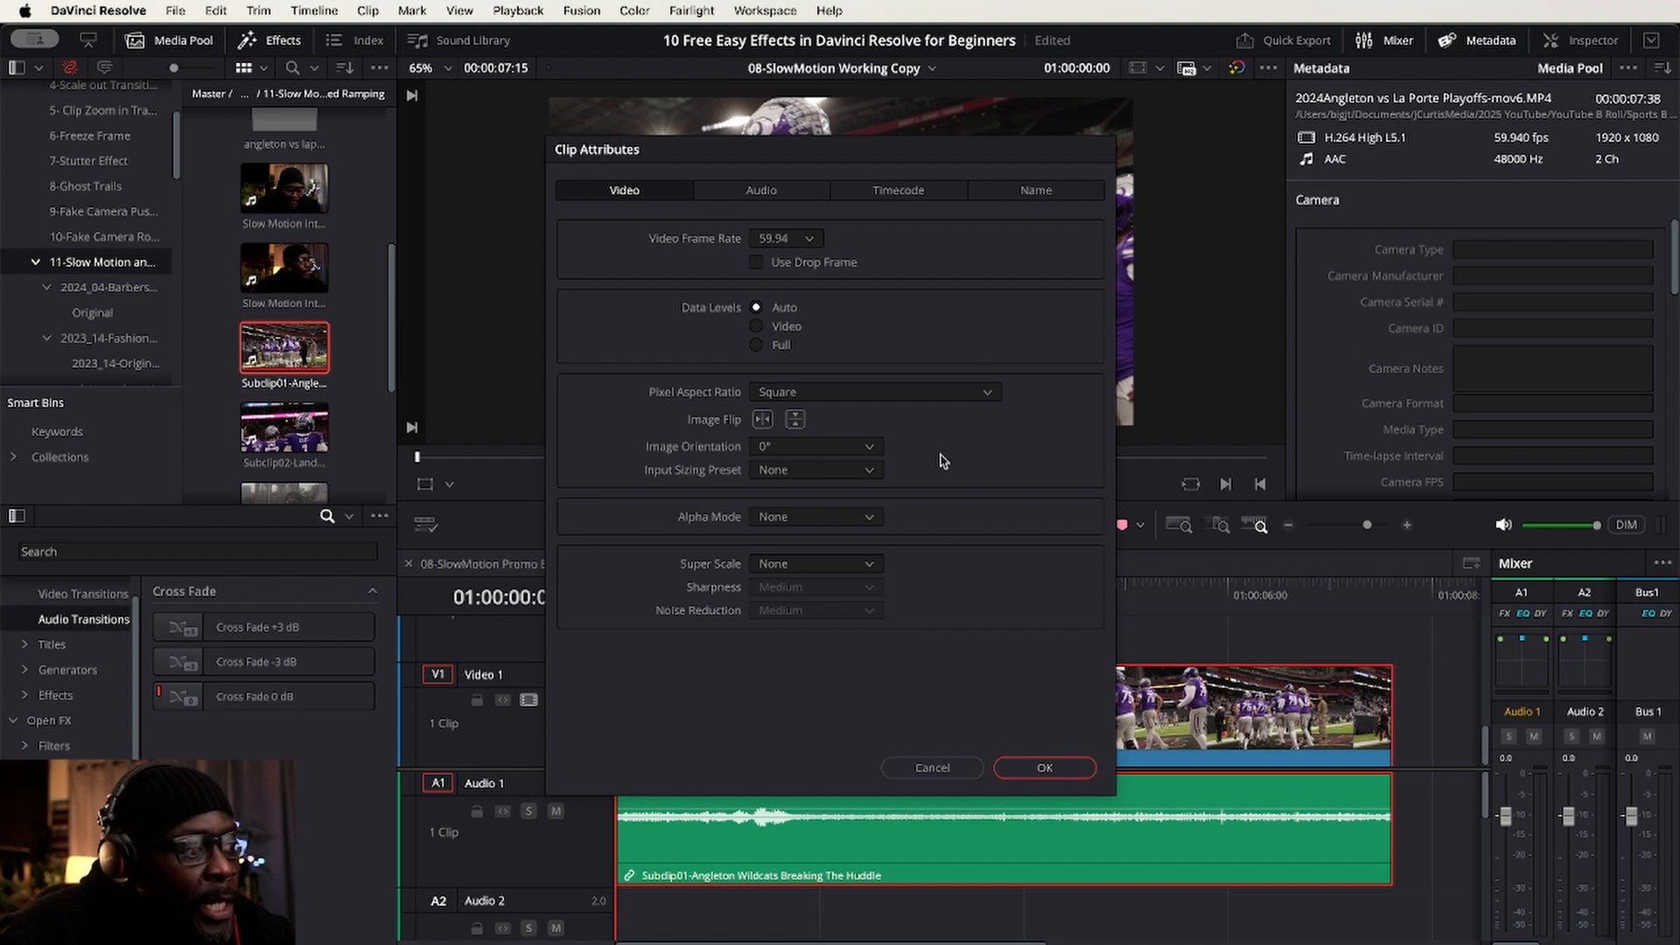
{"action": "left_click", "coordinate": [931, 767]}
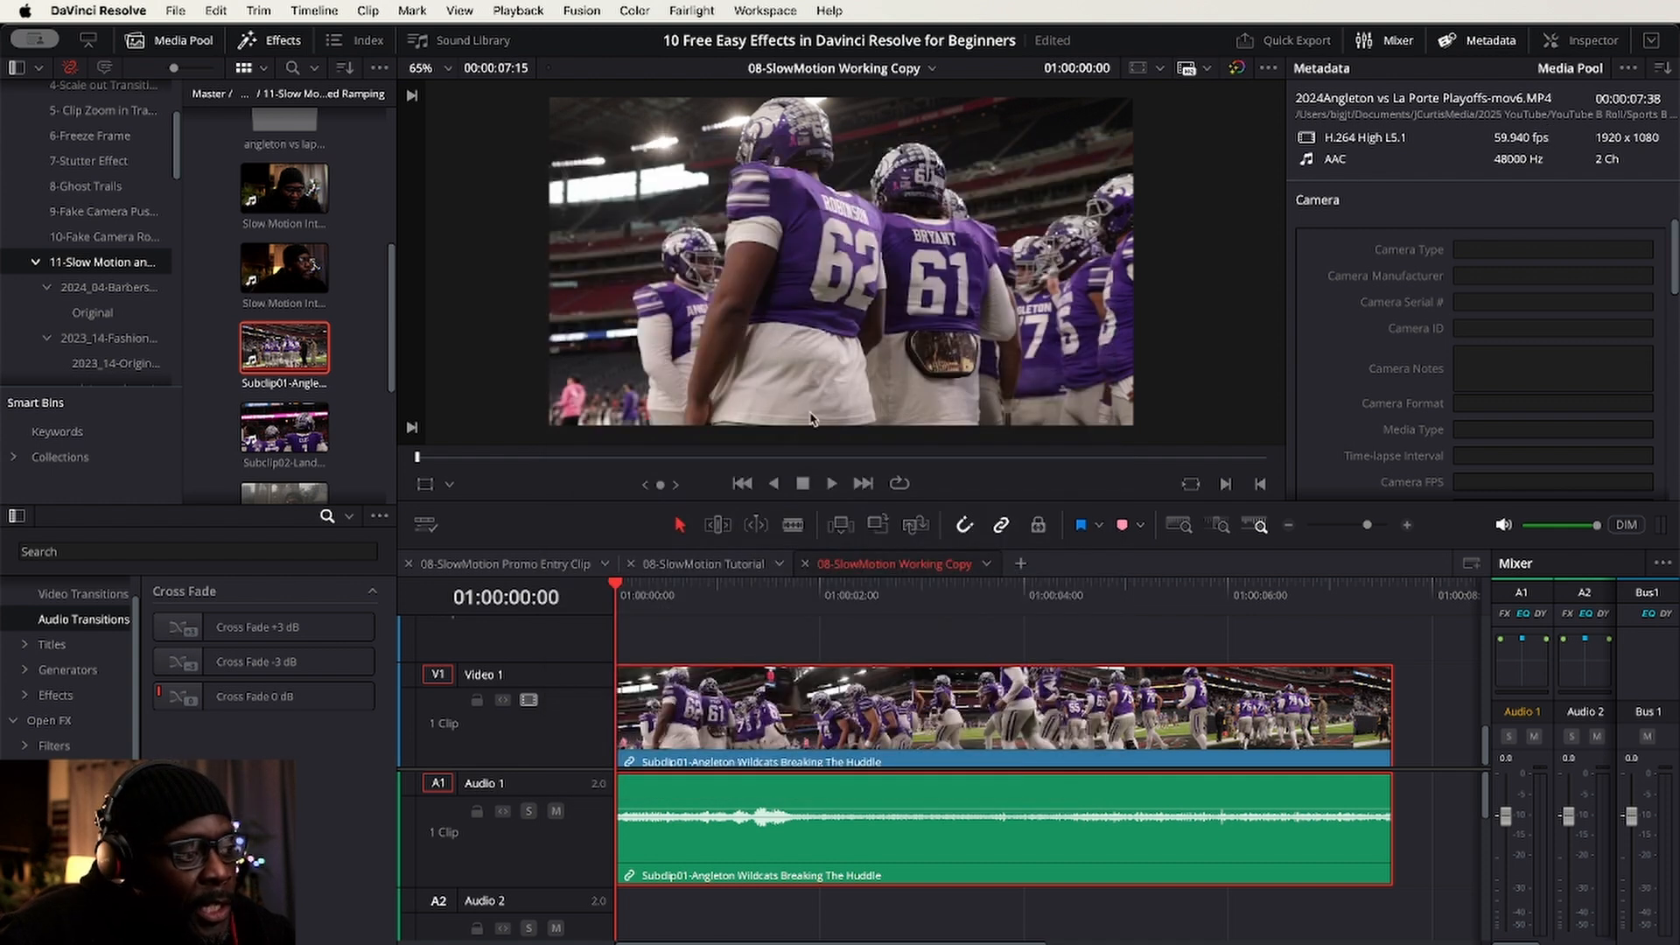
{"action": "right_click", "coordinate": [290, 340]}
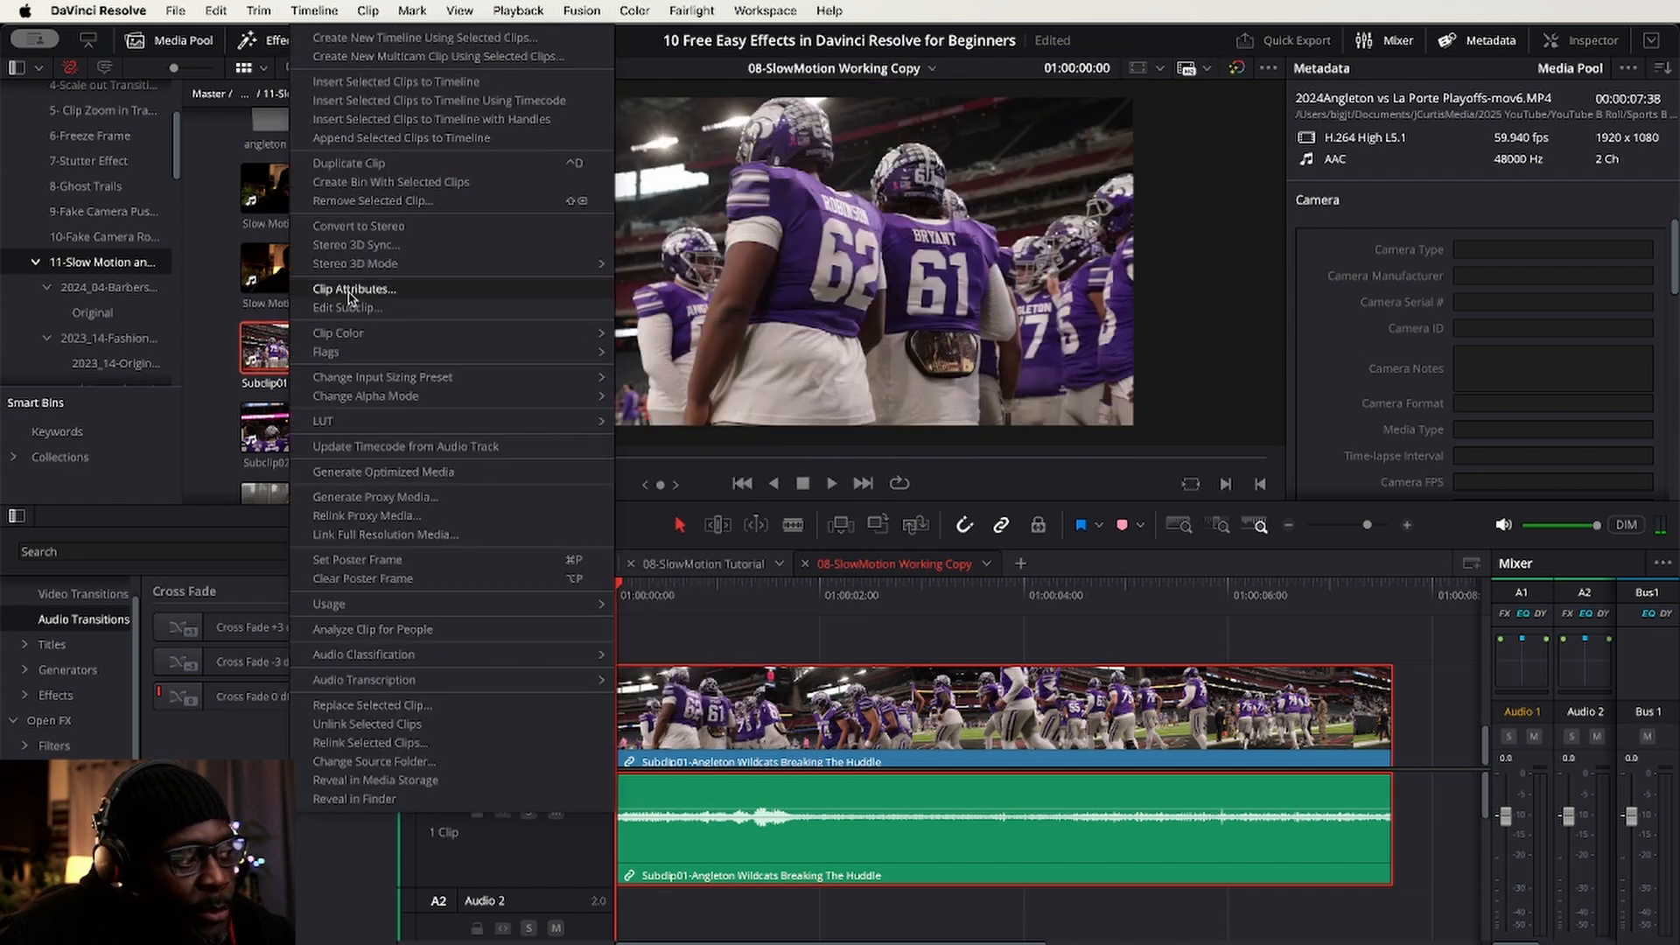
{"action": "left_click", "coordinate": [226, 354]}
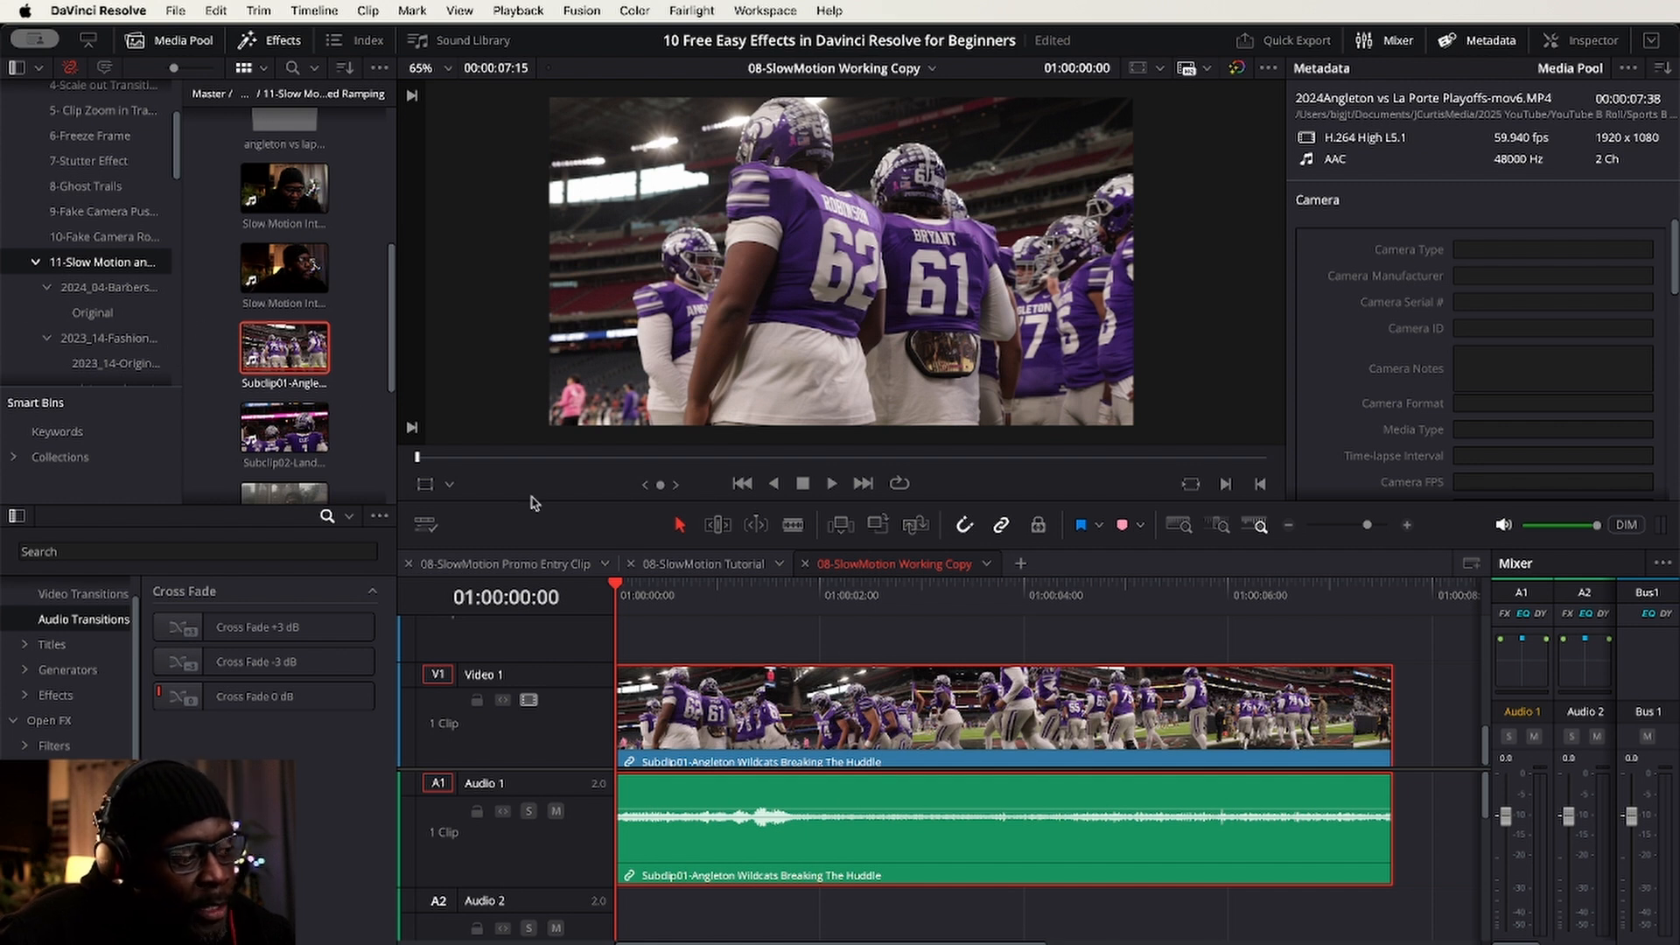
- Change the linked huddle clip's speed to 40% on the timeline
{"action": "right_click", "coordinate": [855, 700]}
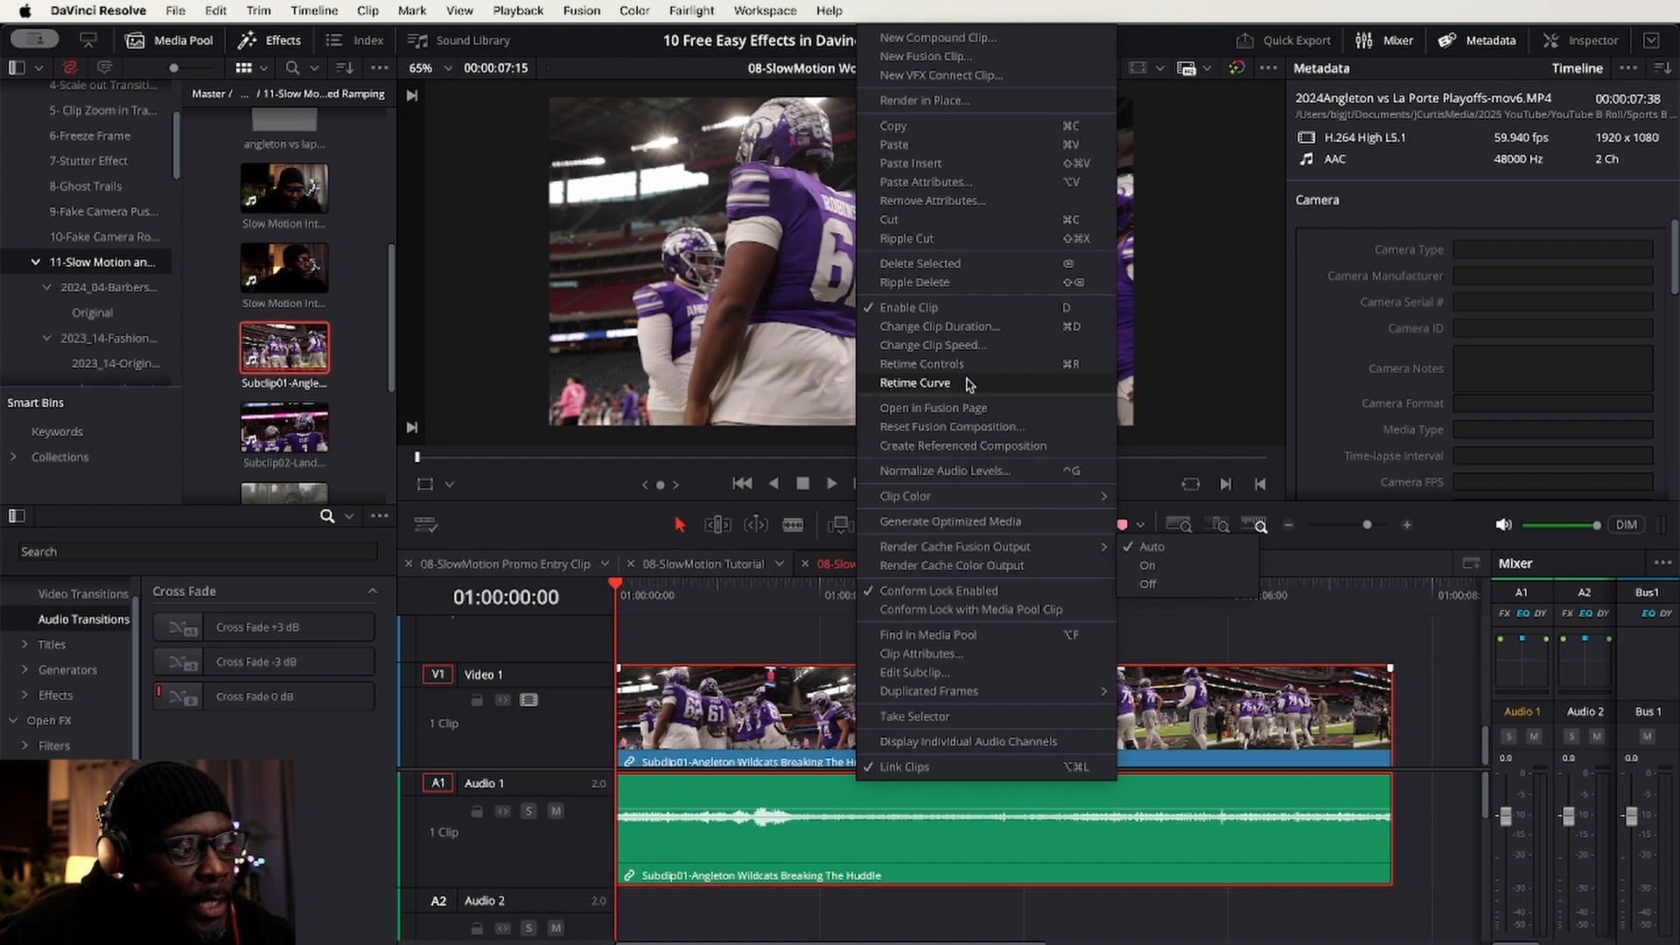
{"action": "left_click", "coordinate": [960, 346]}
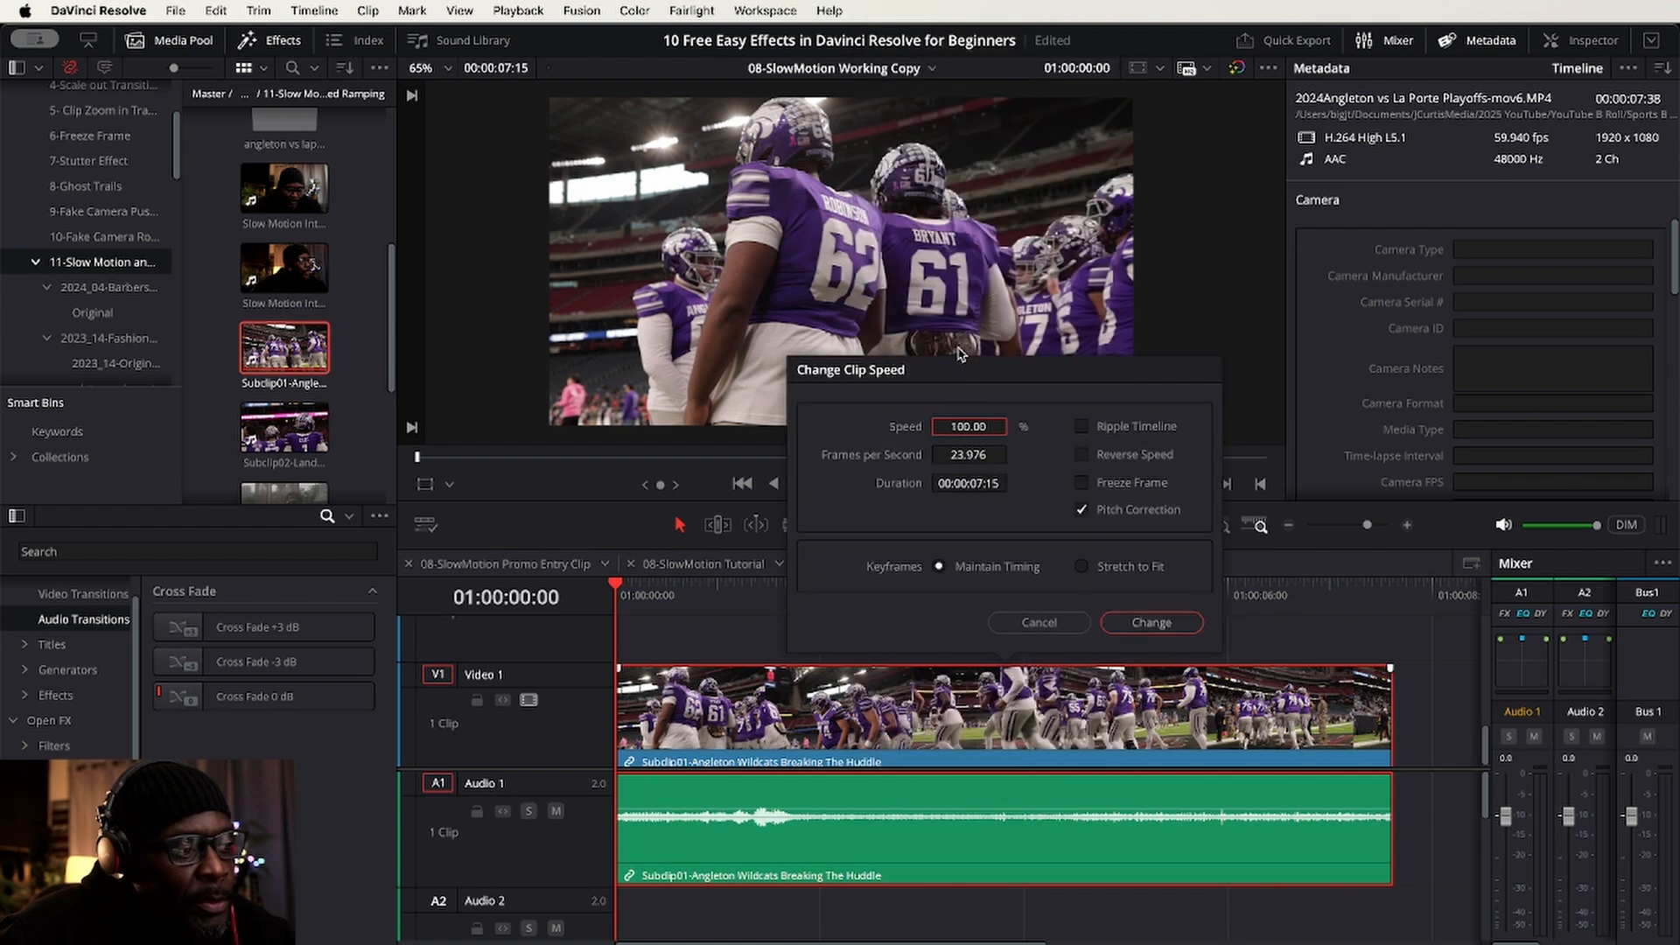
{"action": "left_click", "coordinate": [967, 427]}
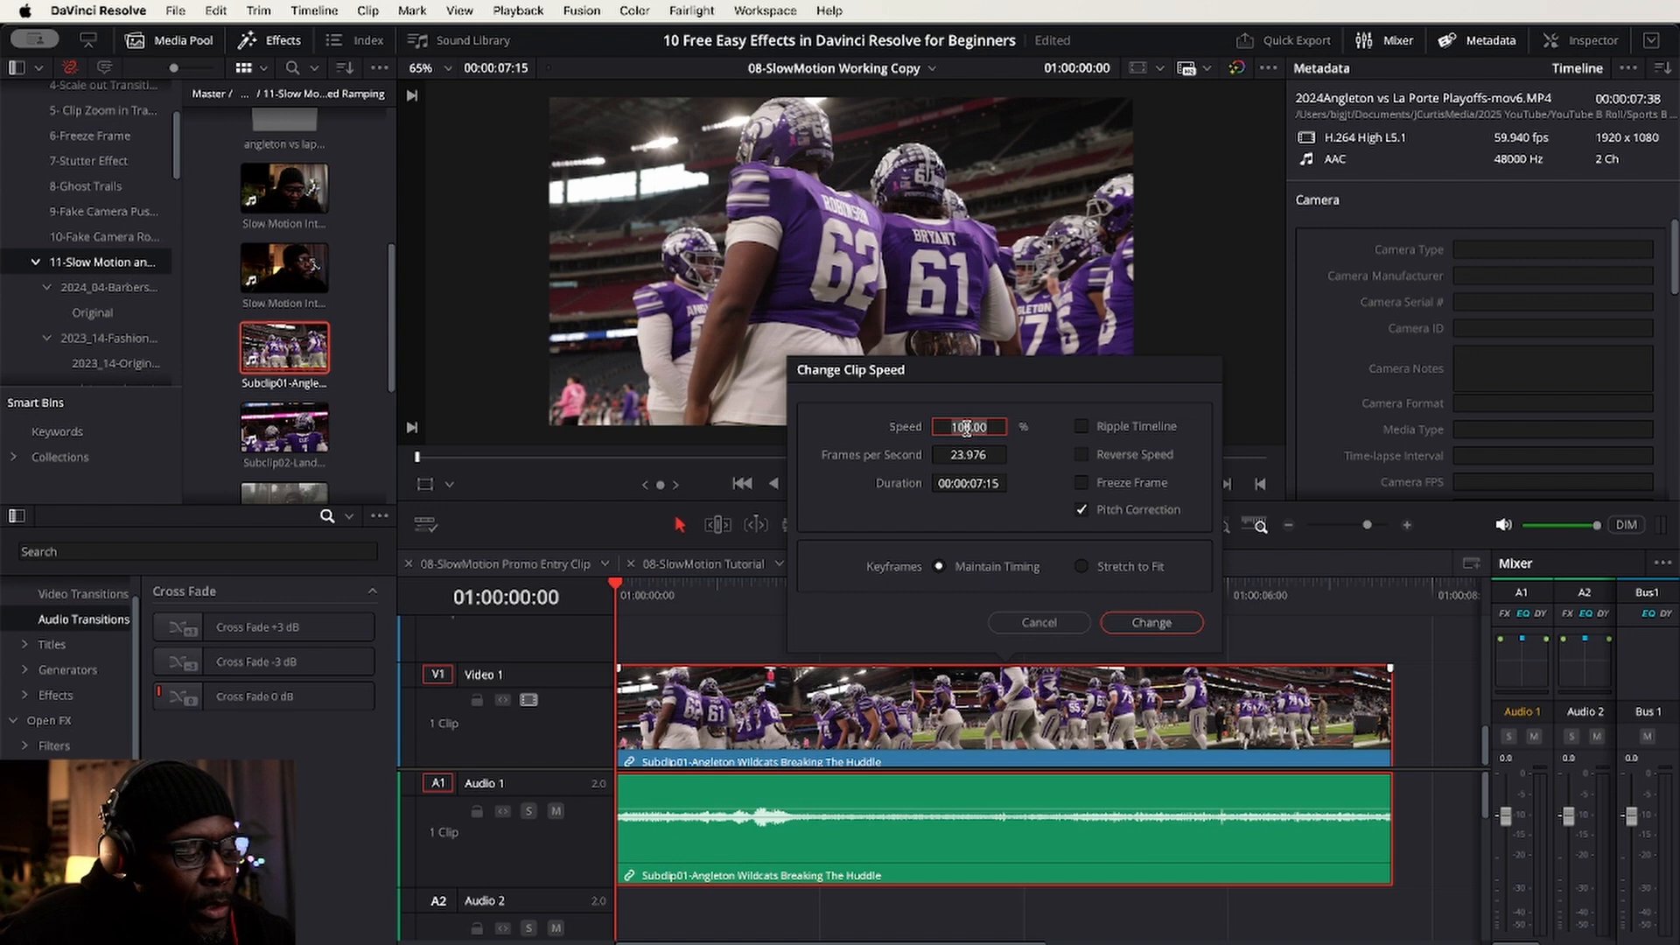
{"action": "key", "text": "BackSpace"}
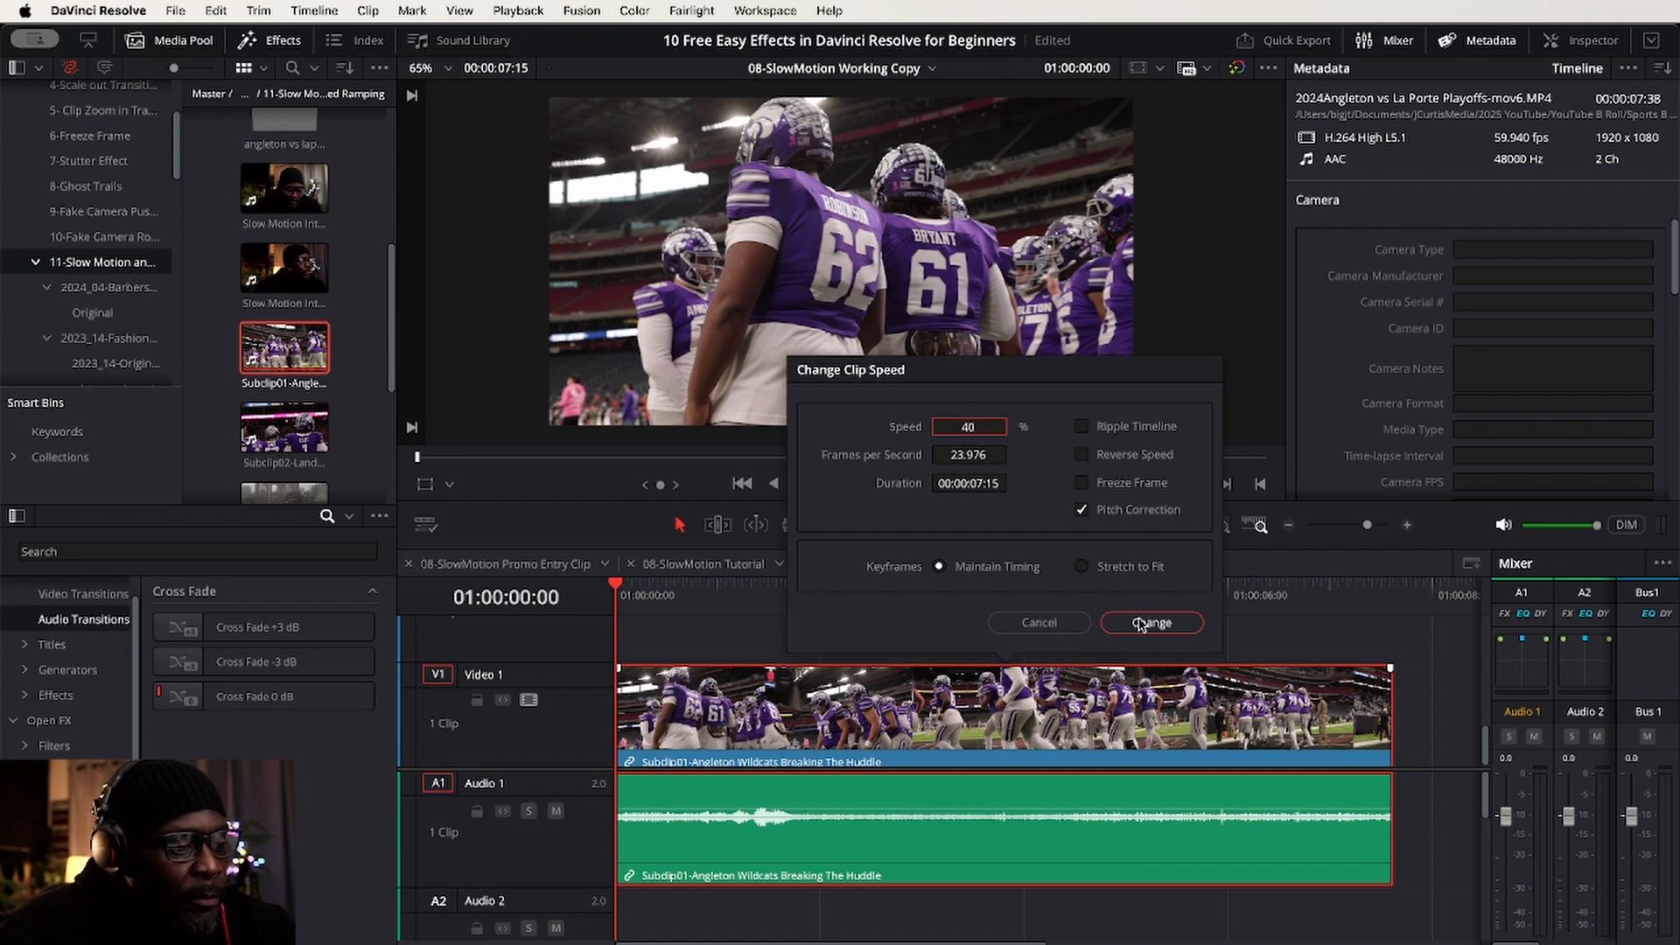
{"action": "left_click", "coordinate": [1152, 622]}
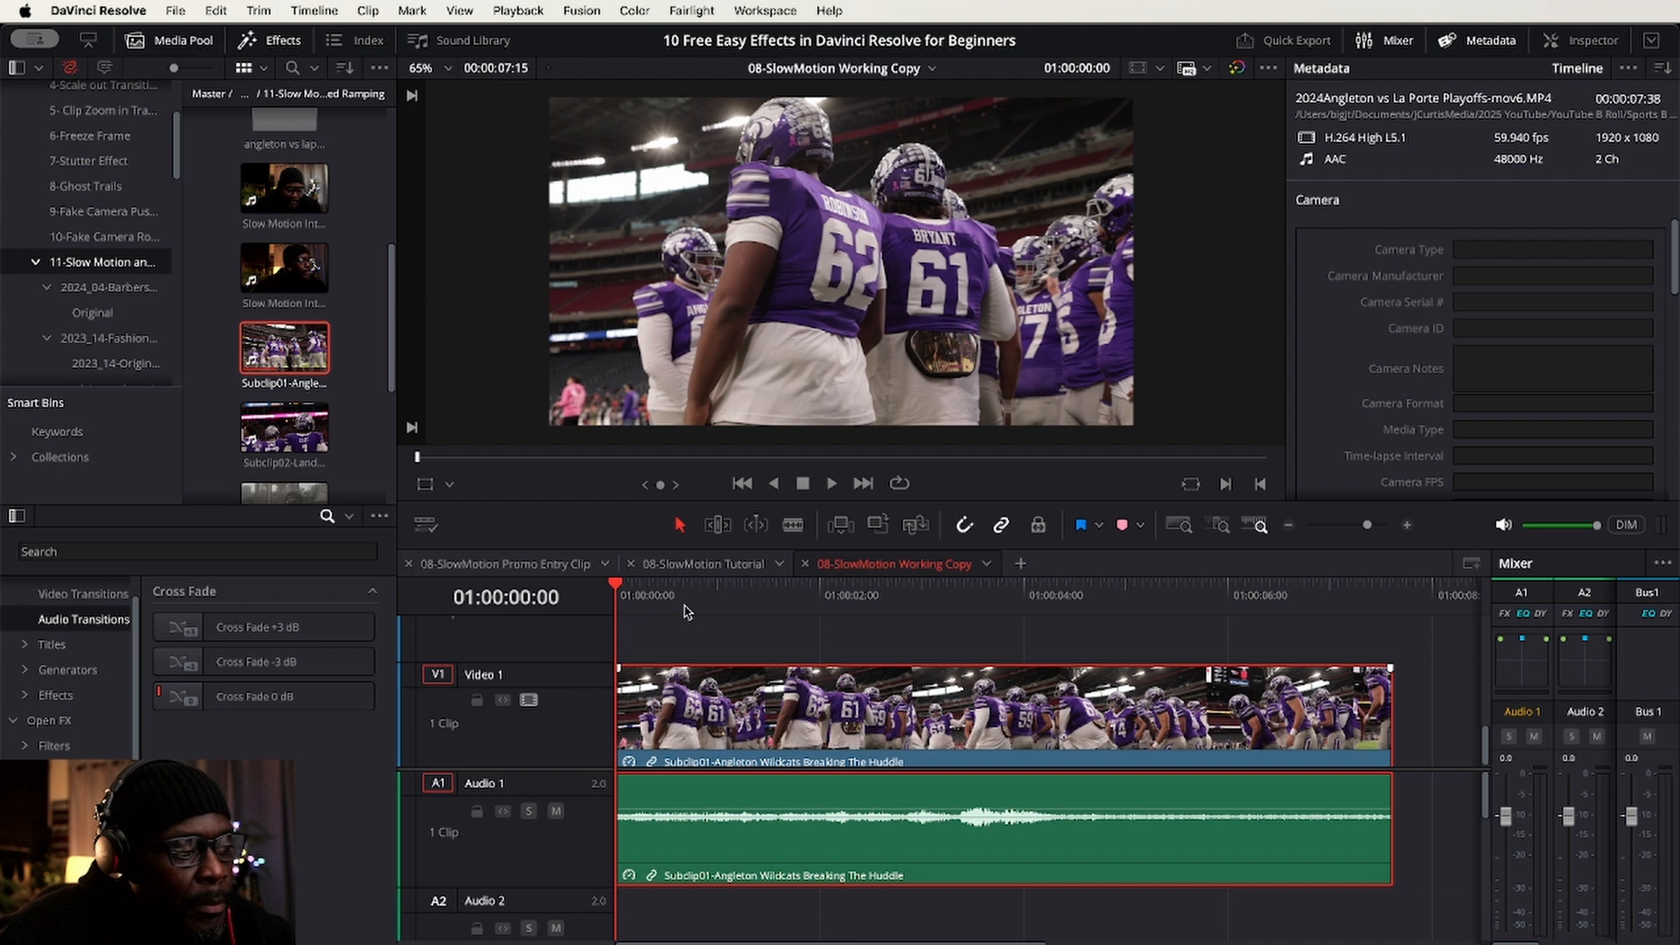
- Unlink the slowed clip's audio from its video and play part of the timeline
{"action": "right_click", "coordinate": [830, 833]}
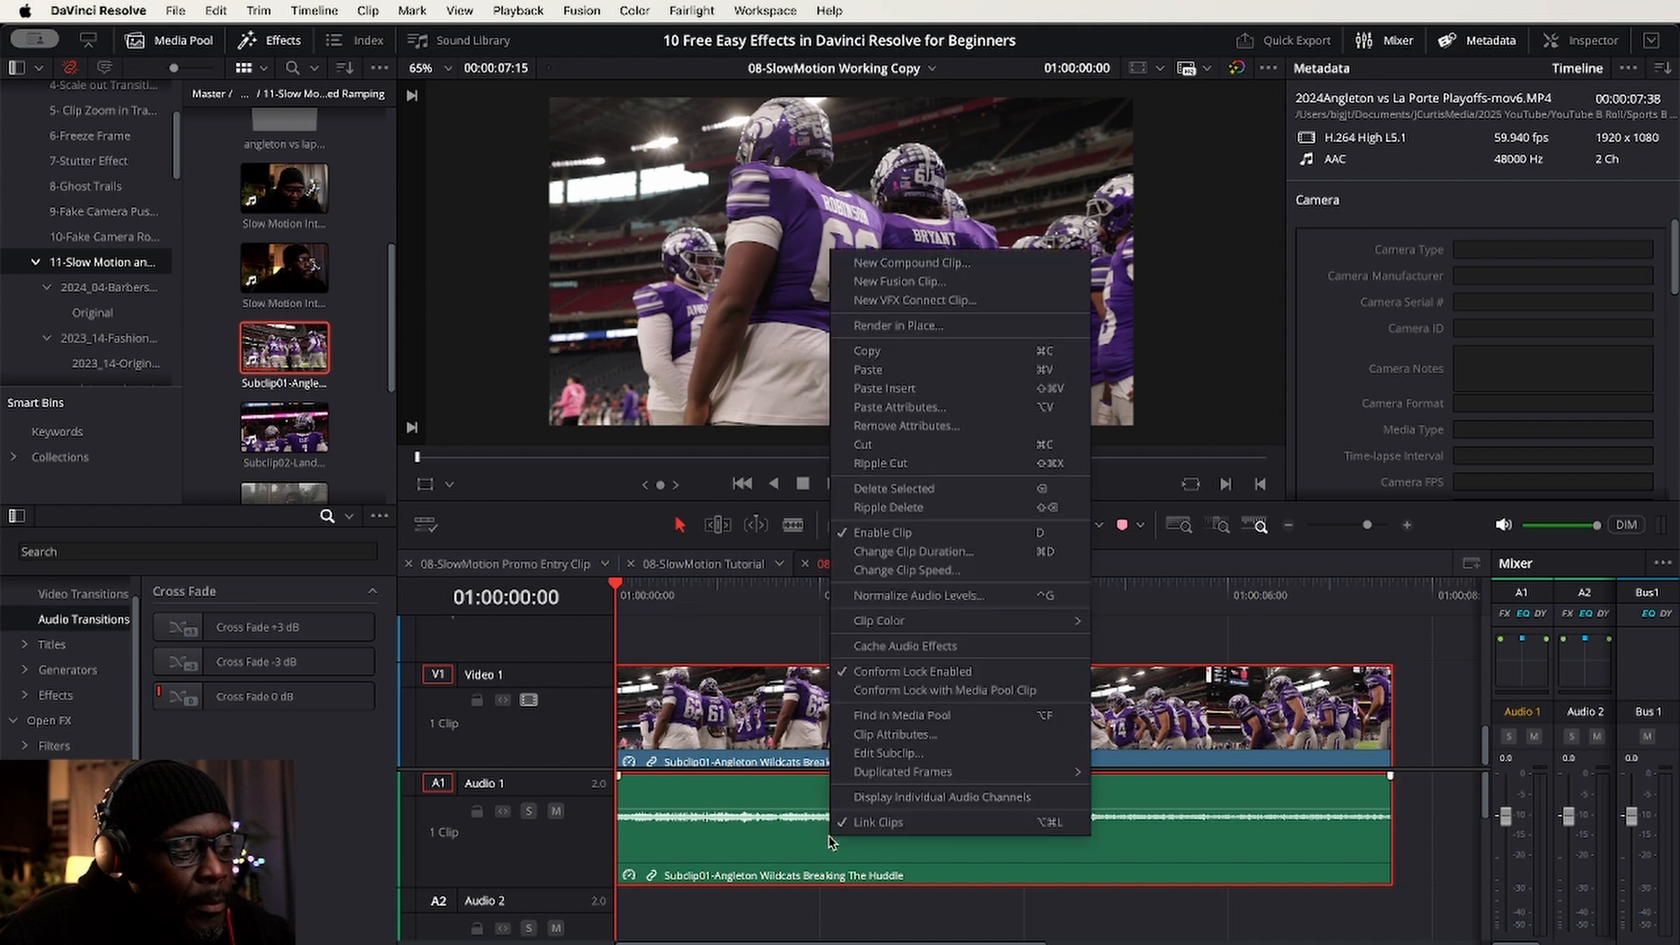
{"action": "left_click", "coordinate": [845, 822]}
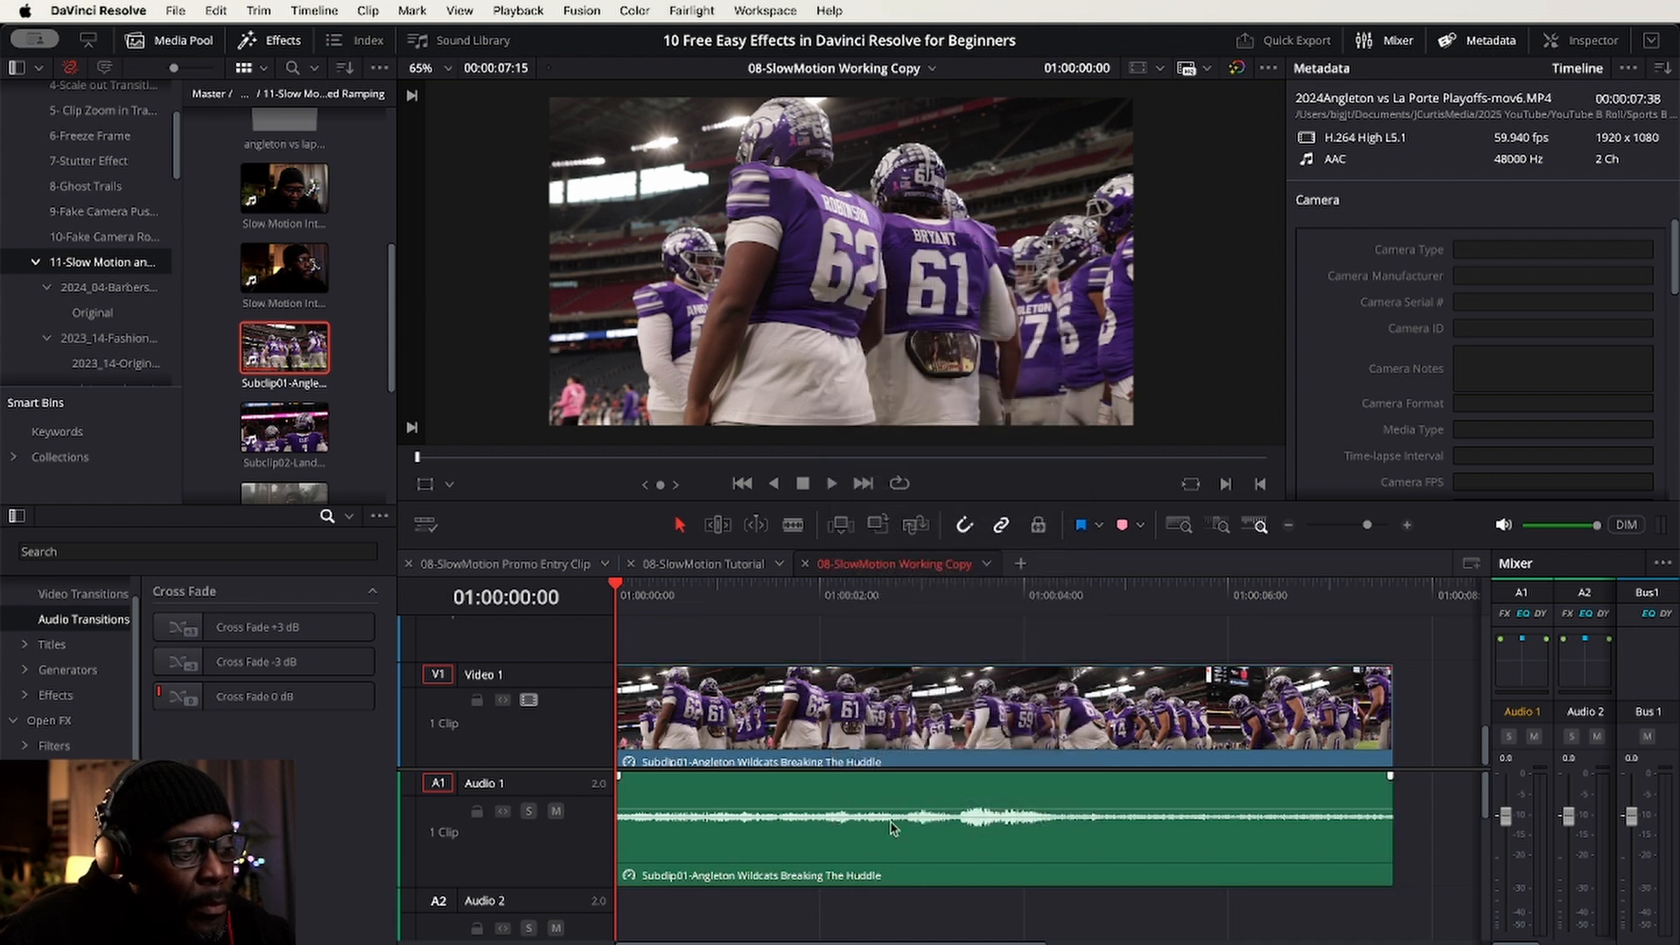
{"action": "key", "text": "space"}
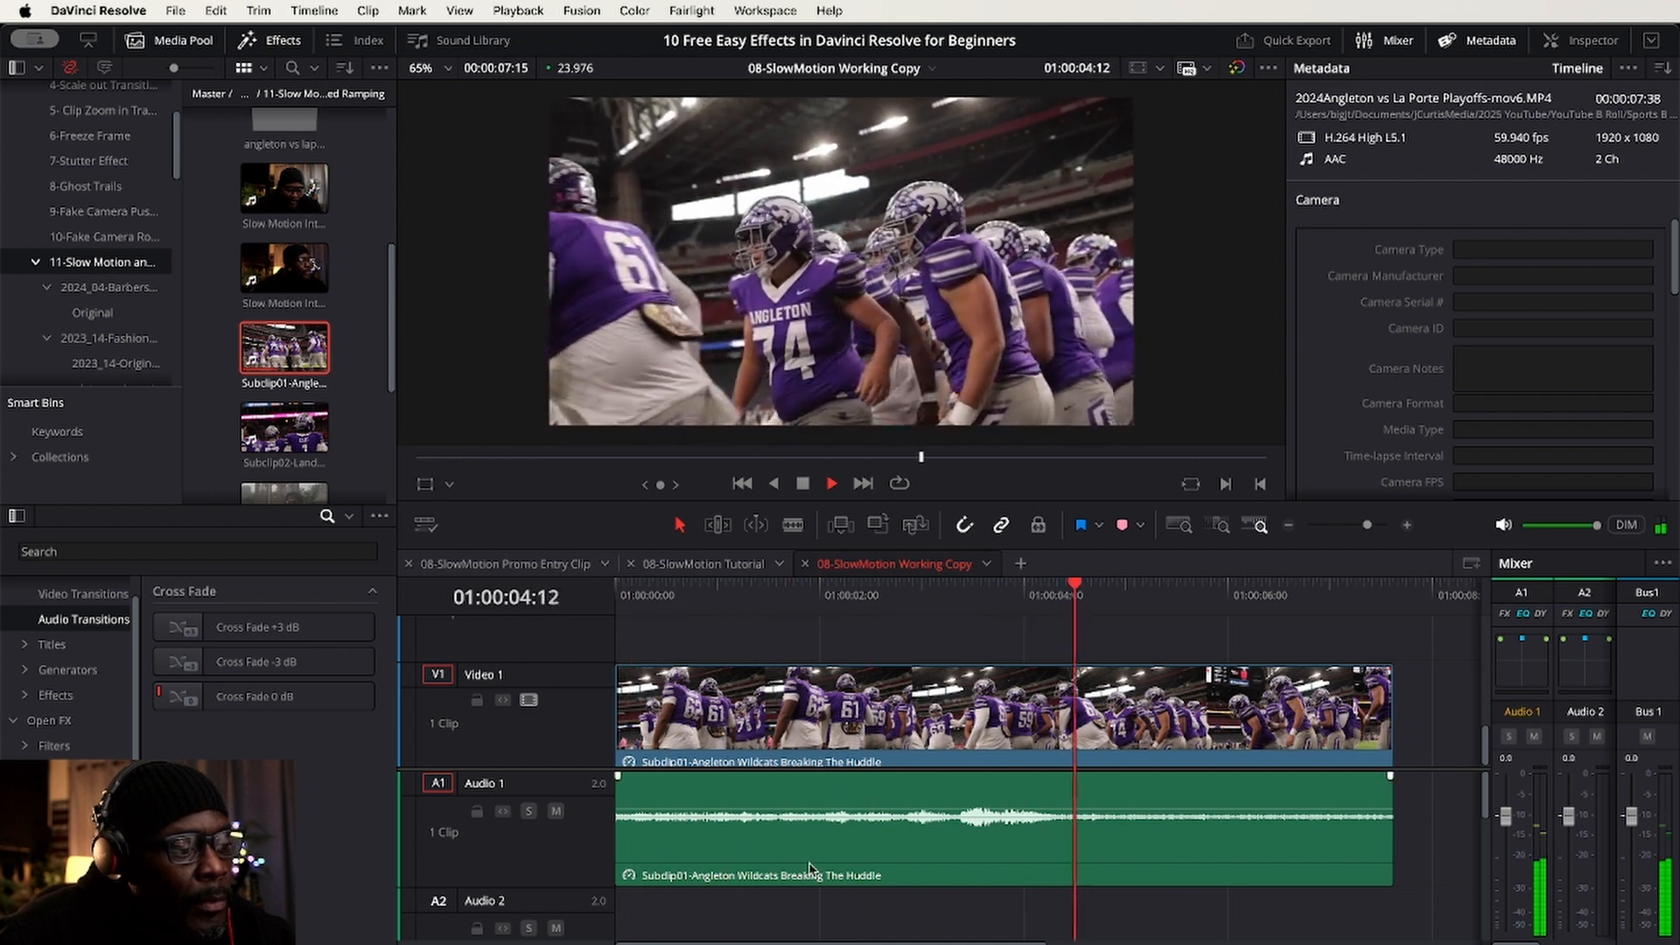
{"action": "key", "text": "space"}
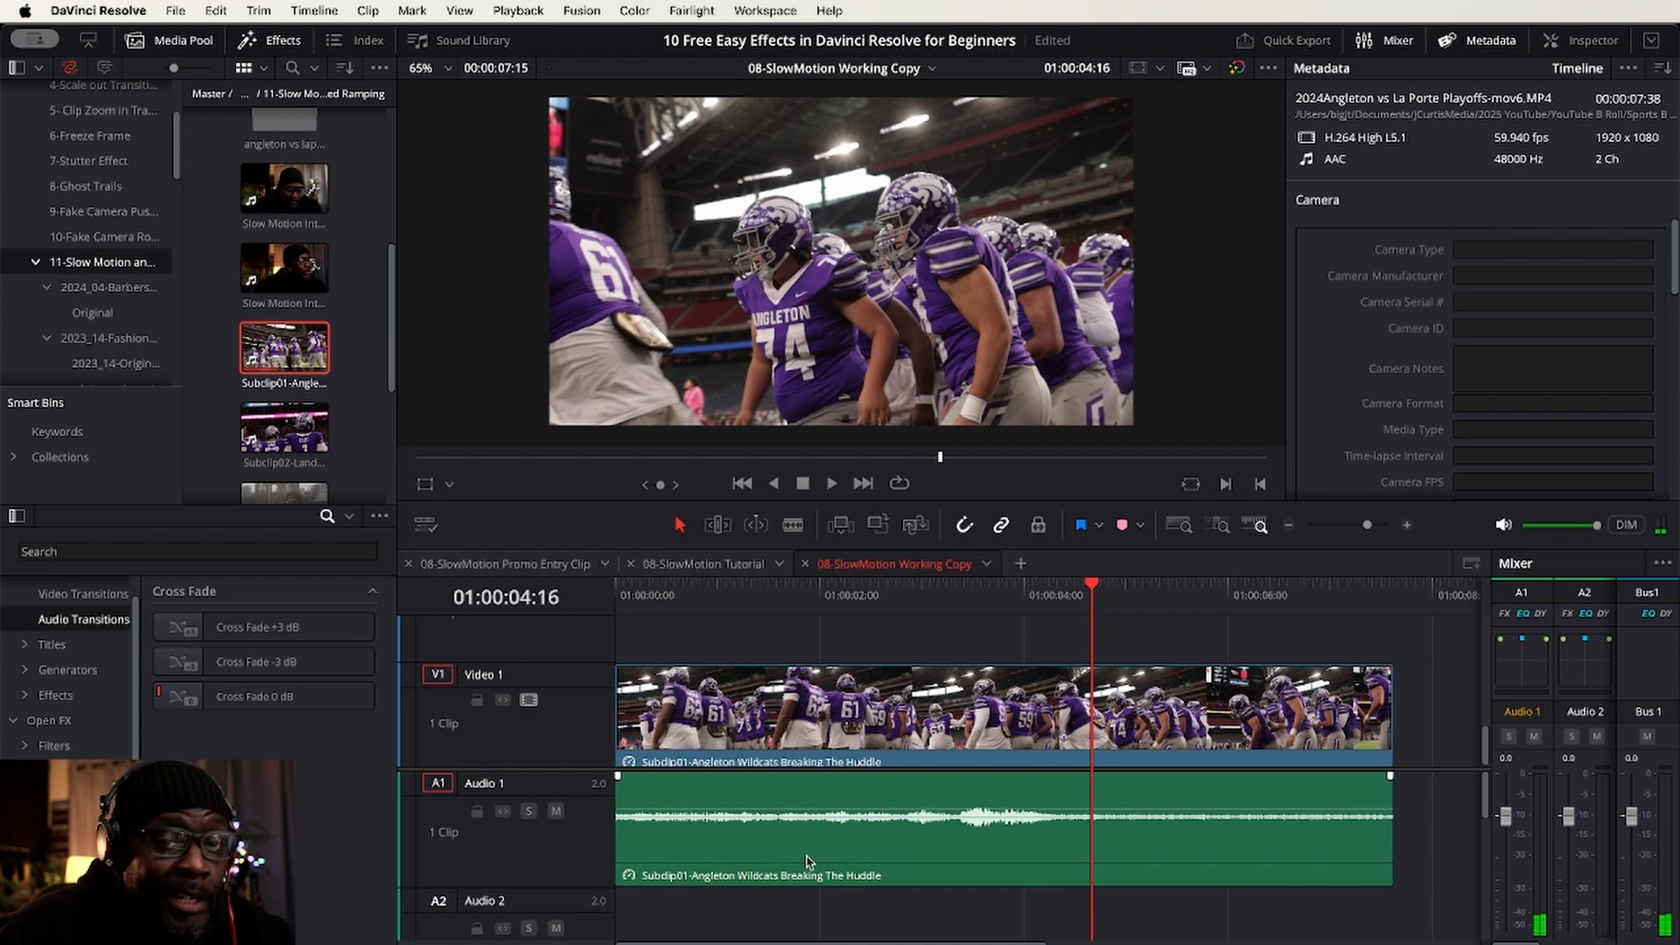
- Link the audio and video clips again and briefly play the timeline from the start
{"action": "left_click", "coordinate": [806, 862]}
{"action": "key", "text": "super+alt+l"}
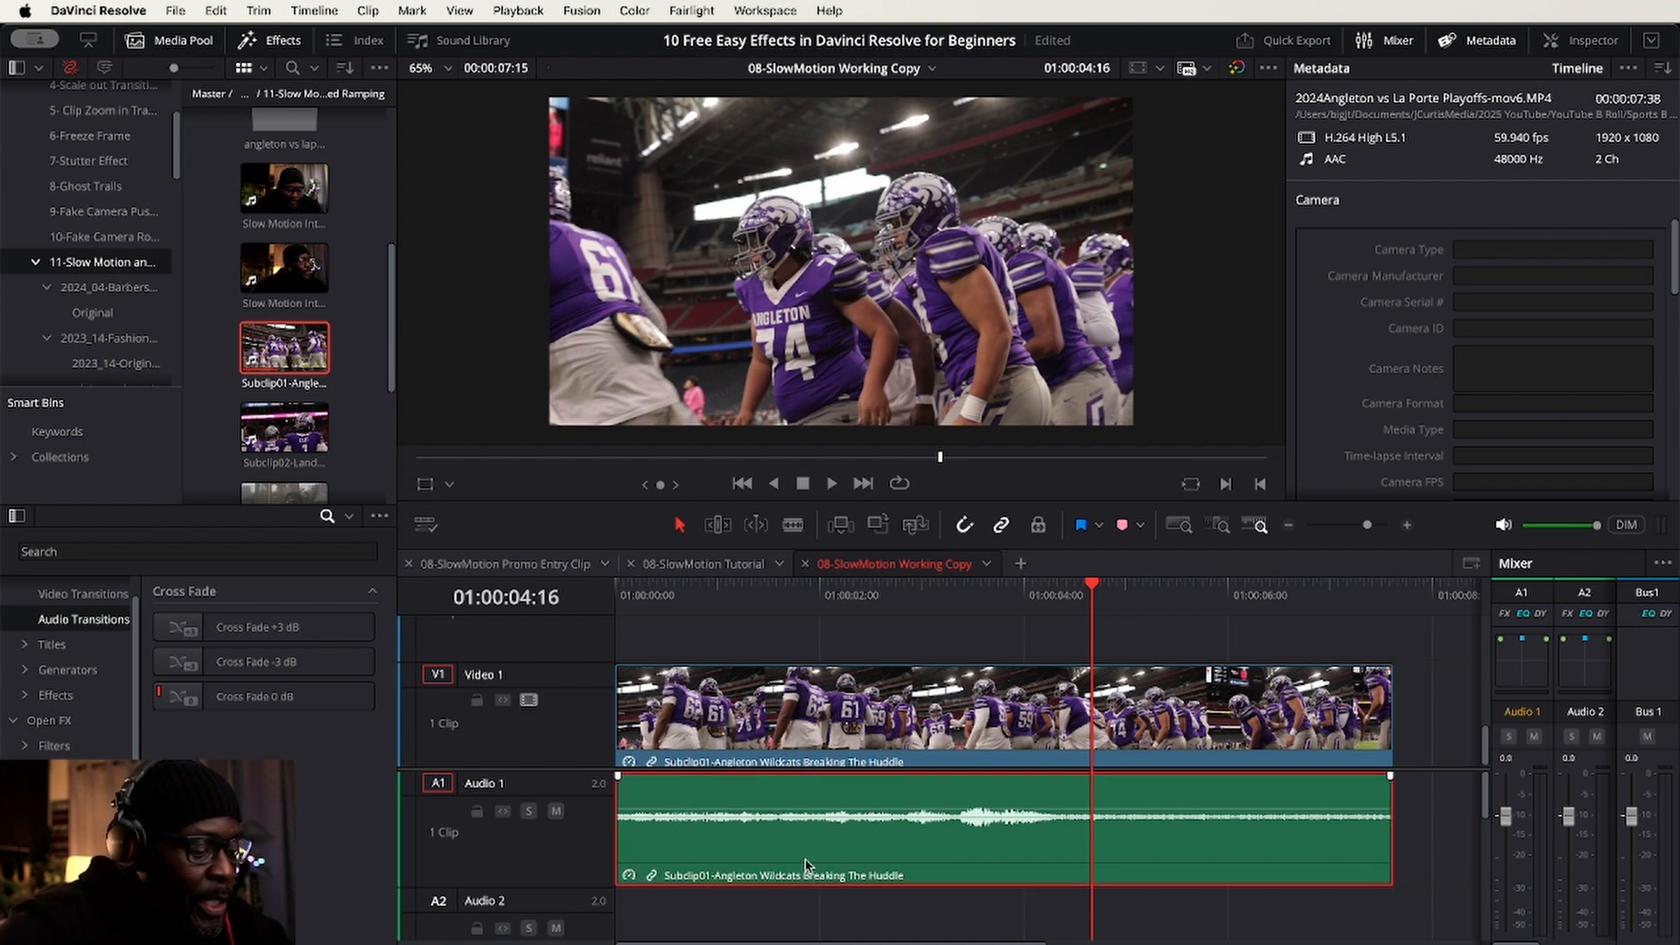
{"action": "key", "text": "Home"}
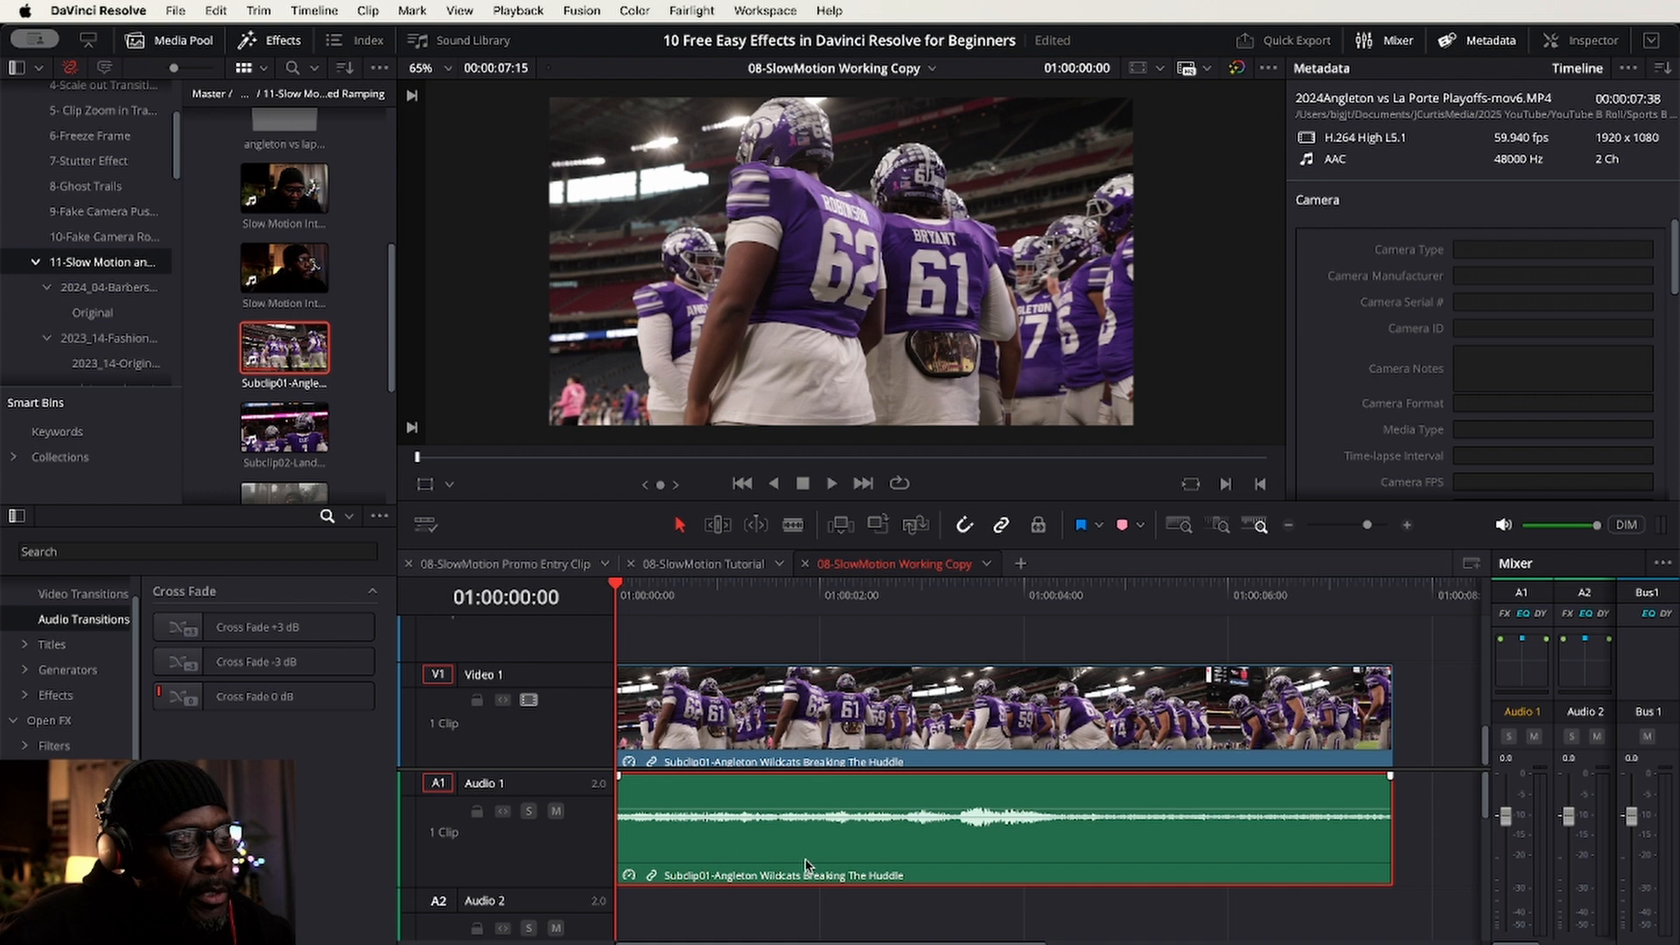
{"action": "key", "text": "space"}
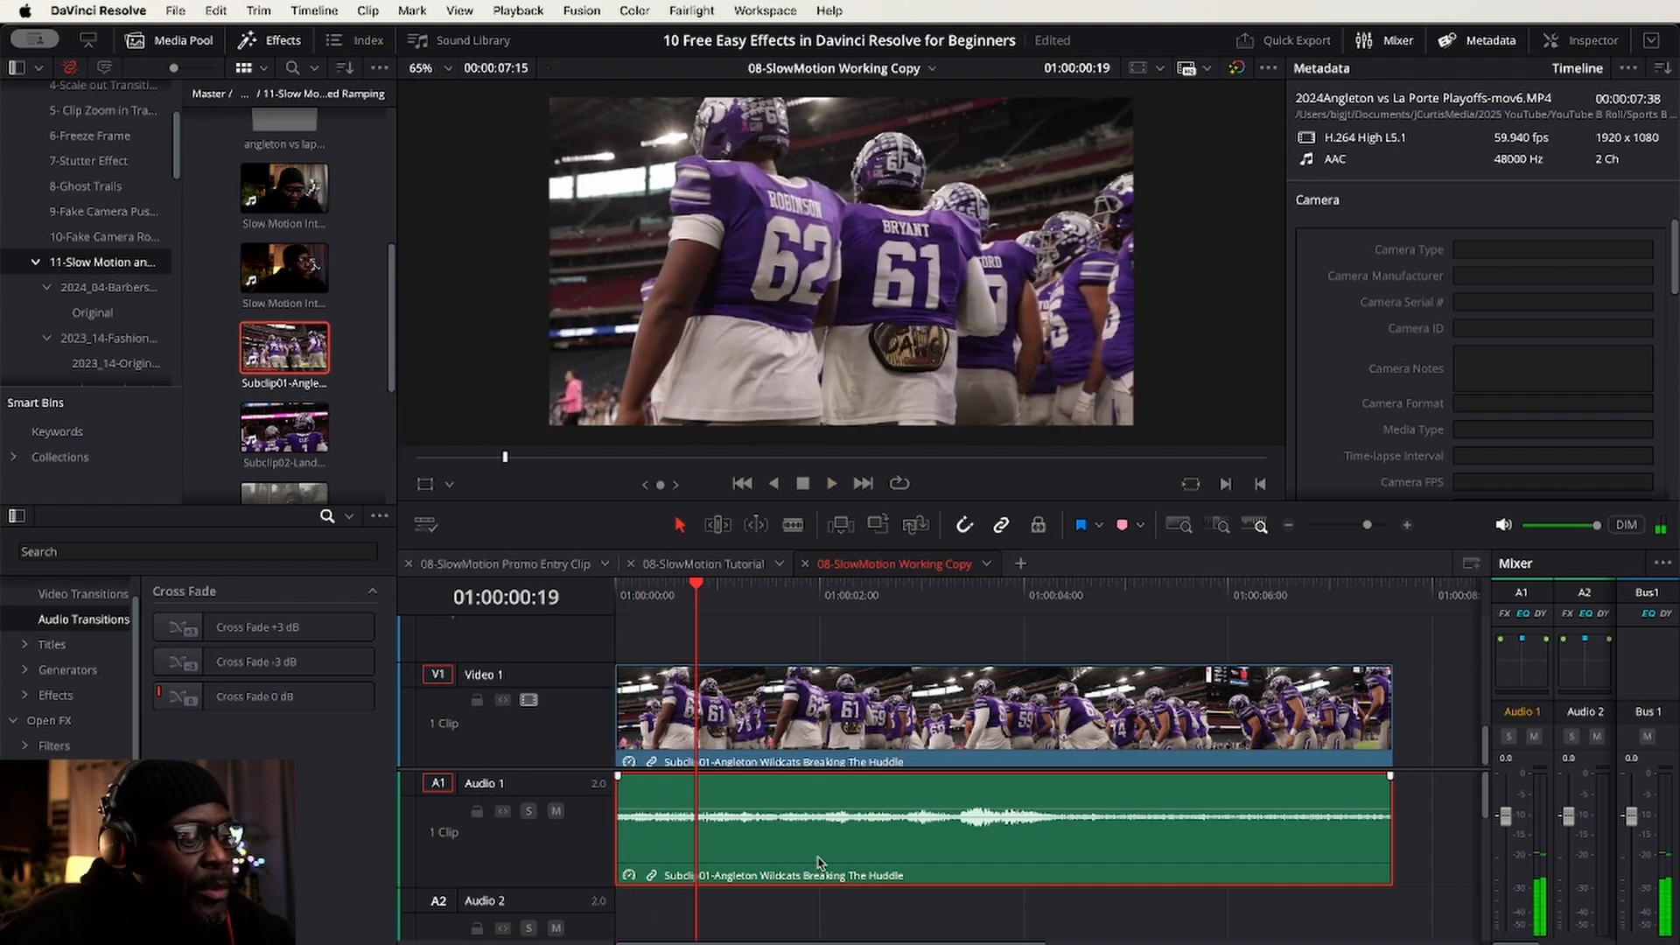
- Set the linked clip's speed to 100% and play the whole timeline from the start
{"action": "right_click", "coordinate": [821, 862]}
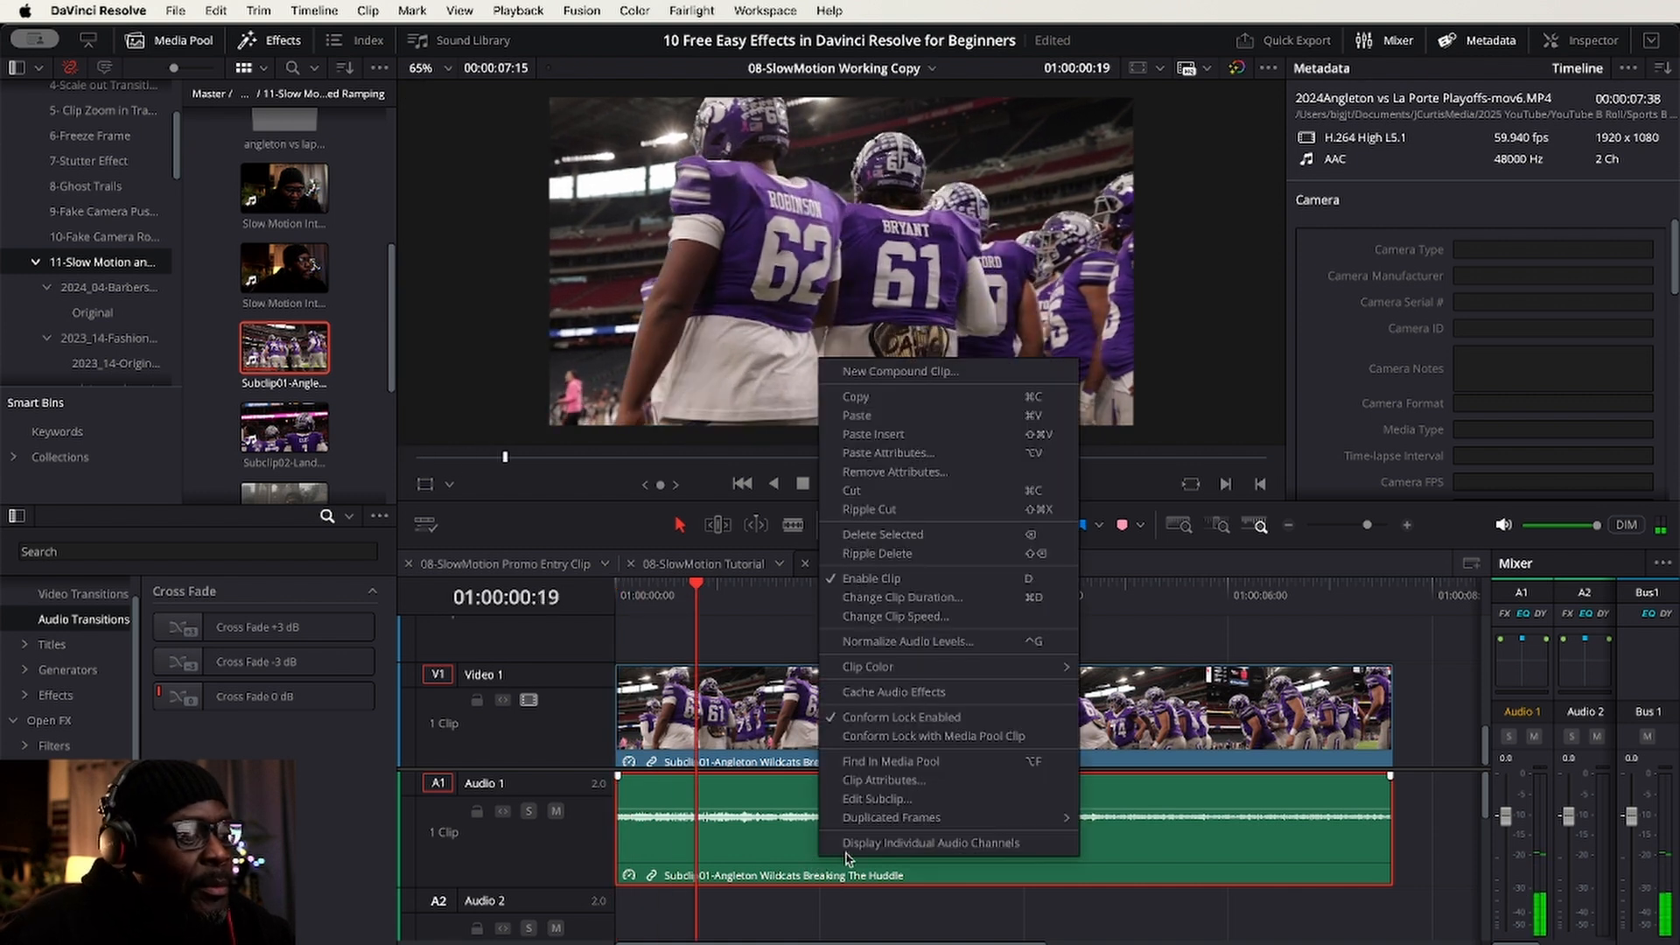
{"action": "left_click", "coordinate": [933, 617]}
{"action": "double_click", "coordinate": [973, 534]}
{"action": "type", "text": "180"}
{"action": "key", "text": "Return"}
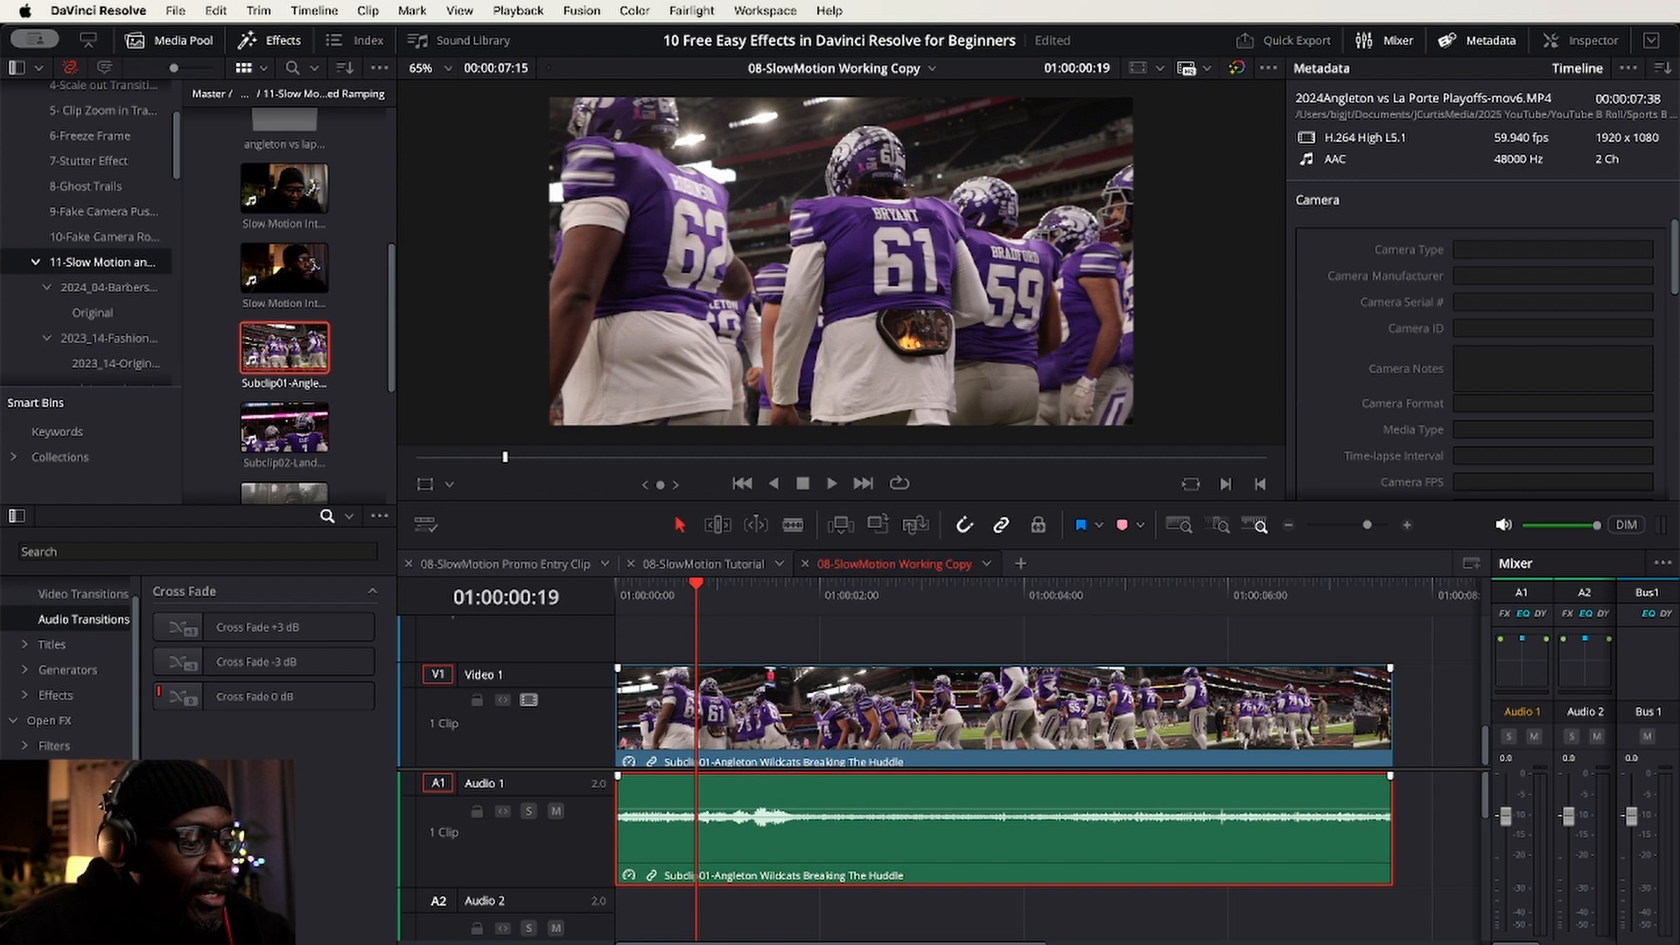
{"action": "key", "text": "Home"}
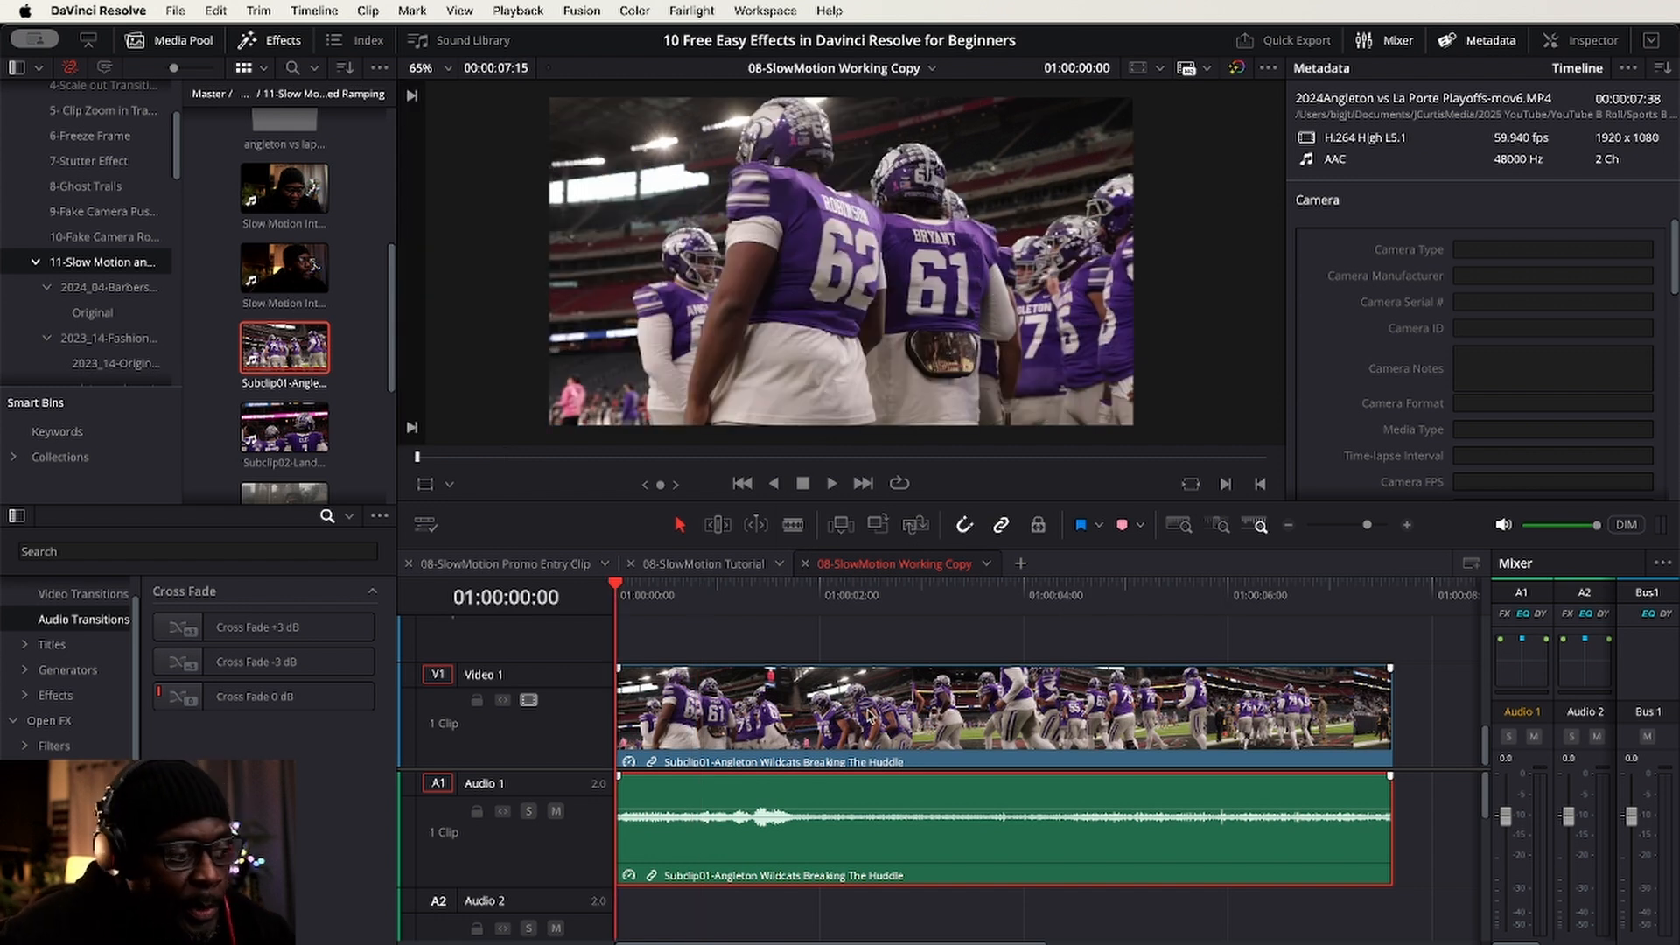
{"action": "key", "text": "space"}
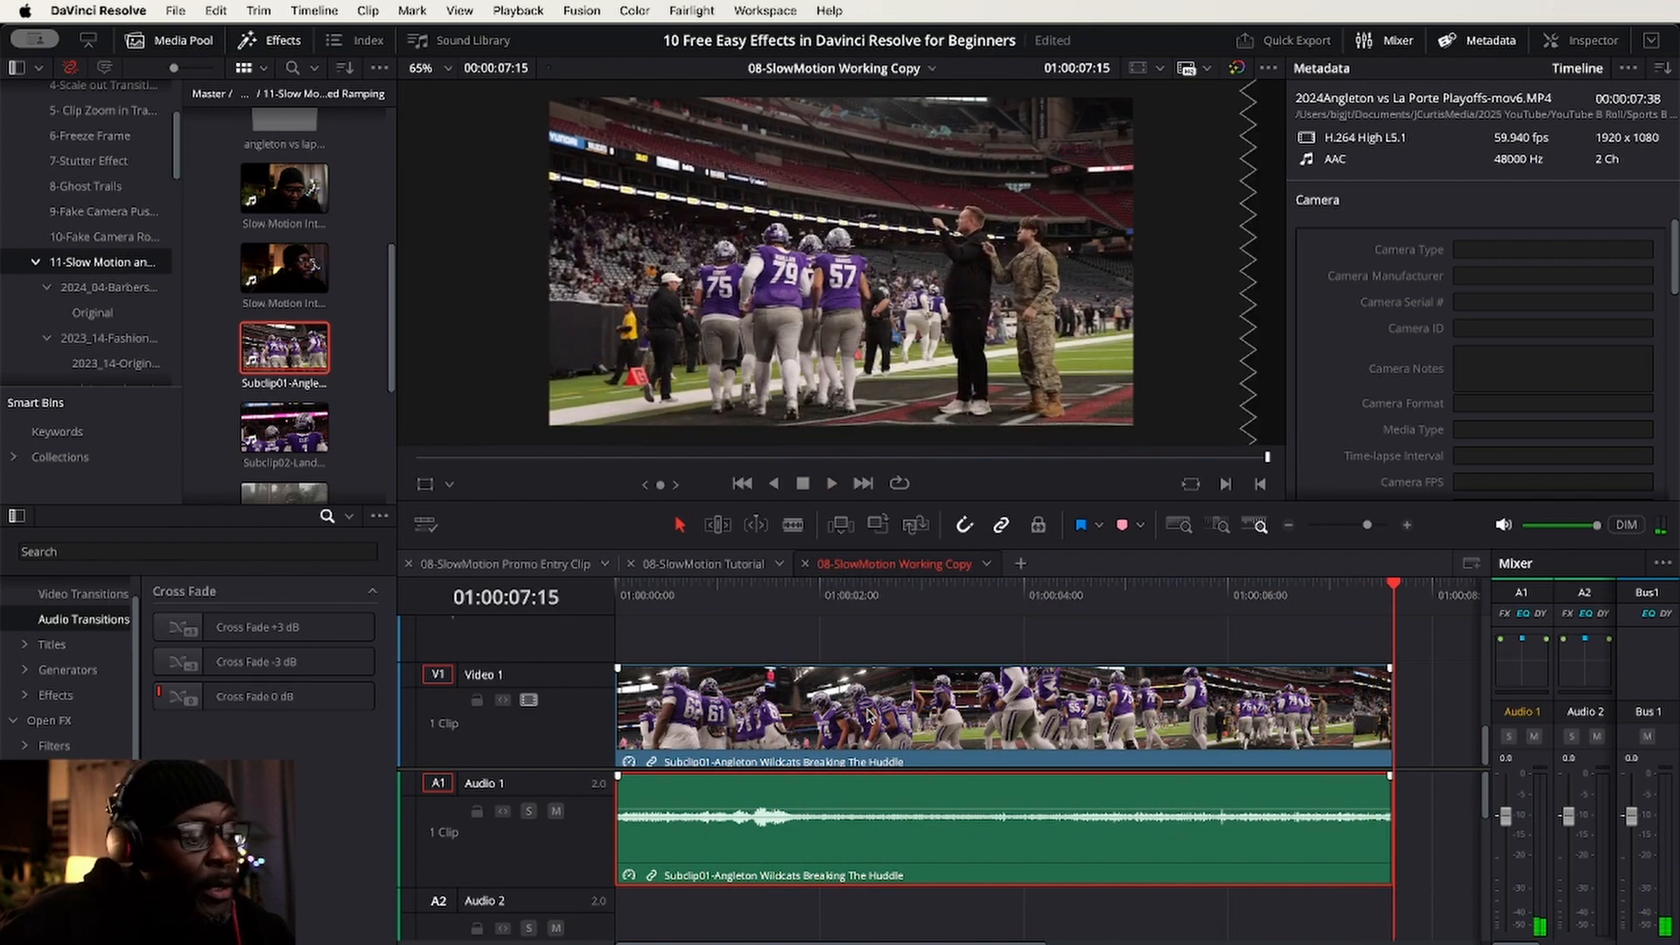
- Unlink the huddle clip's audio from its video on the timeline
{"action": "right_click", "coordinate": [879, 857]}
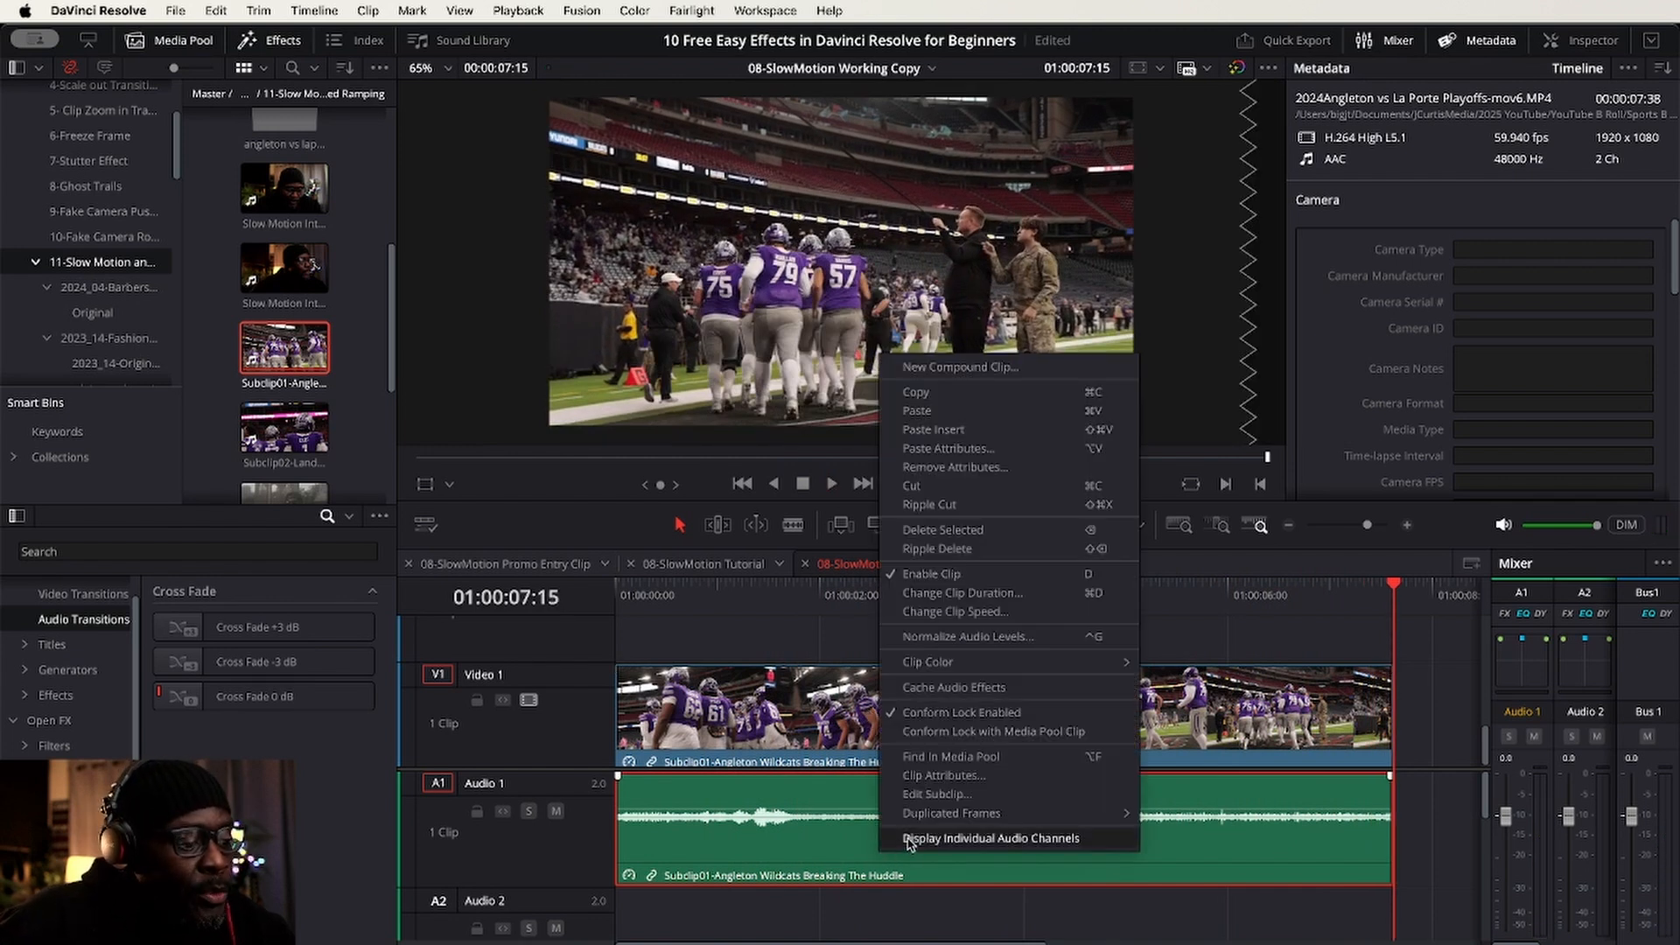
{"action": "left_click", "coordinate": [1426, 724]}
{"action": "left_click", "coordinate": [1292, 715]}
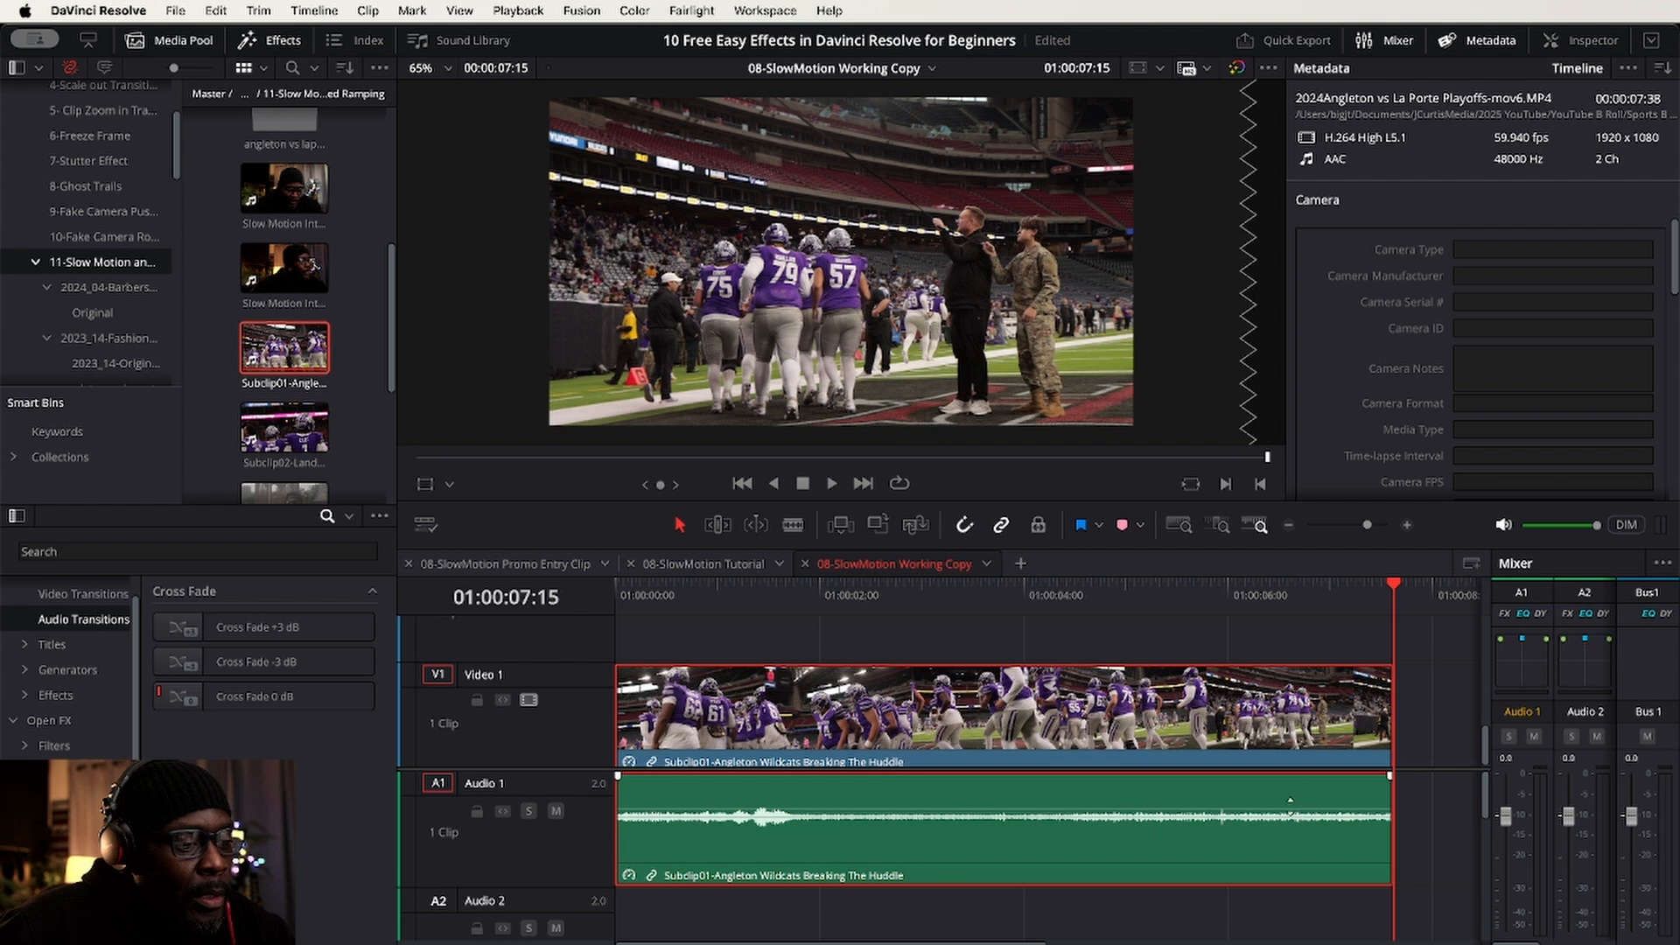
{"action": "right_click", "coordinate": [1290, 810]}
{"action": "left_click", "coordinate": [1282, 860]}
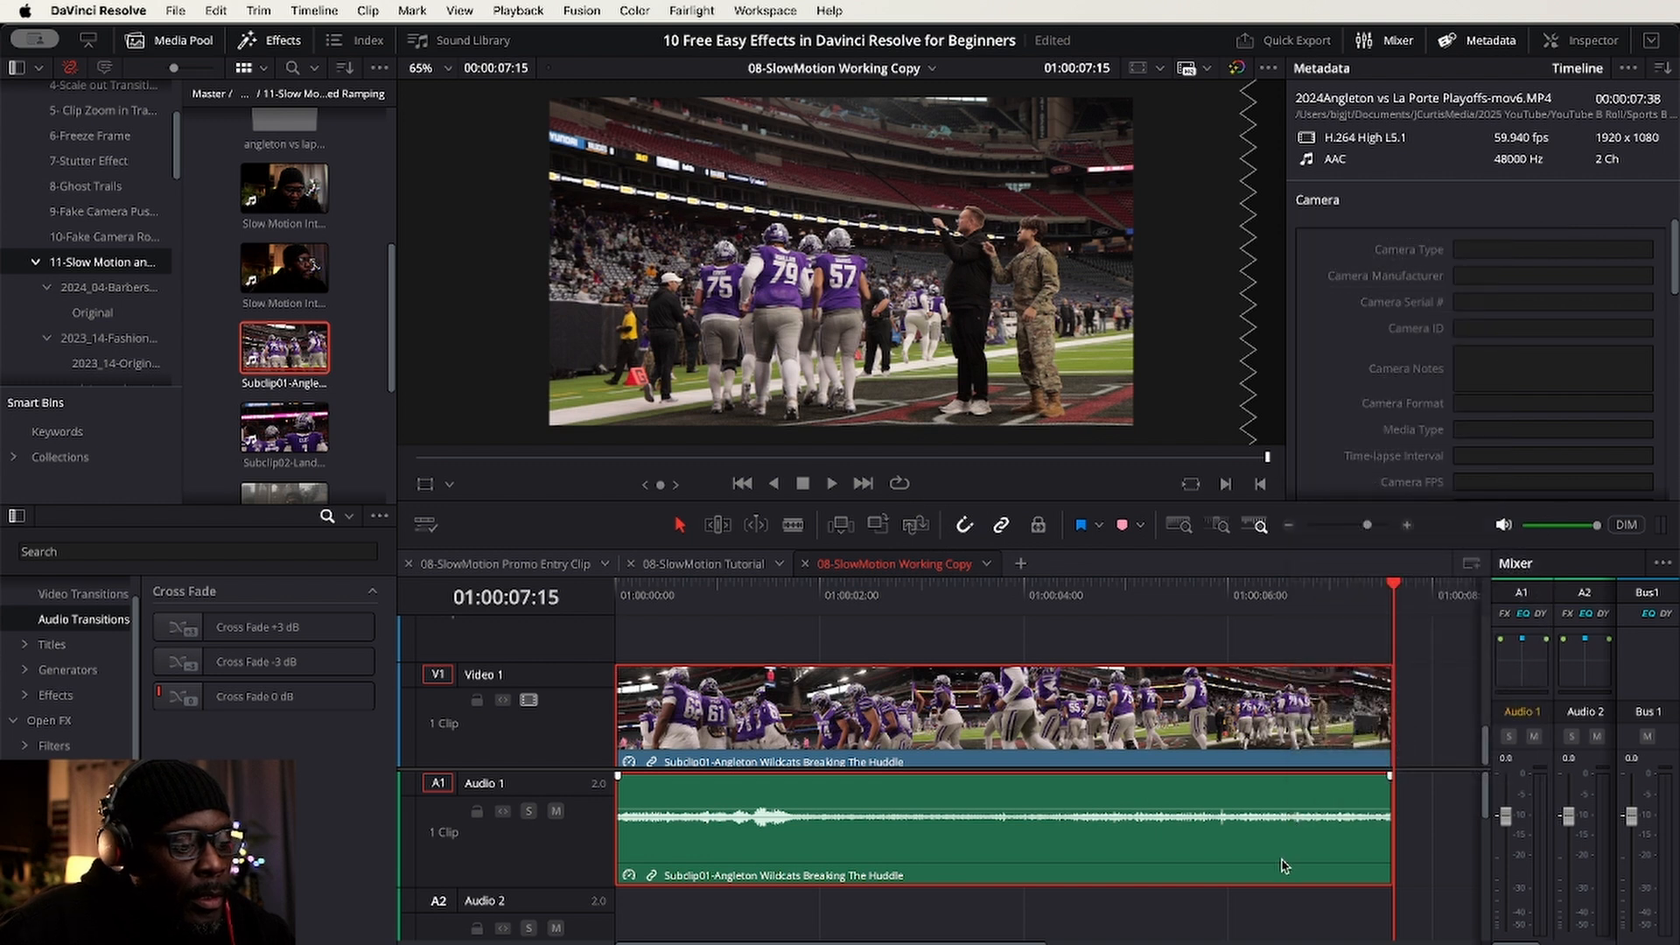
{"action": "right_click", "coordinate": [1282, 858]}
{"action": "left_click", "coordinate": [1294, 845]}
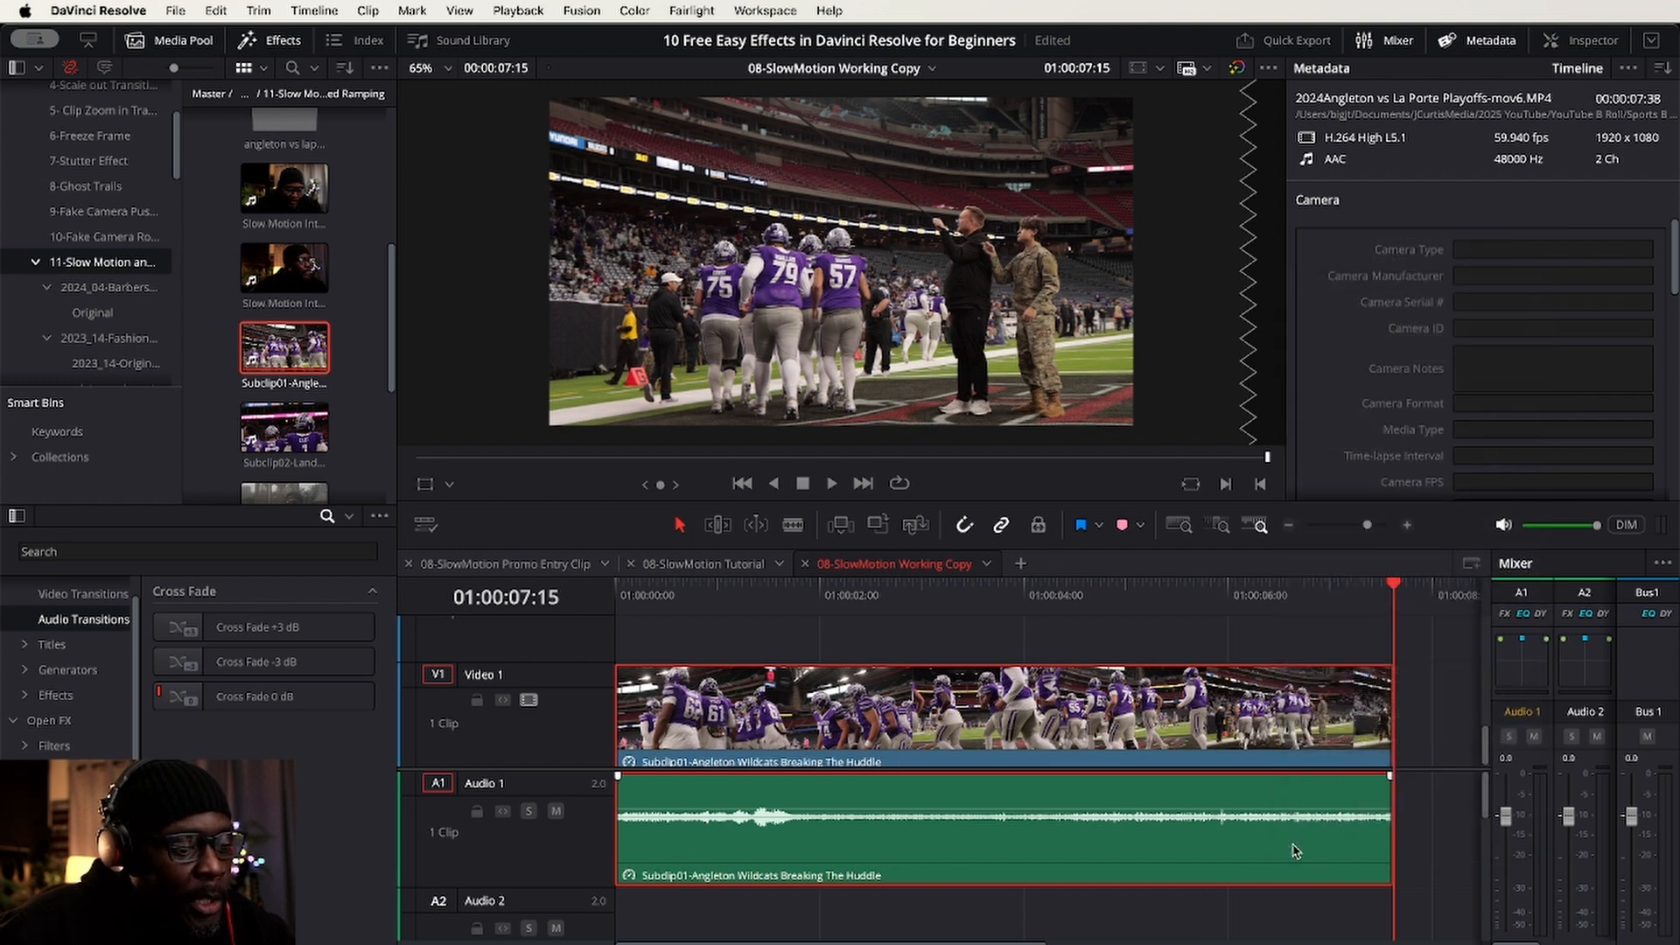
- Set only the unlinked video clip's speed to 40% and play the timeline from the start
{"action": "left_click", "coordinate": [1426, 692]}
{"action": "left_click", "coordinate": [1303, 719]}
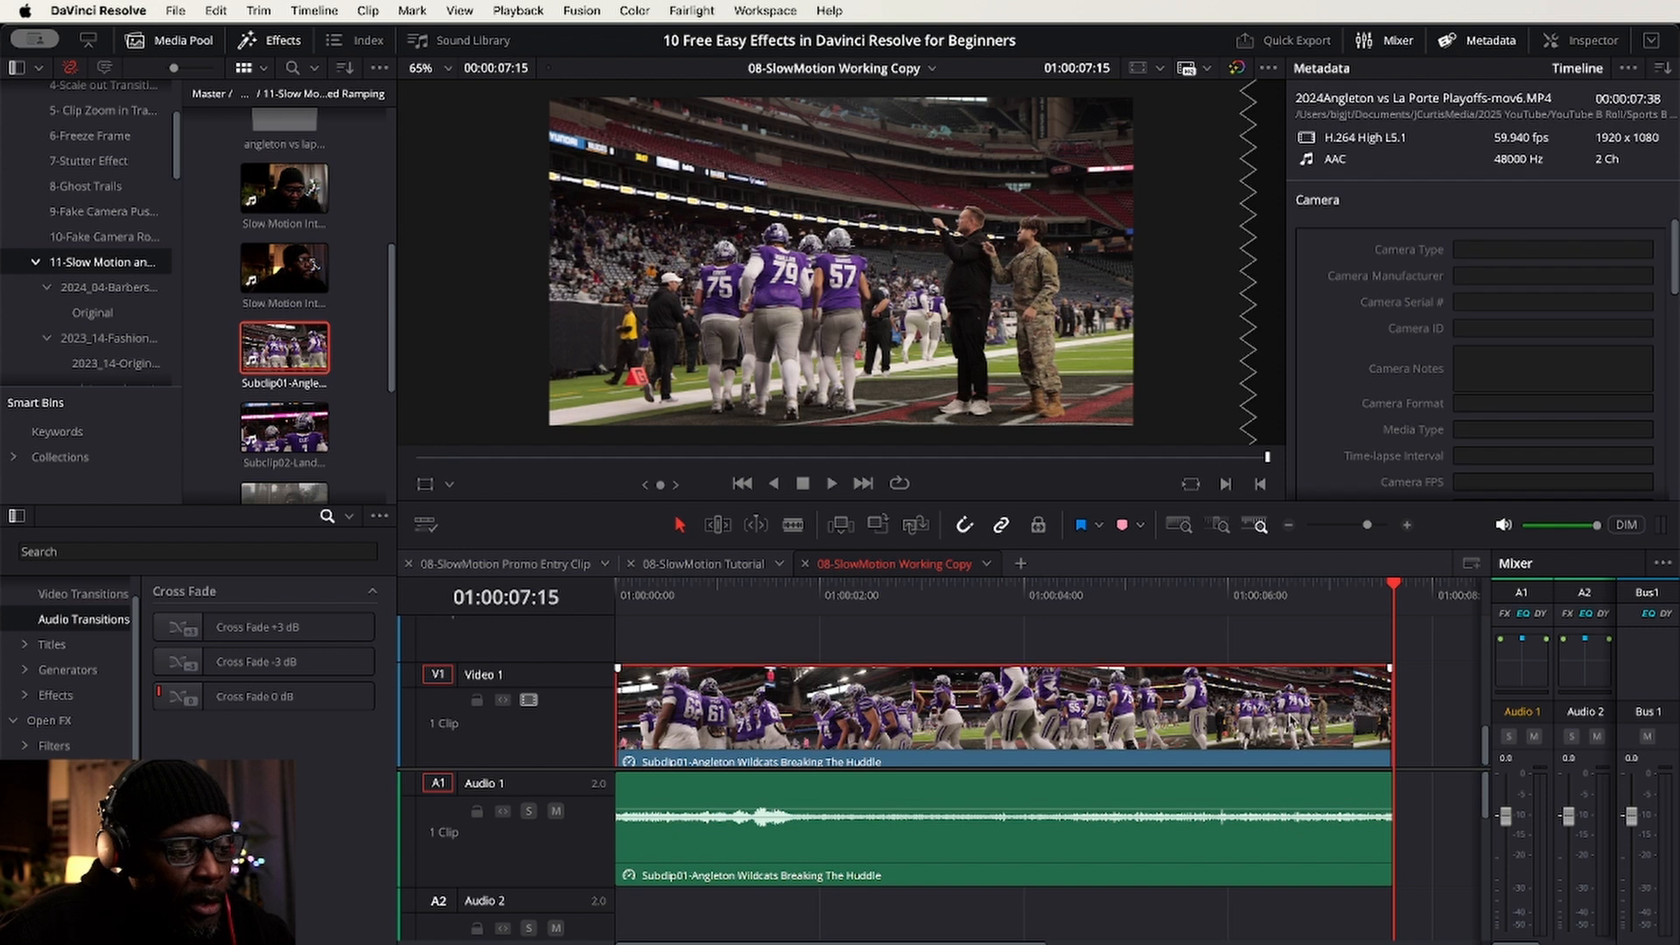
{"action": "right_click", "coordinate": [1207, 716]}
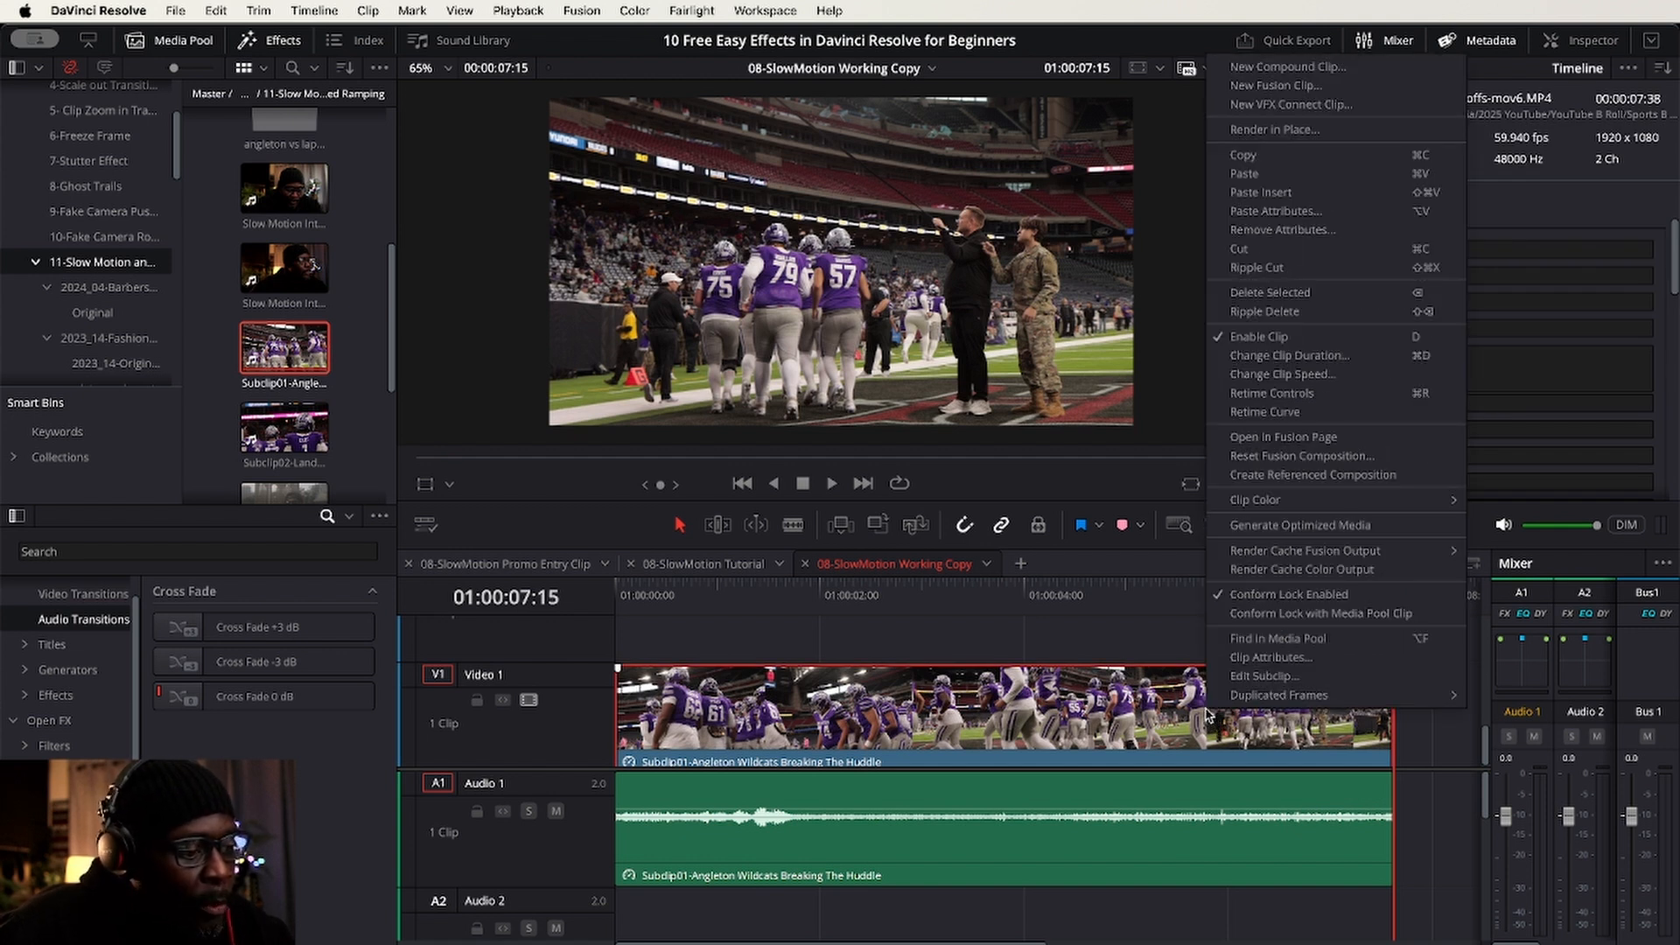
{"action": "left_click", "coordinate": [1313, 380]}
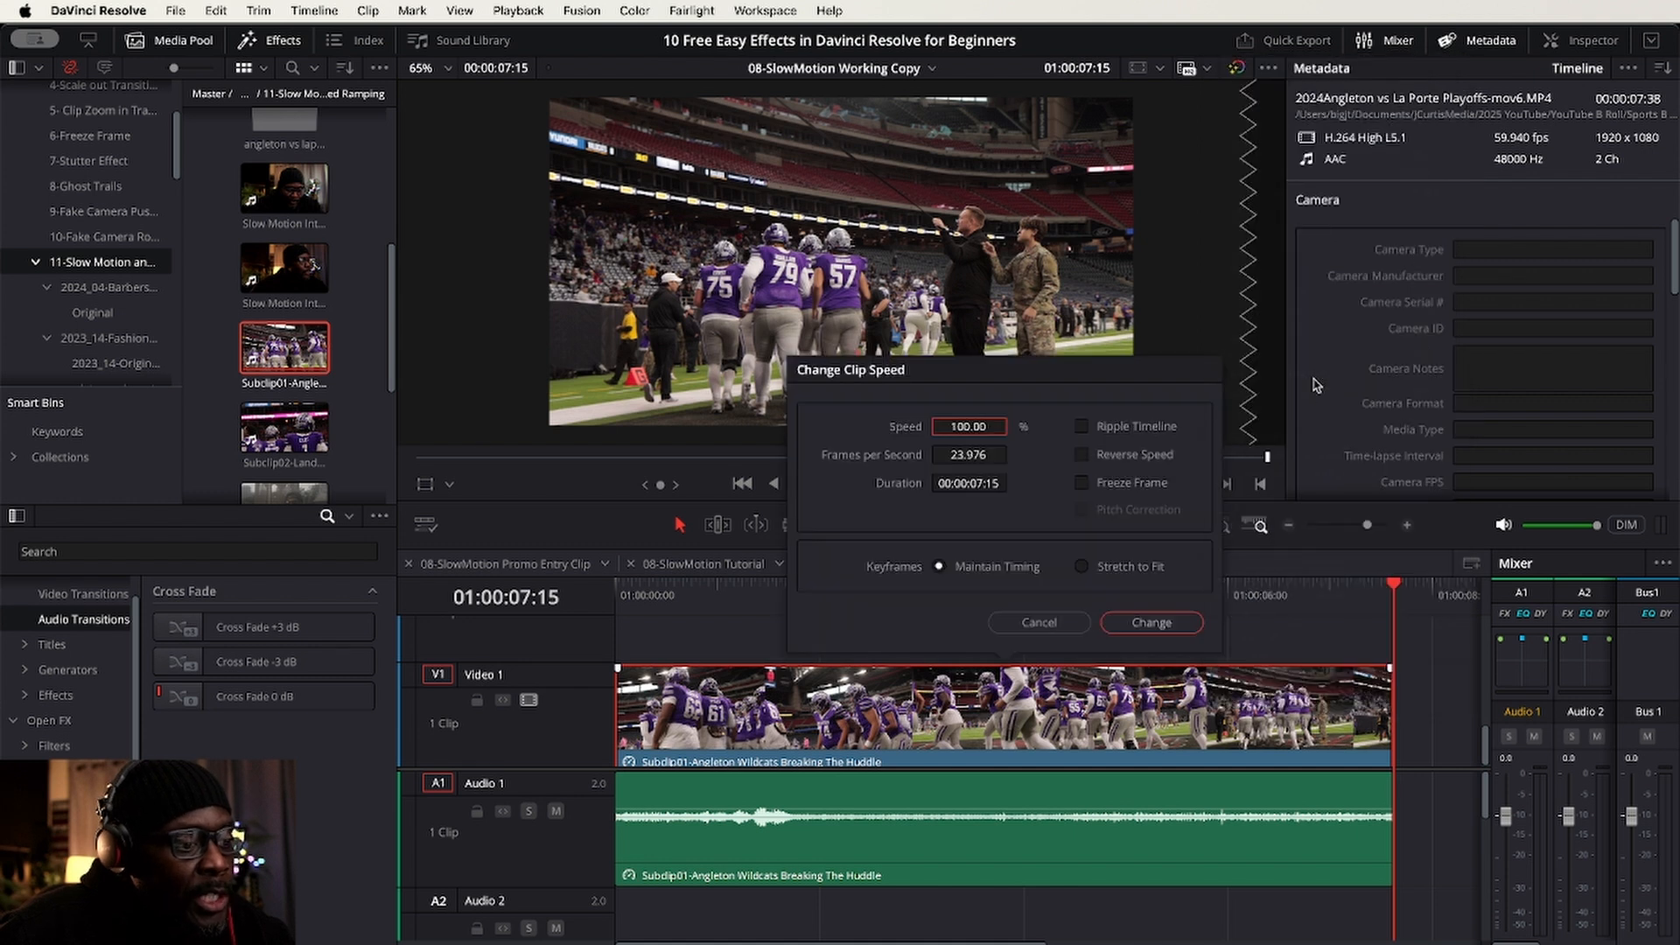
{"action": "left_click", "coordinate": [966, 426]}
{"action": "type", "text": "50"}
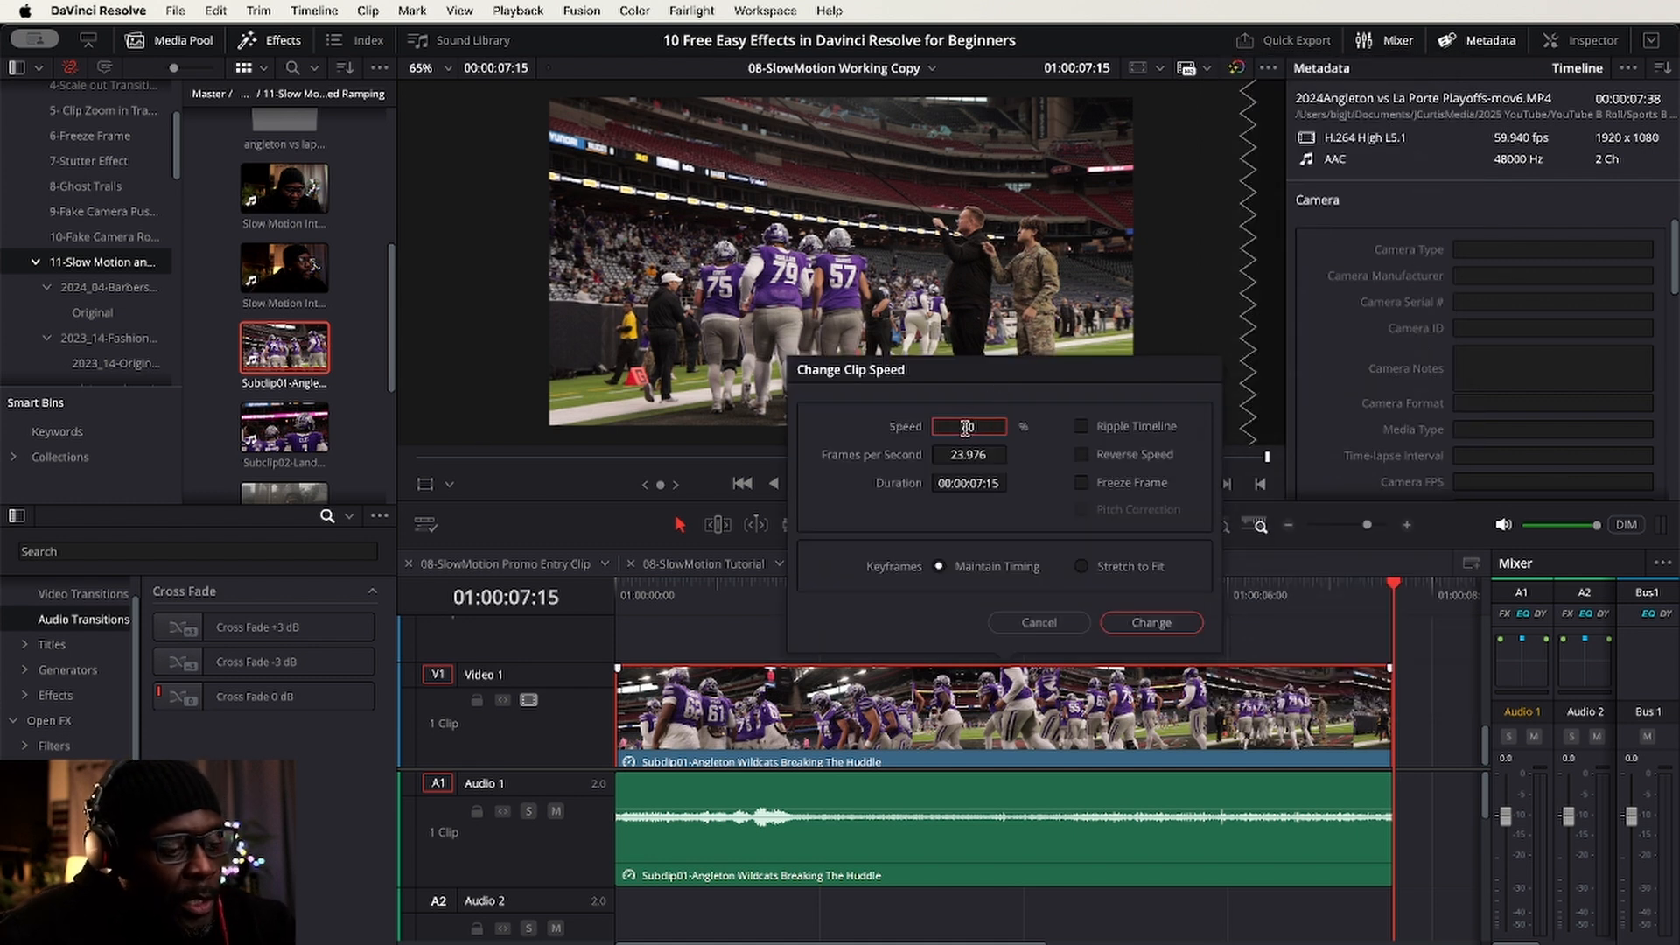
{"action": "key", "text": "Return"}
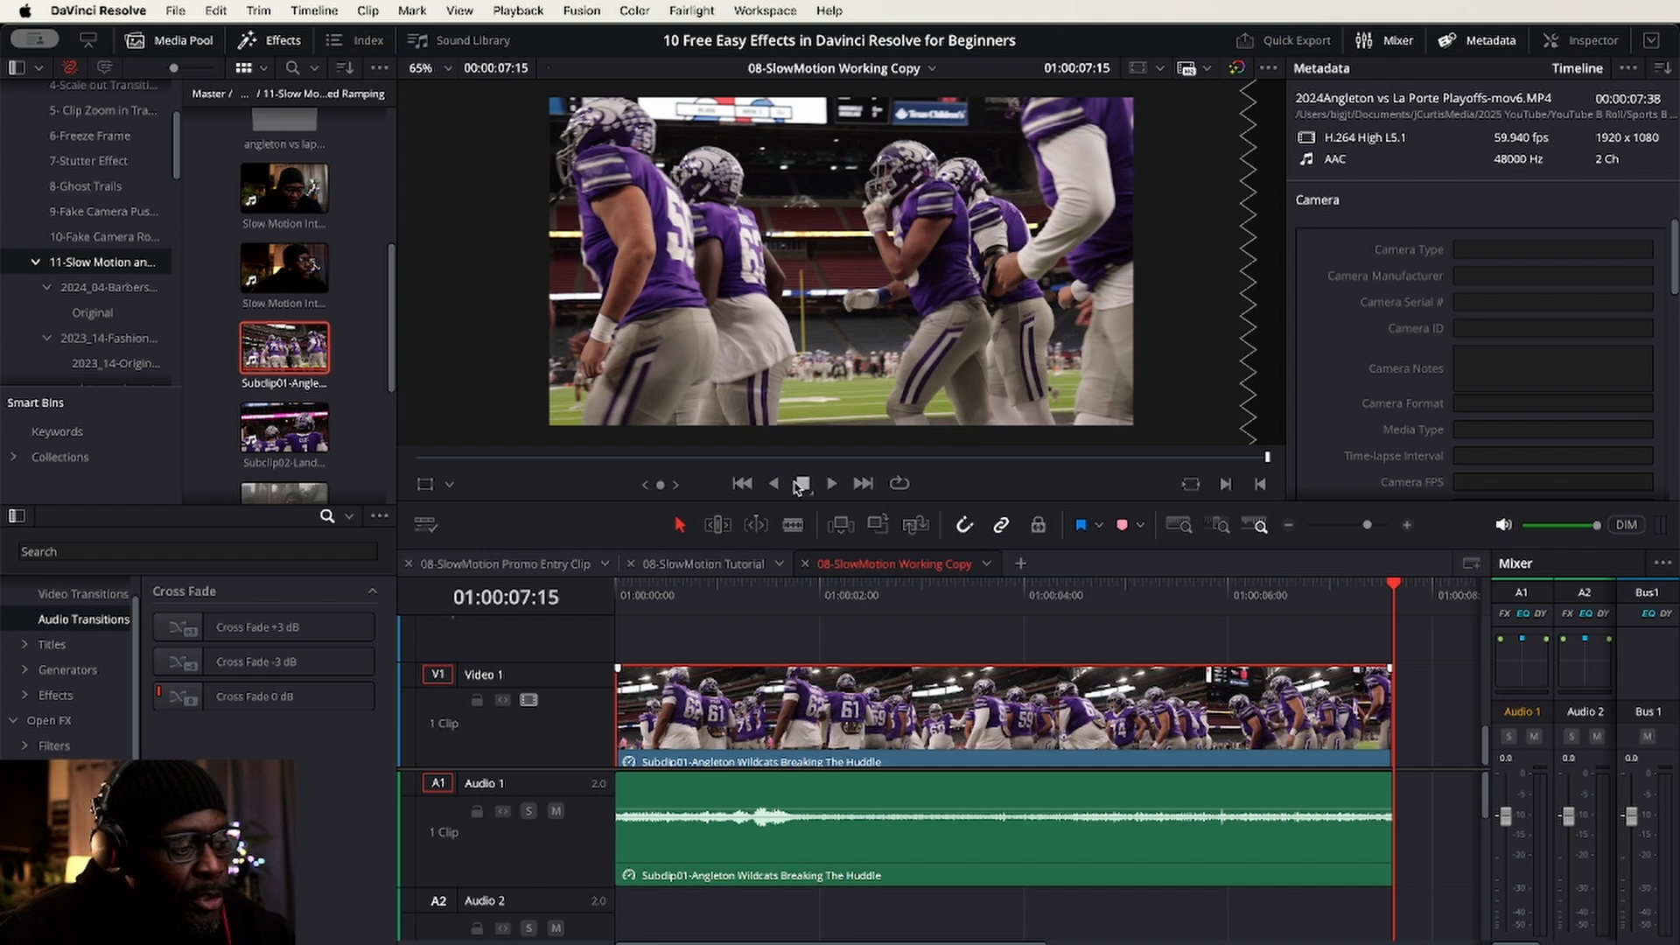
{"action": "key", "text": "Home"}
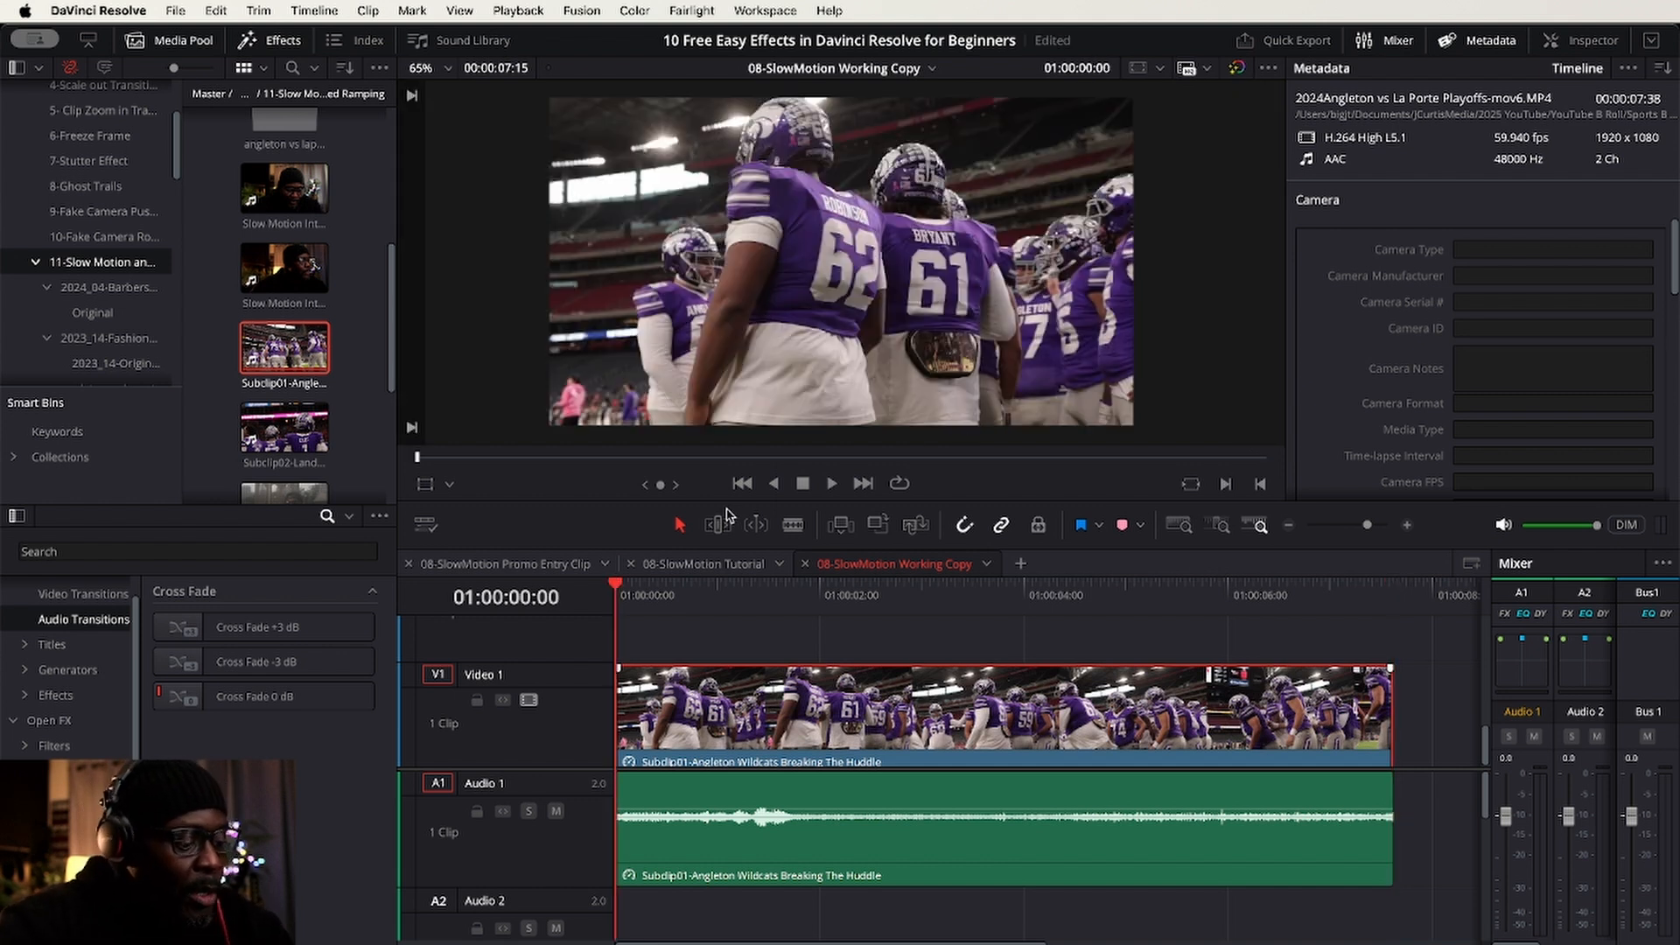
{"action": "key", "text": "space"}
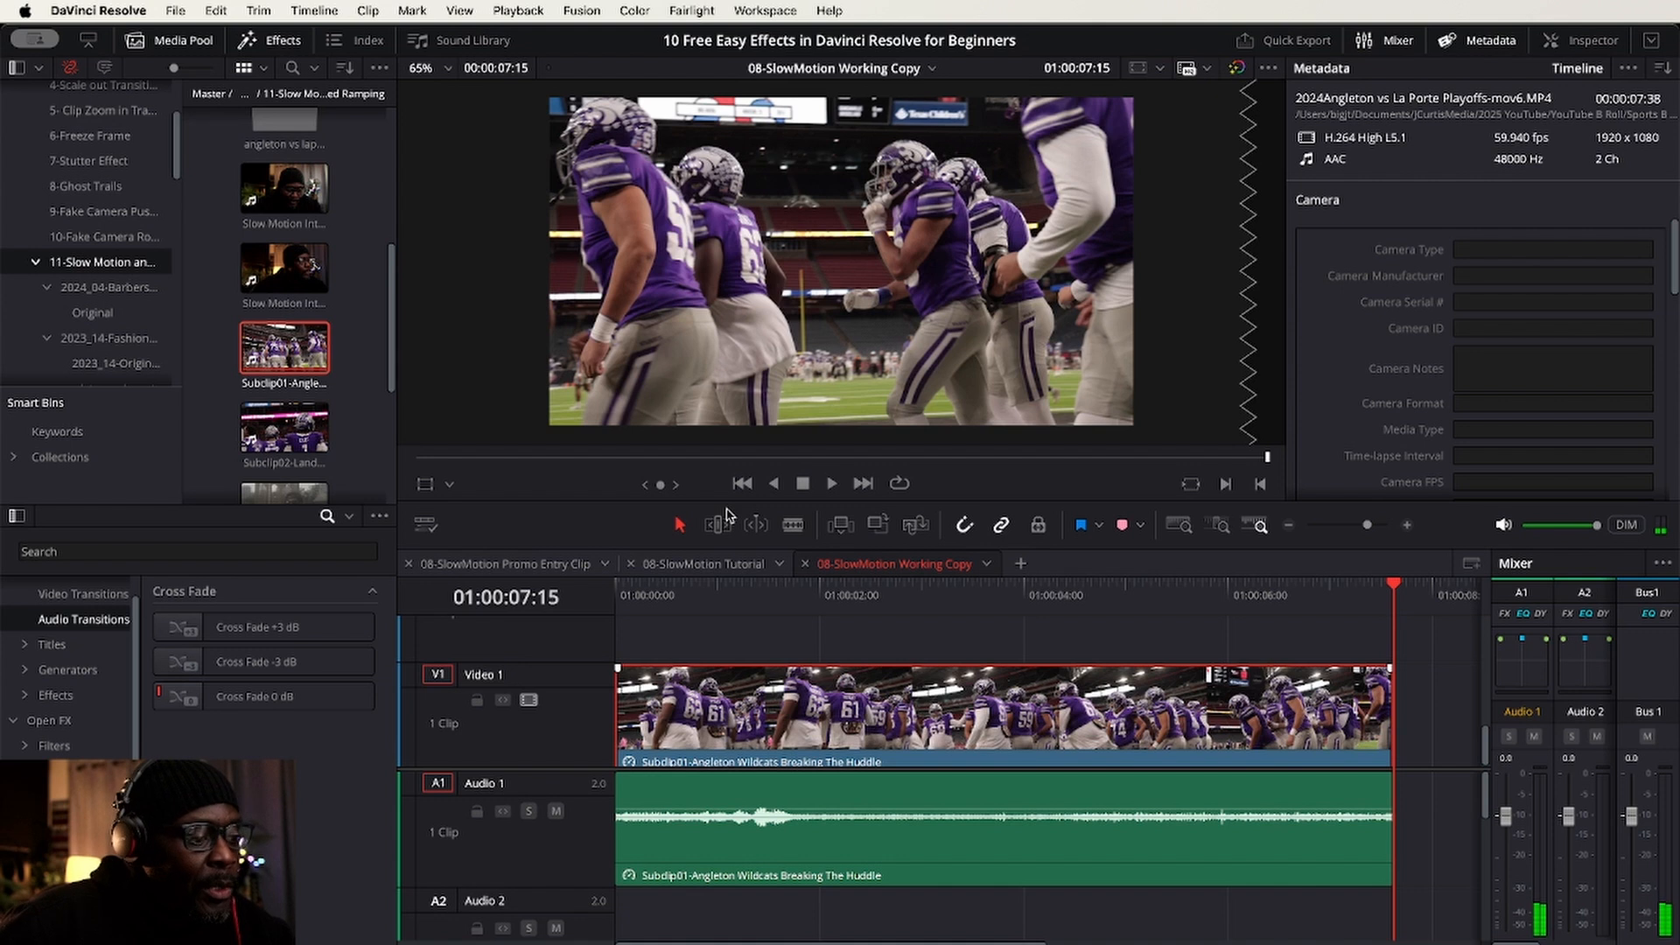
- Set the video clip's speed to 100% through the Change Clip Speed settings
{"action": "right_click", "coordinate": [897, 691]}
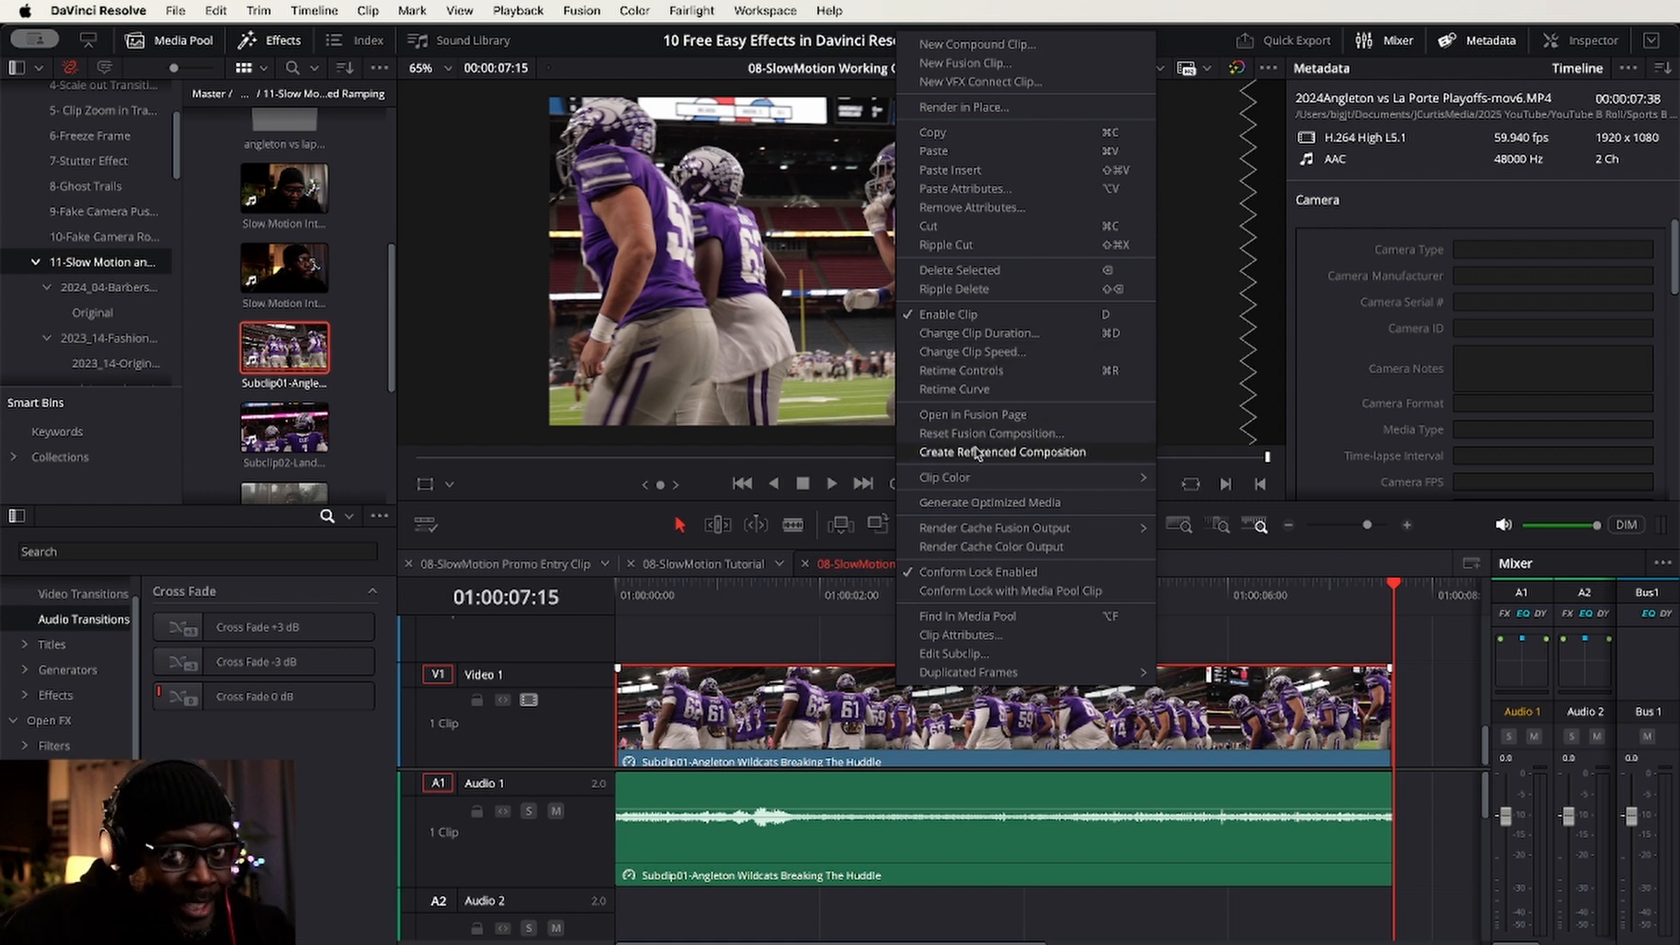
{"action": "left_click", "coordinate": [713, 702]}
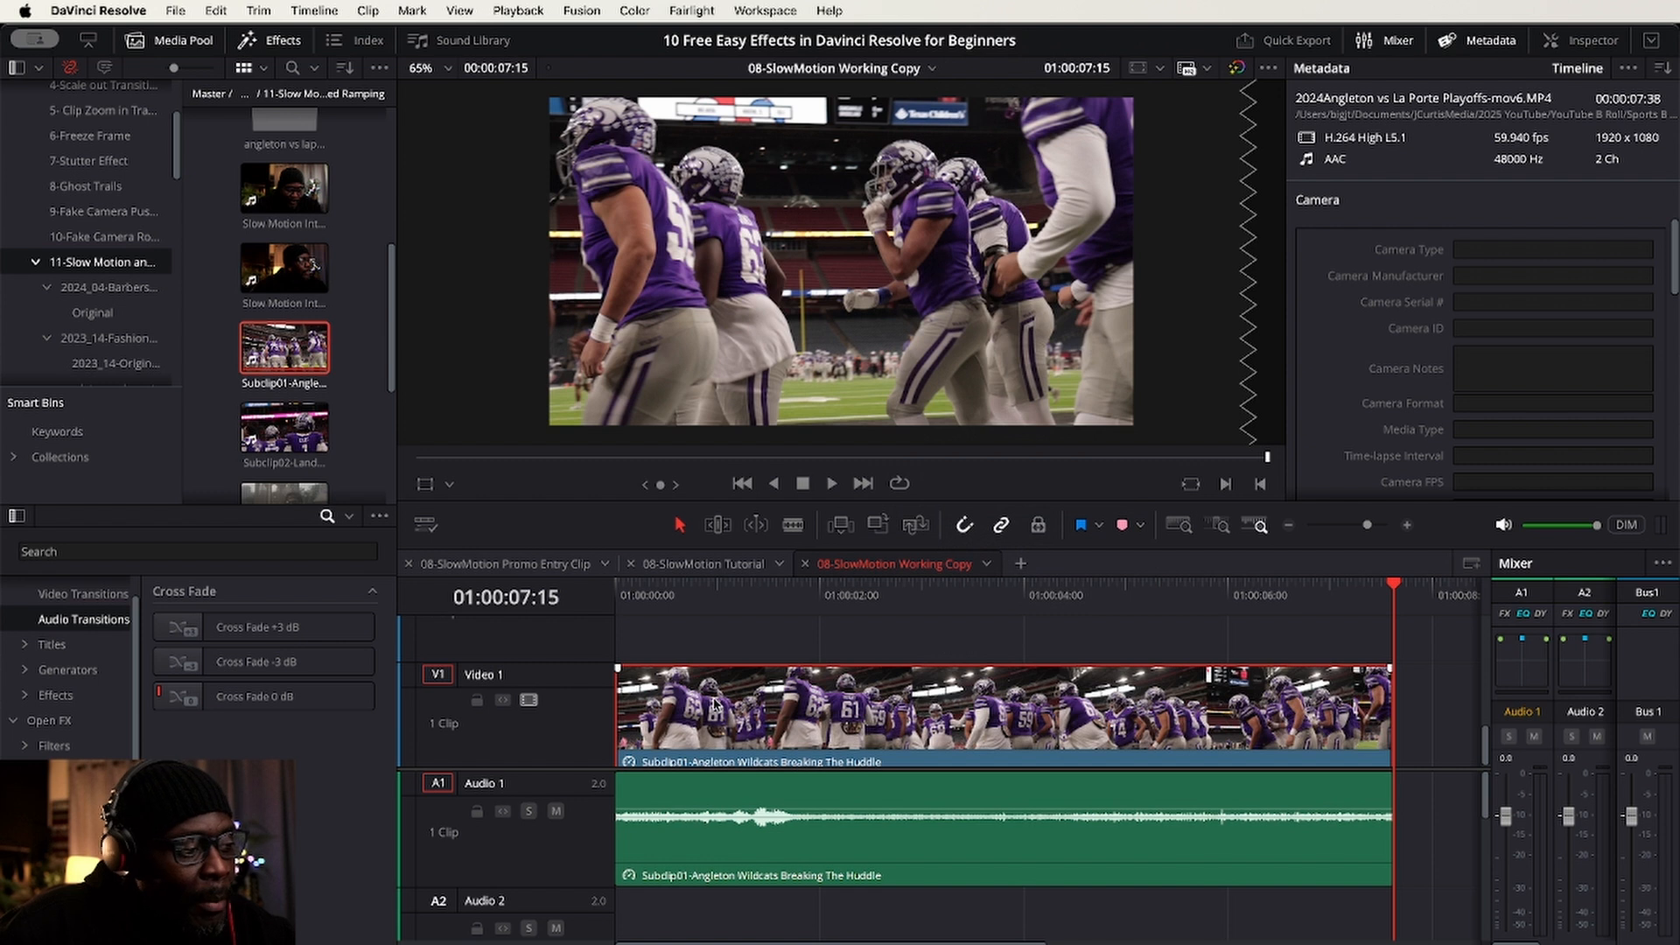
{"action": "right_click", "coordinate": [713, 703]}
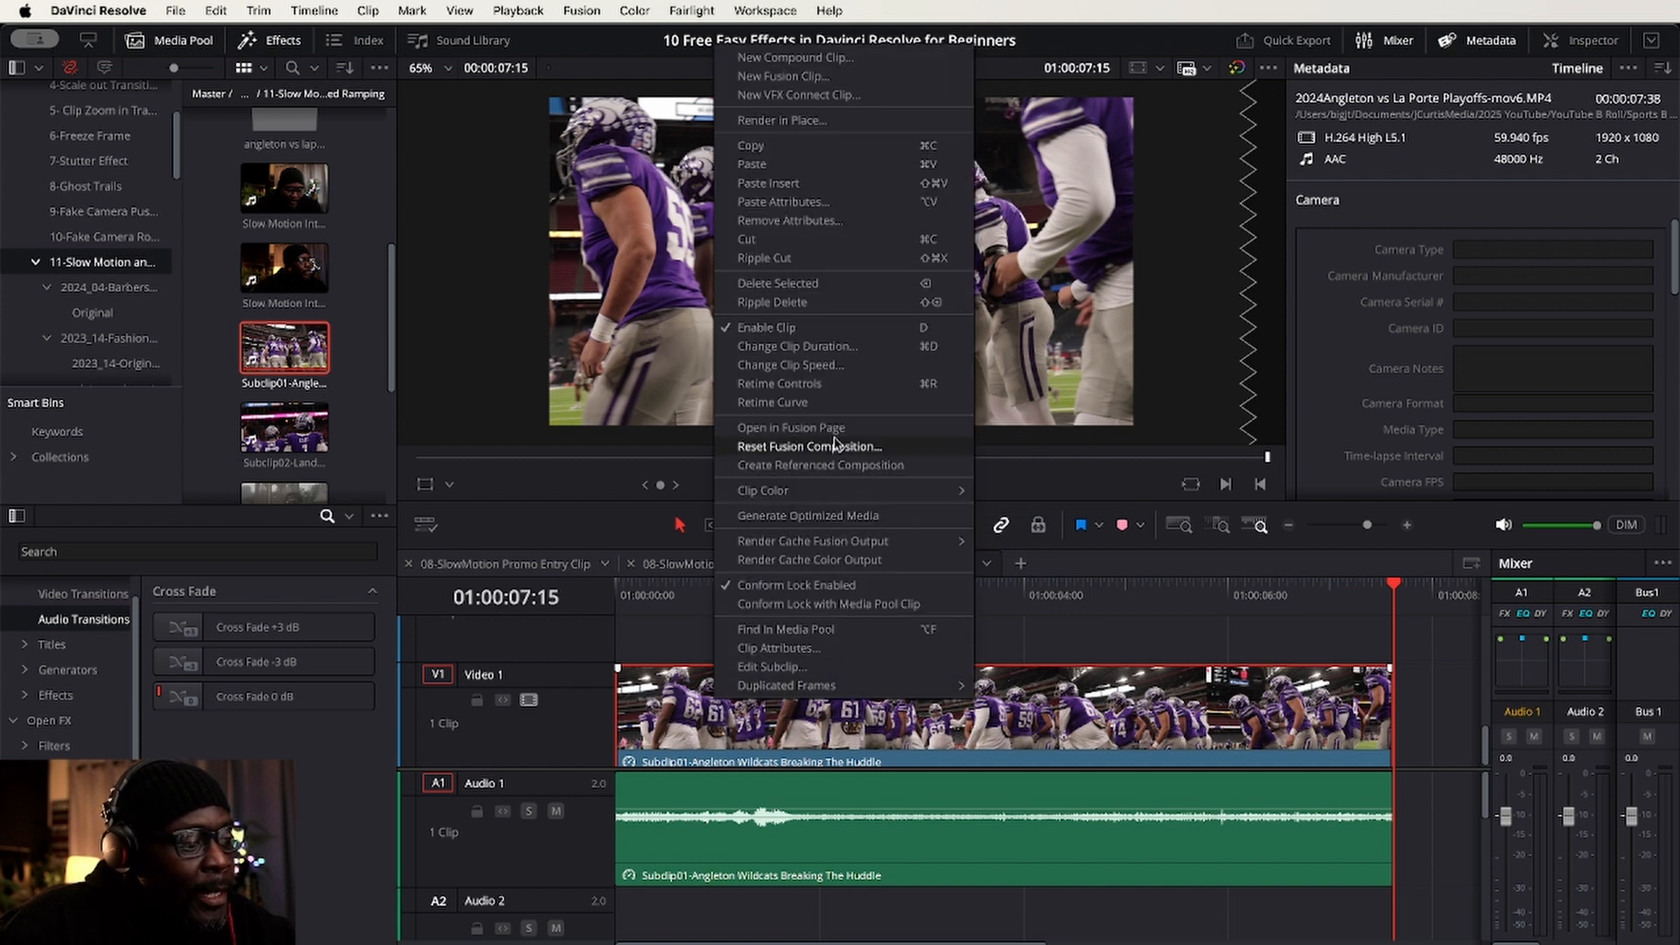
{"action": "left_click", "coordinate": [826, 369]}
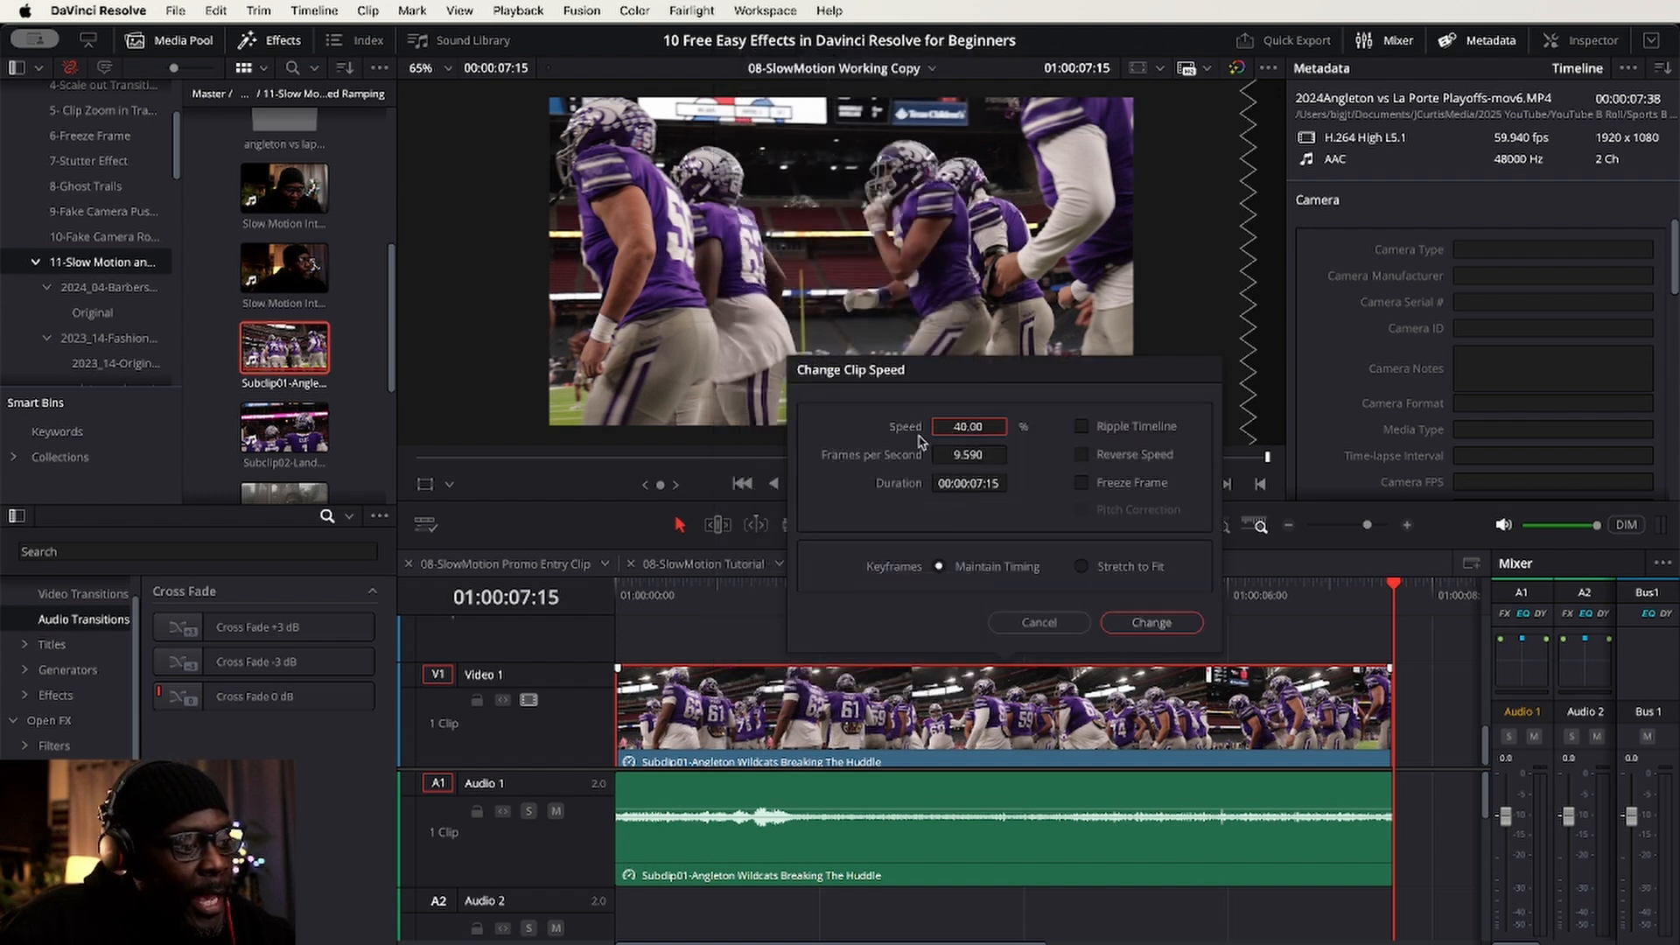
{"action": "left_click", "coordinate": [967, 425]}
{"action": "type", "text": "100"}
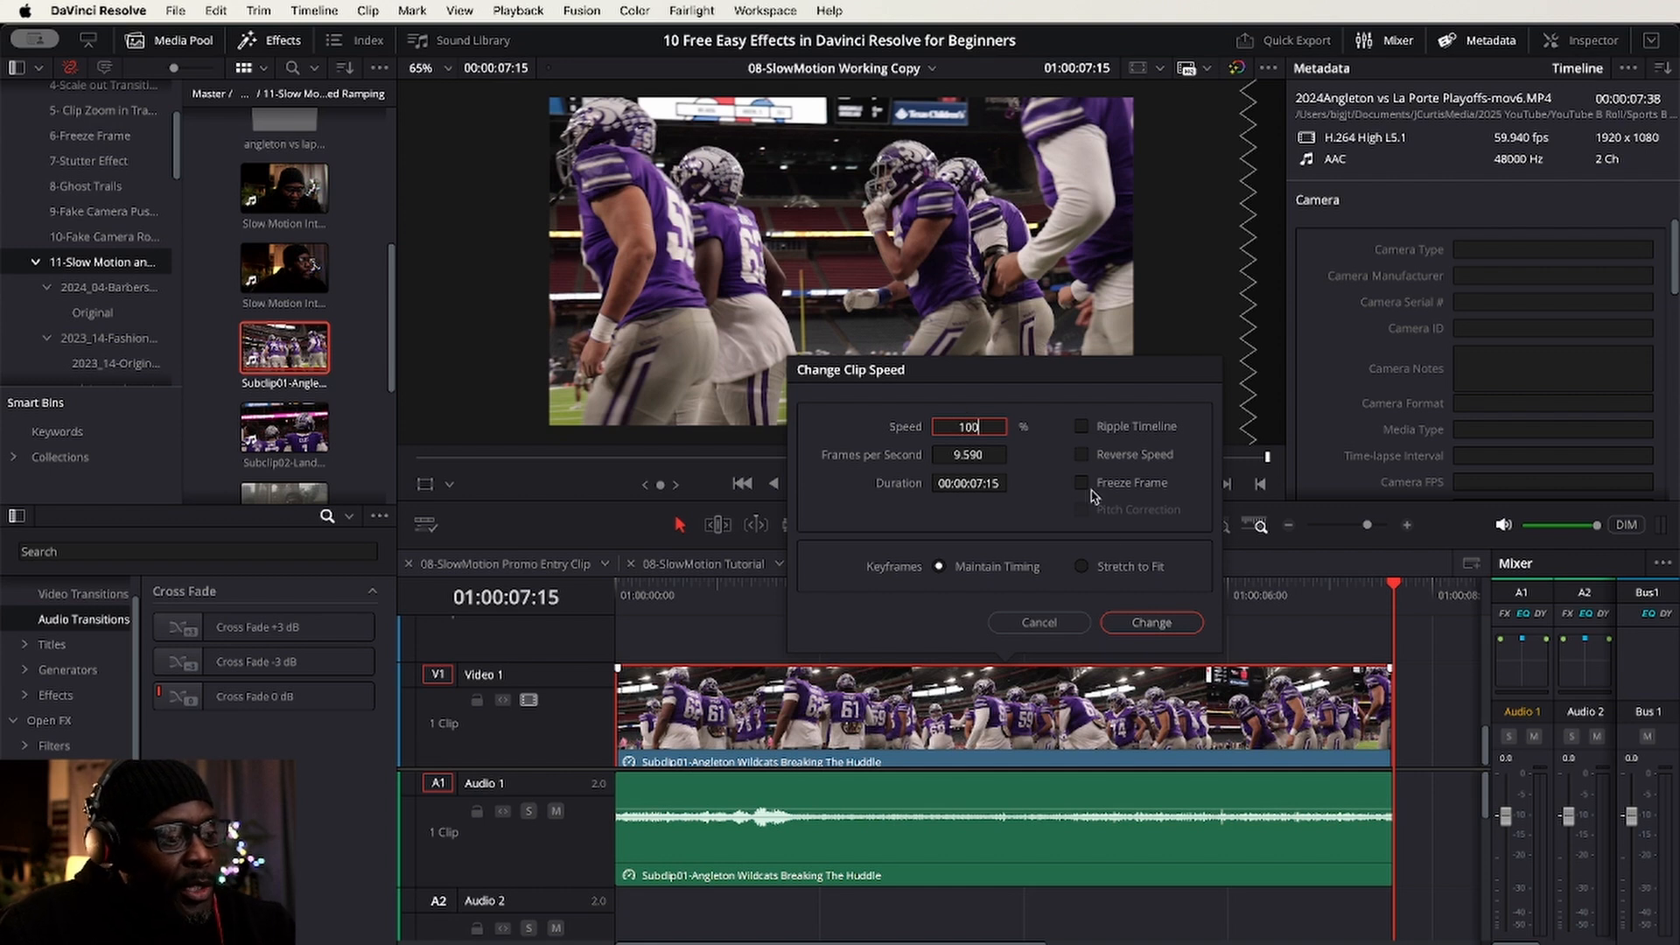
{"action": "left_click", "coordinate": [1151, 622]}
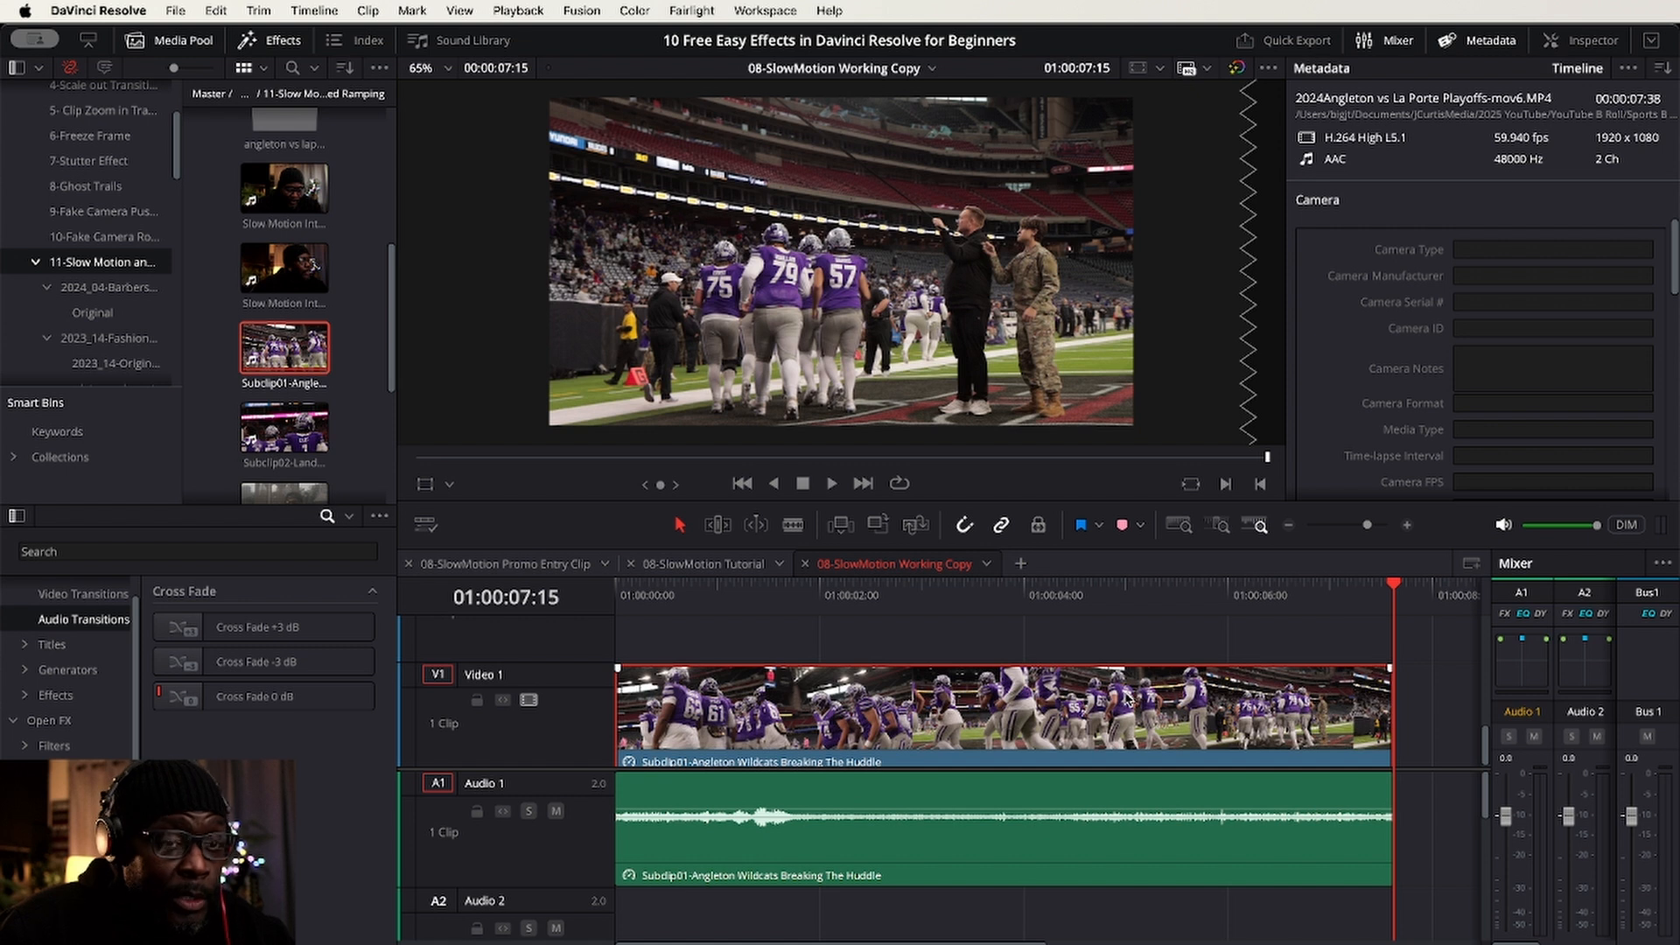
- Show the Retime Controls on the video clip and change its speed to 50% with them
{"action": "right_click", "coordinate": [1087, 702]}
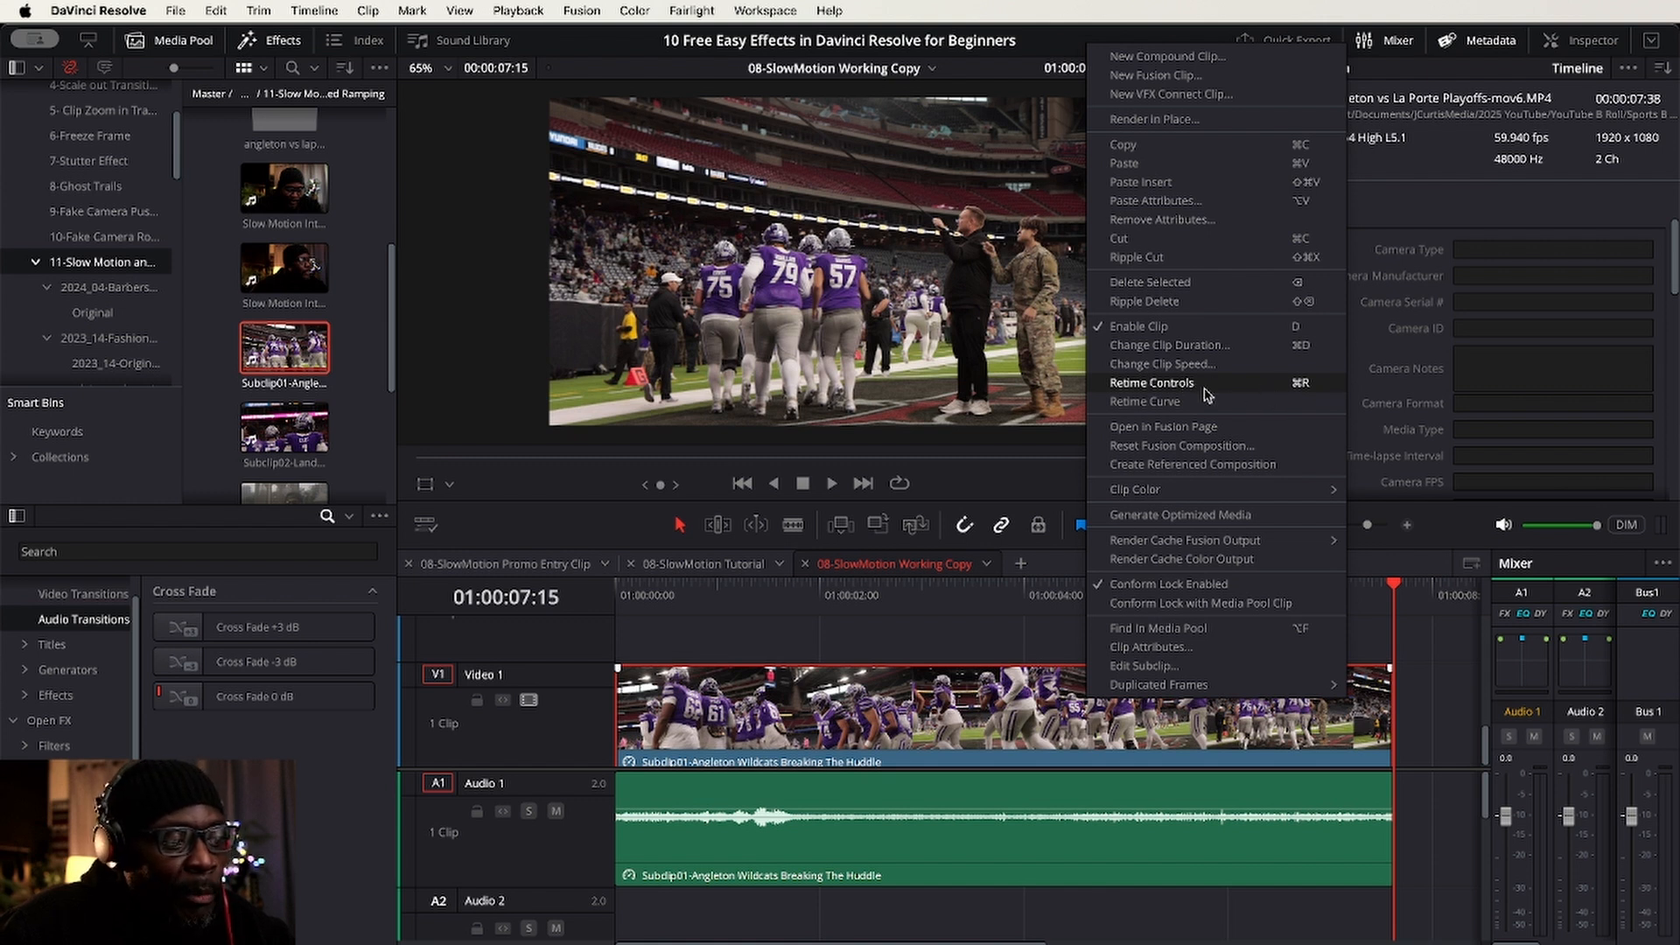
{"action": "left_click", "coordinate": [1139, 385]}
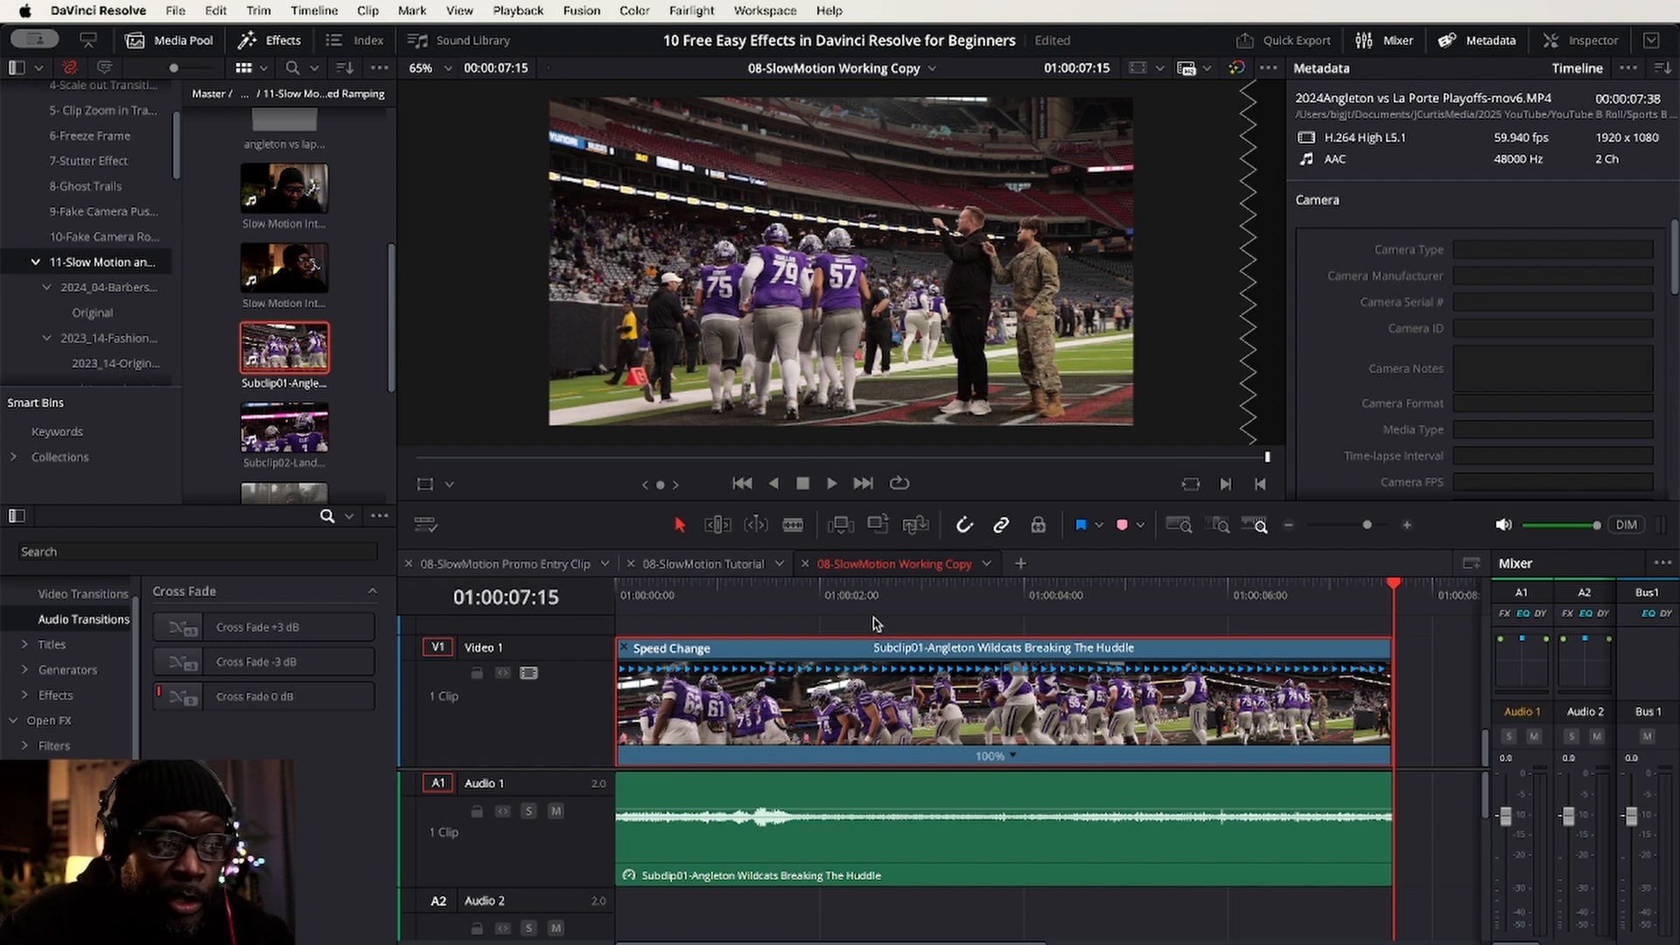
{"action": "left_click", "coordinate": [1015, 757]}
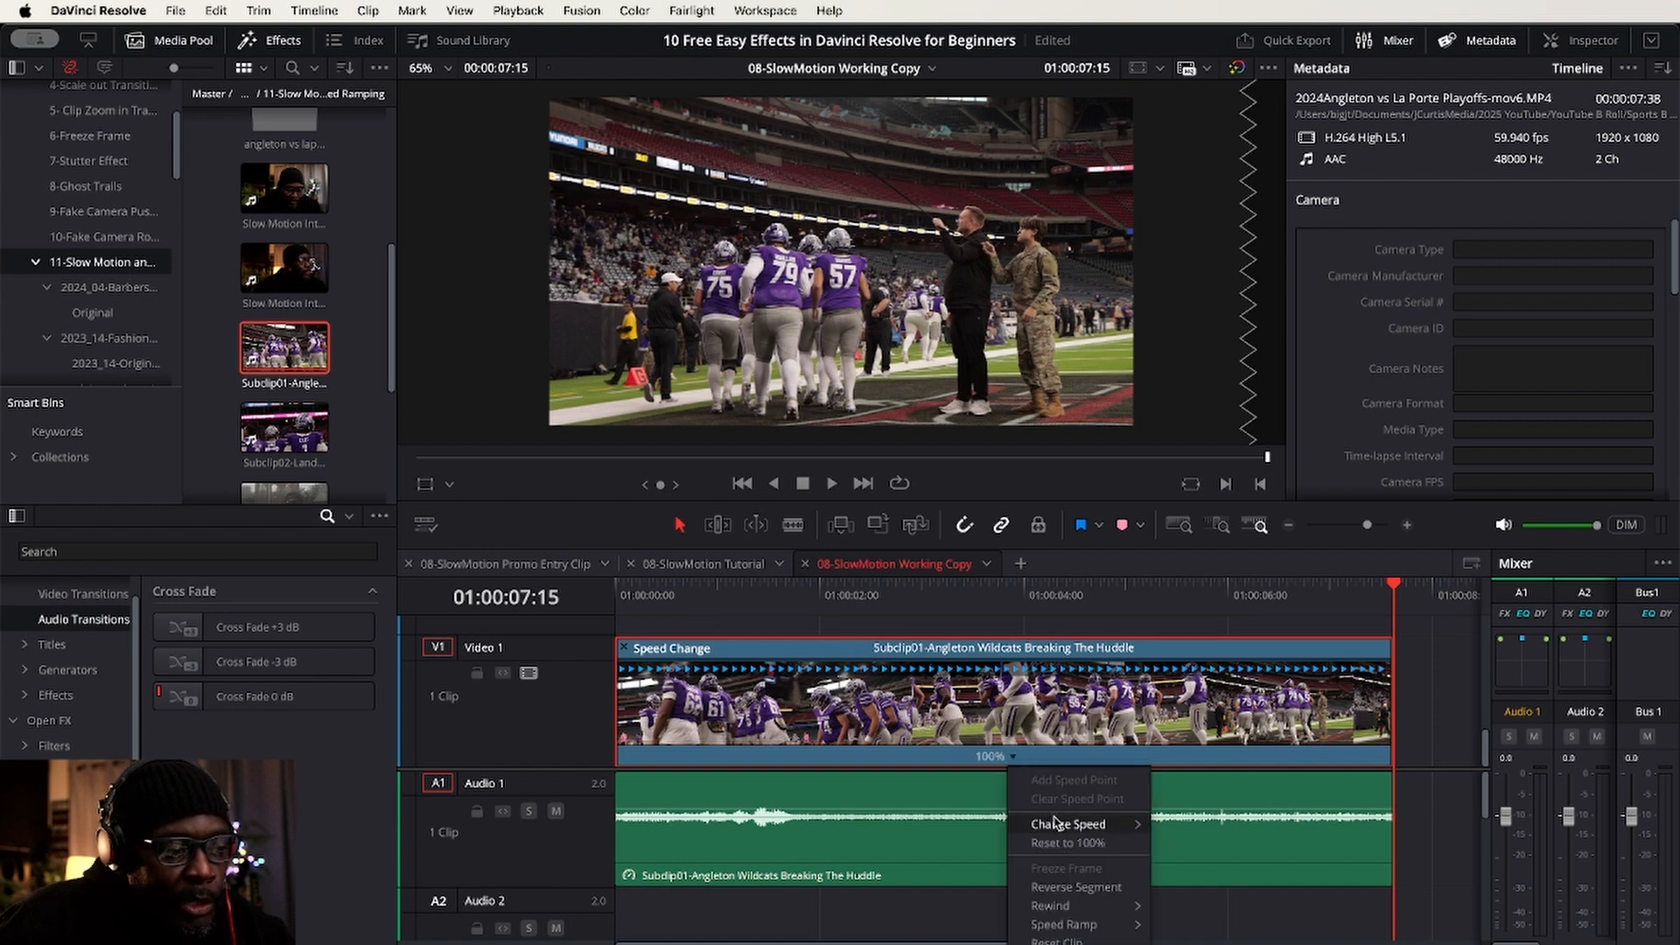
{"action": "mouse_move", "coordinate": [1055, 825]}
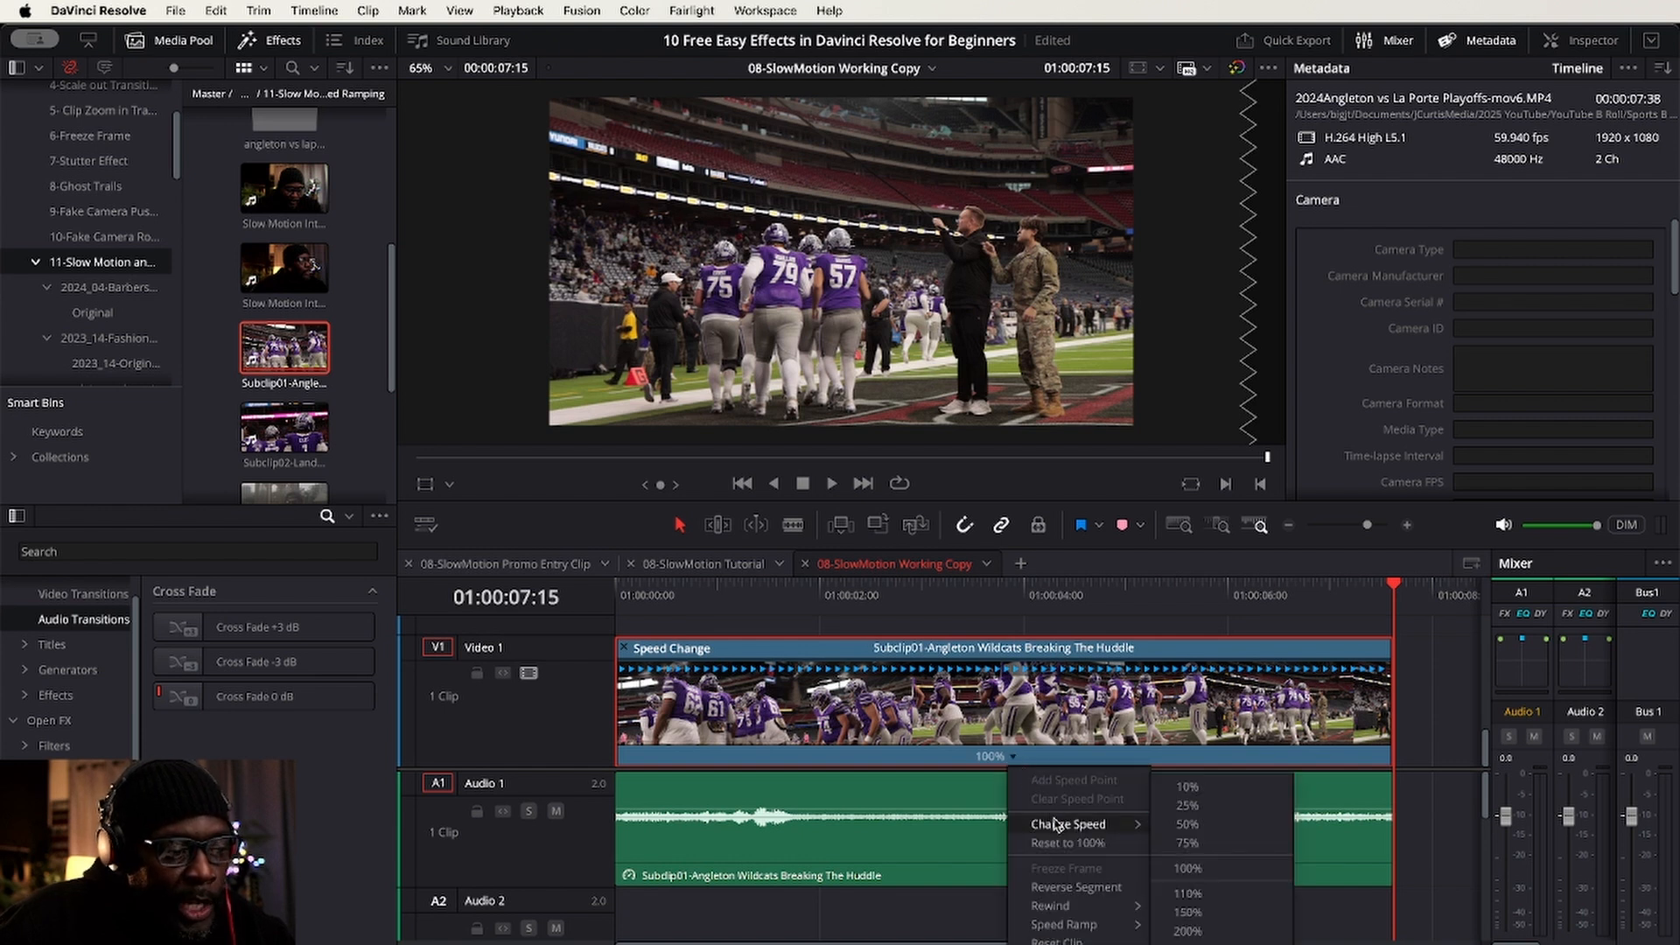
{"action": "left_click", "coordinate": [1205, 827]}
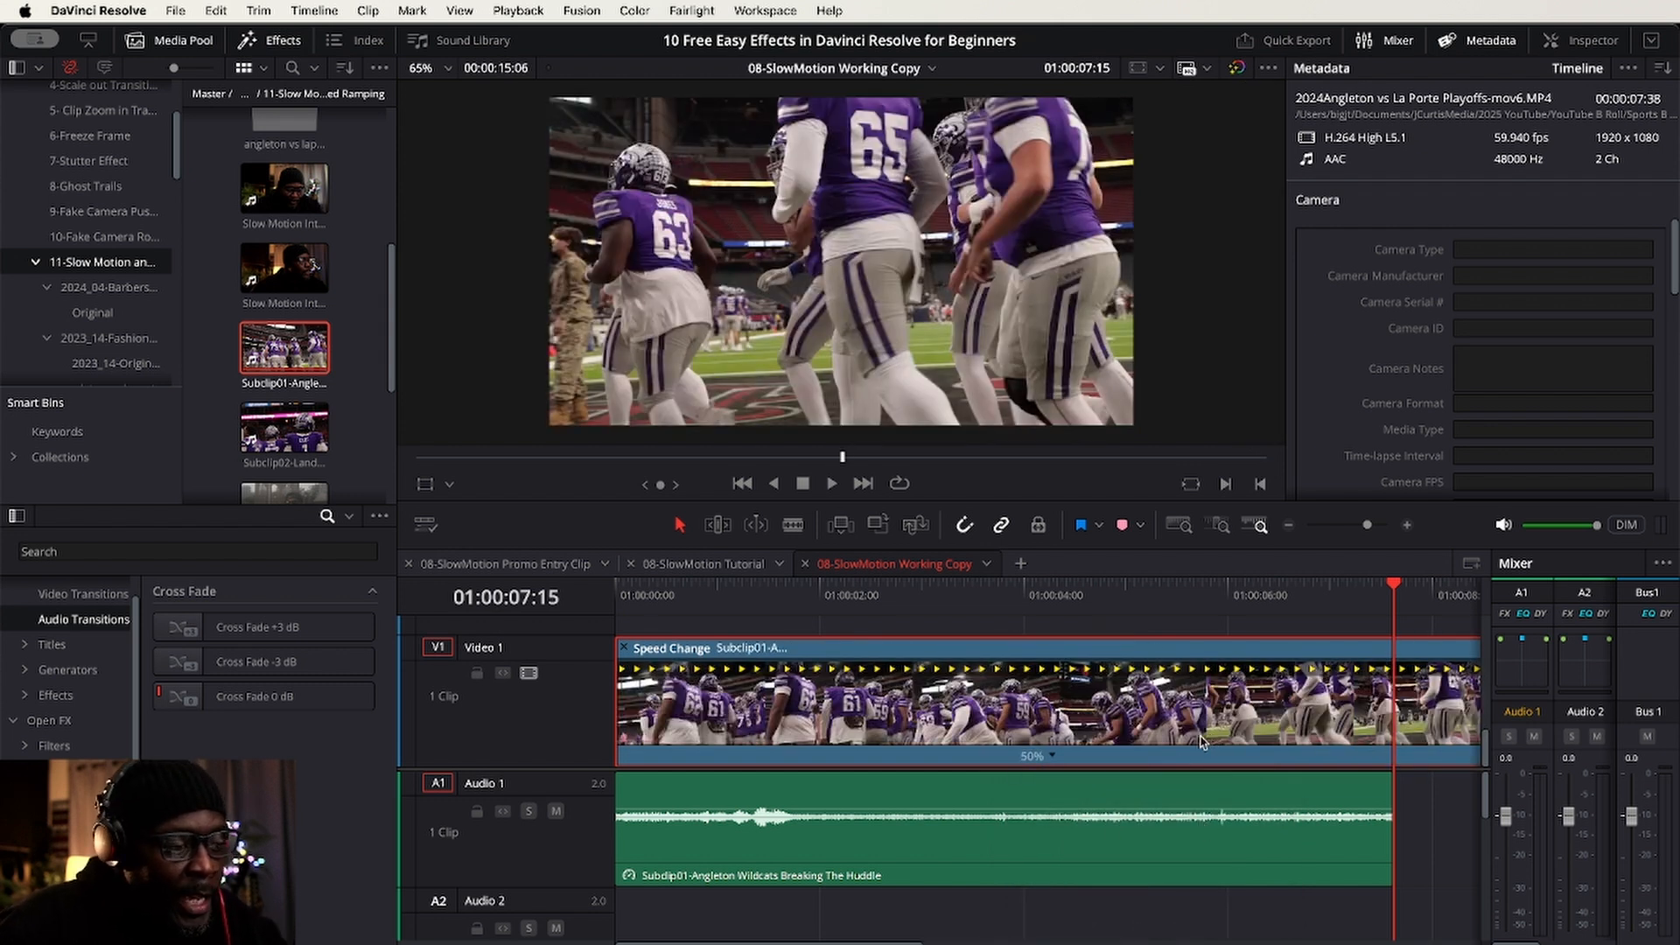
- Extend the end of the retimed video clip on the timeline to slow it to 40%
{"action": "key", "text": "super+minus"}
{"action": "key", "text": "super+minus"}
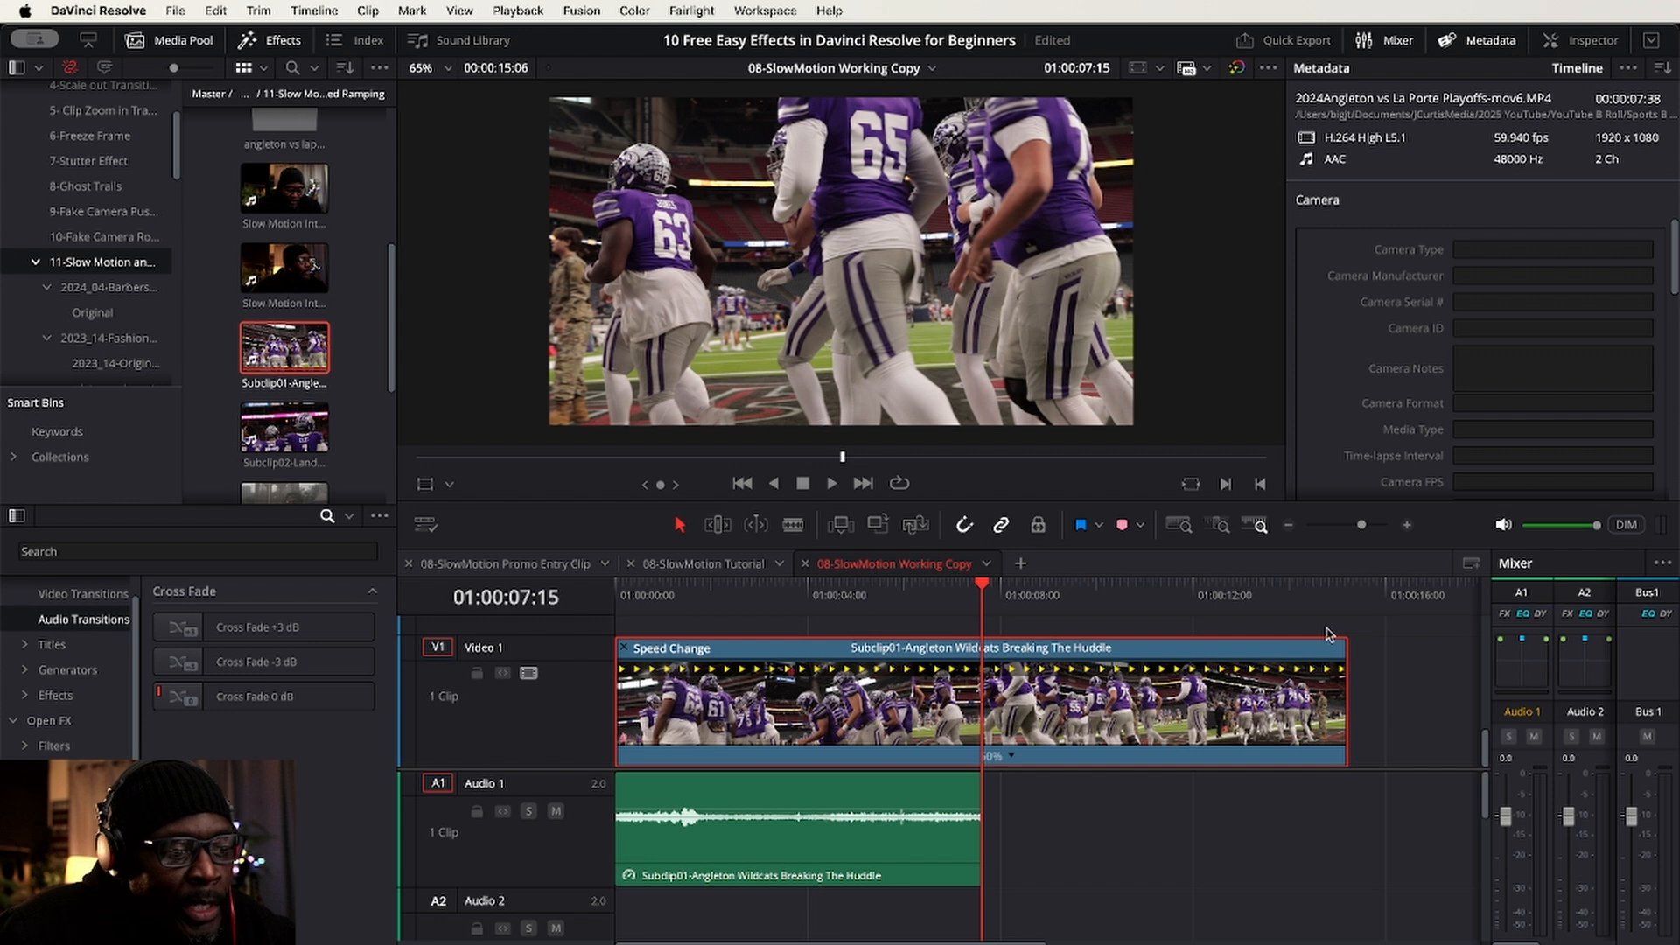
{"action": "left_click", "coordinate": [926, 597]}
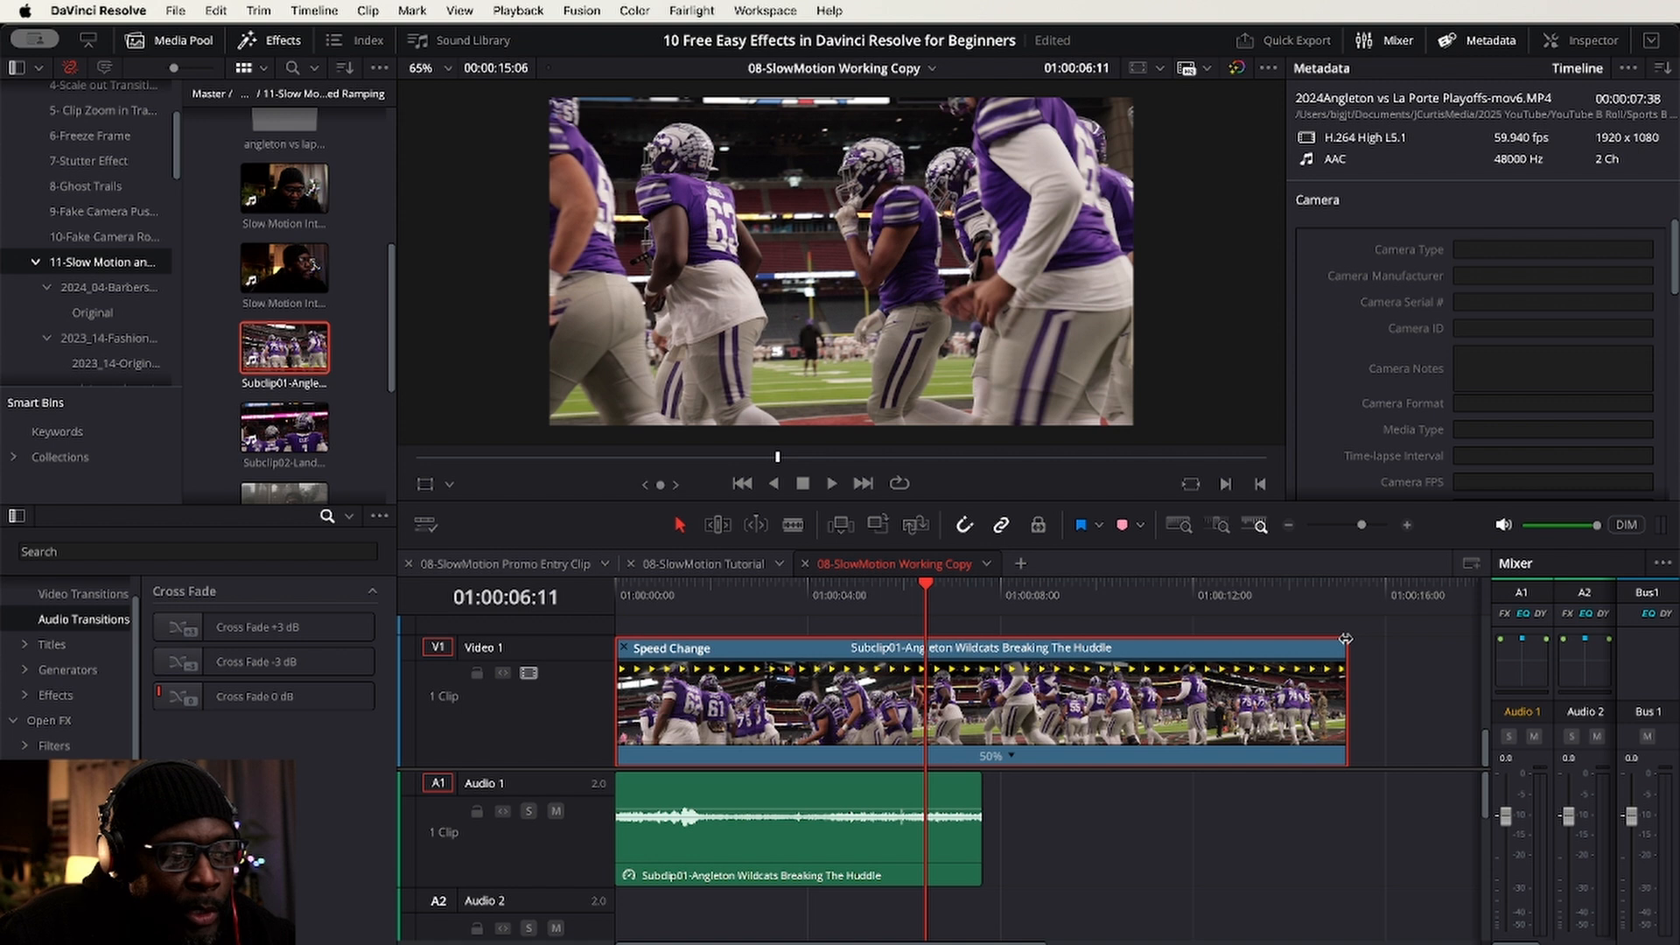
{"action": "left_click_drag", "start_coordinate": [1345, 639], "coordinate": [1527, 642]}
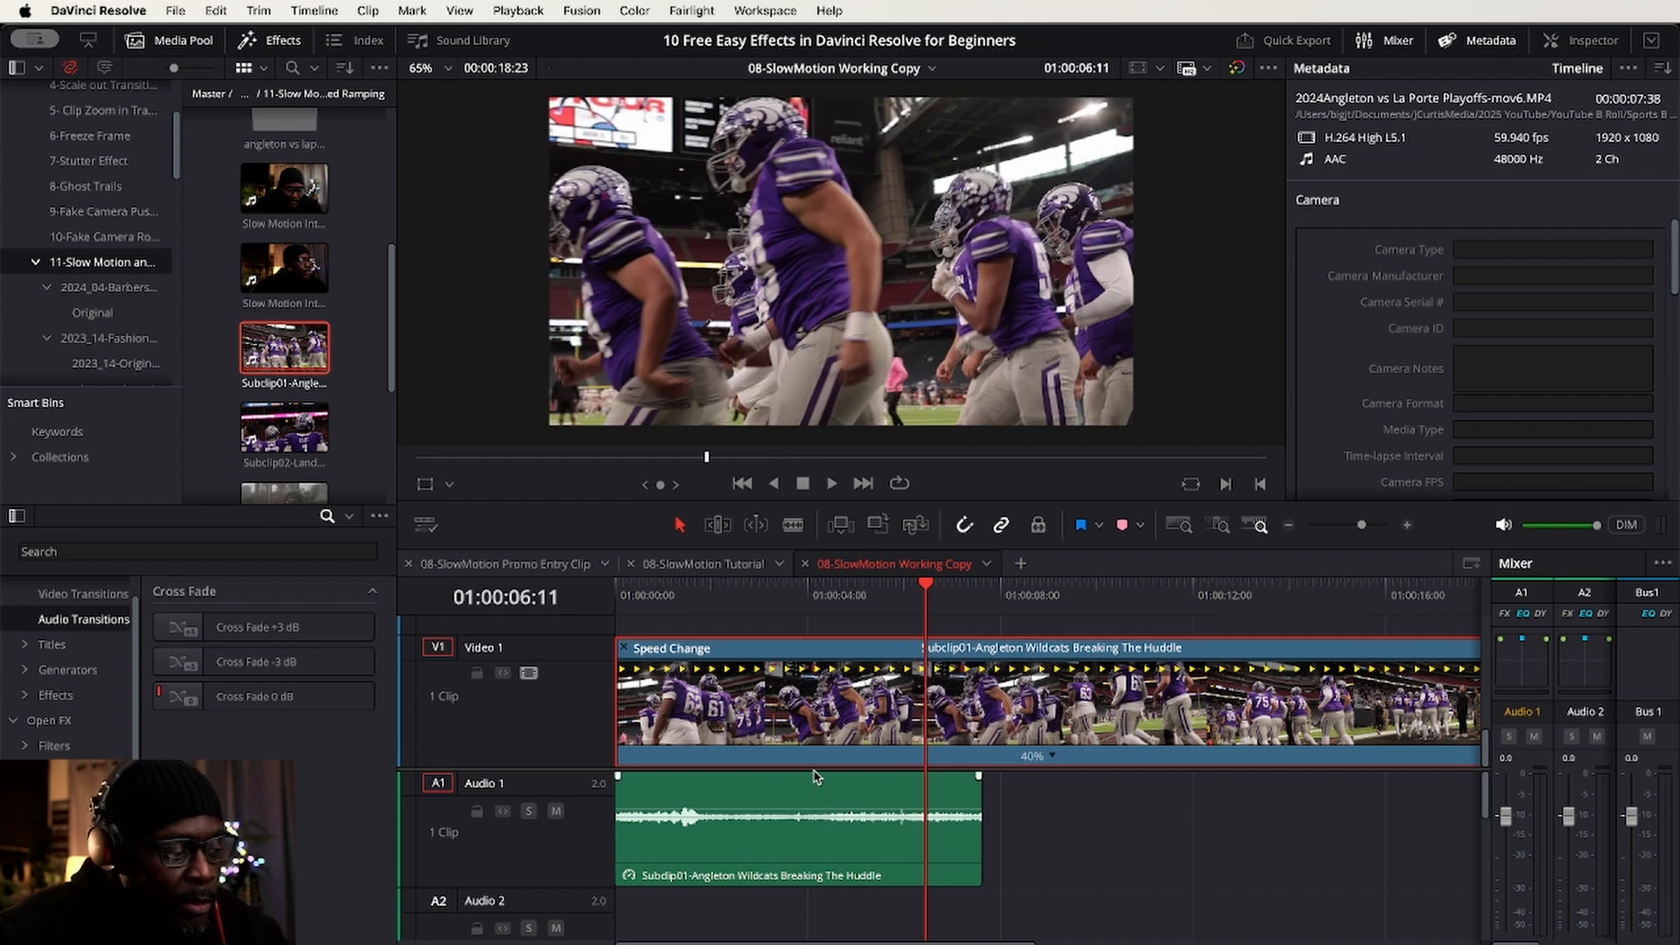
- Reset the video clip's speed to 100% with the Retime Controls
{"action": "key", "text": "super+minus"}
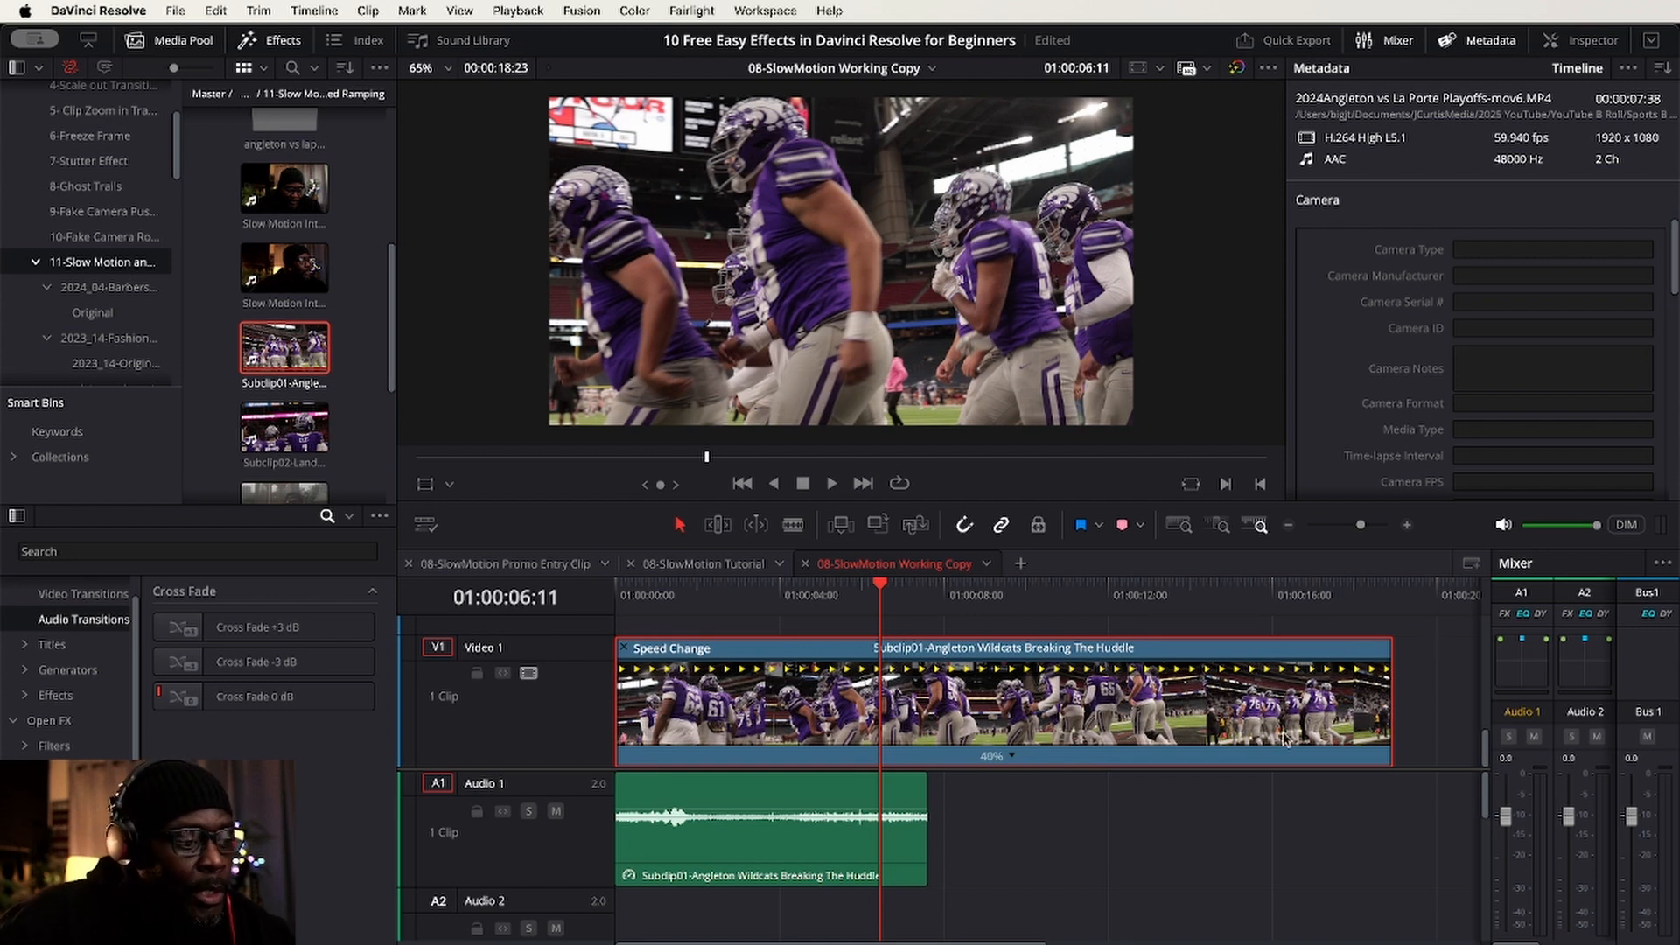
{"action": "left_click", "coordinate": [1013, 758]}
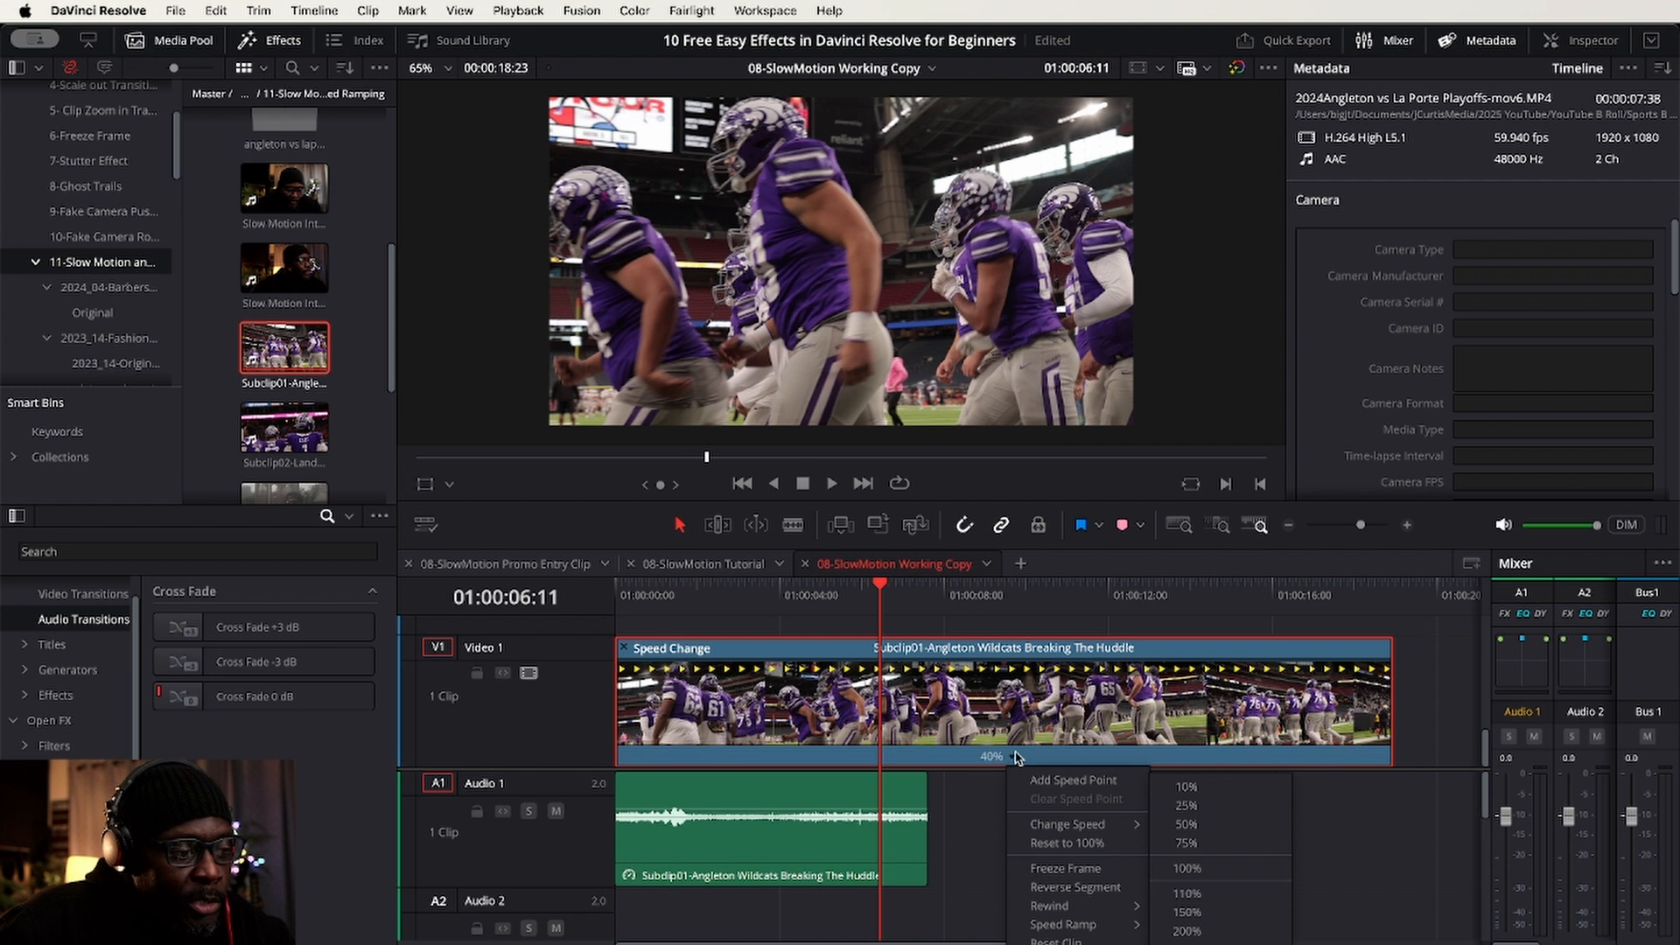
{"action": "left_click", "coordinate": [1013, 757]}
{"action": "left_click", "coordinate": [1013, 758]}
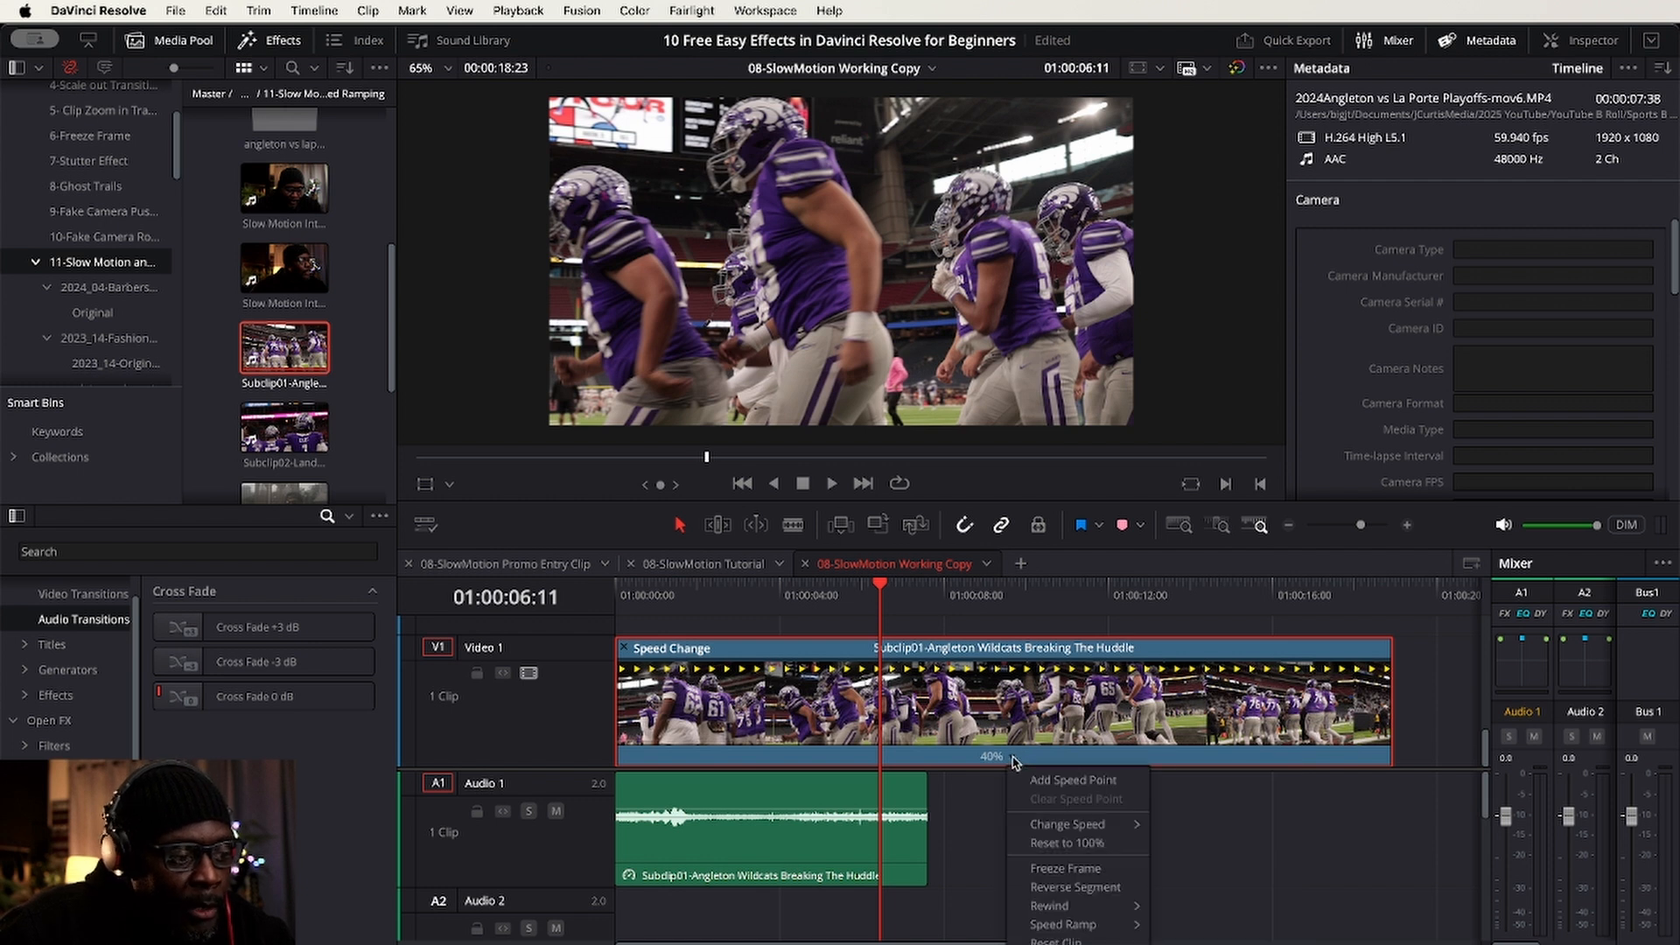
{"action": "left_click", "coordinate": [1062, 842]}
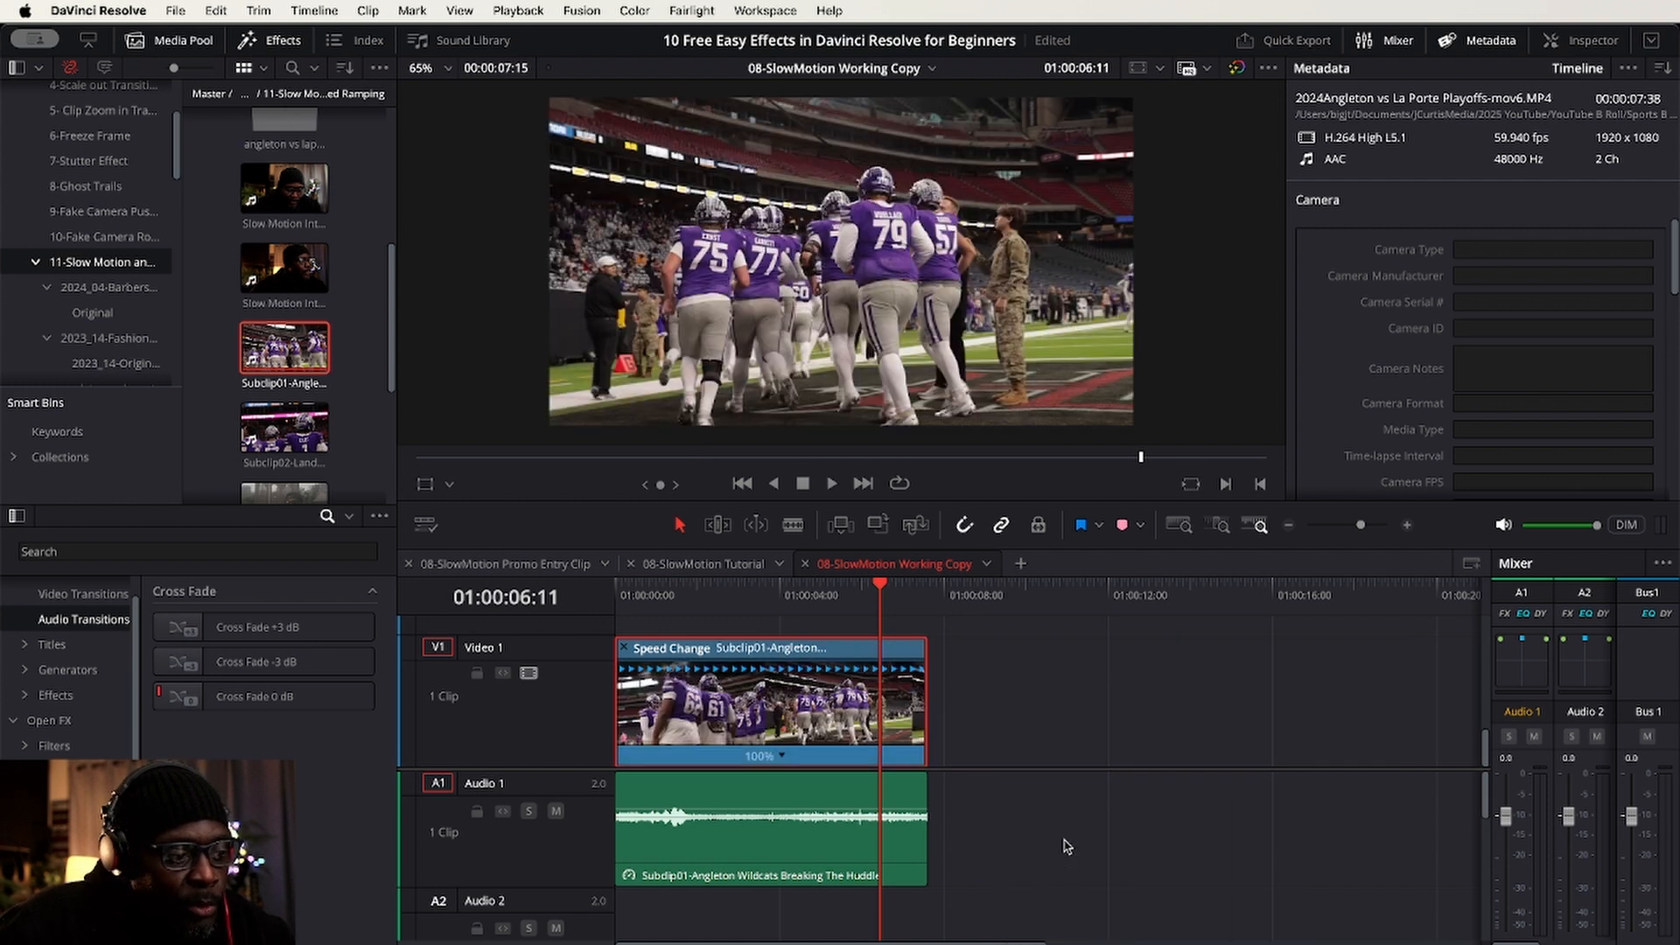
- Play the timeline from the start, pause at 01:00:01:05 and add a speed point to the video clip there
{"action": "left_click_drag", "start_coordinate": [705, 595], "coordinate": [560, 591]}
{"action": "key", "text": "space"}
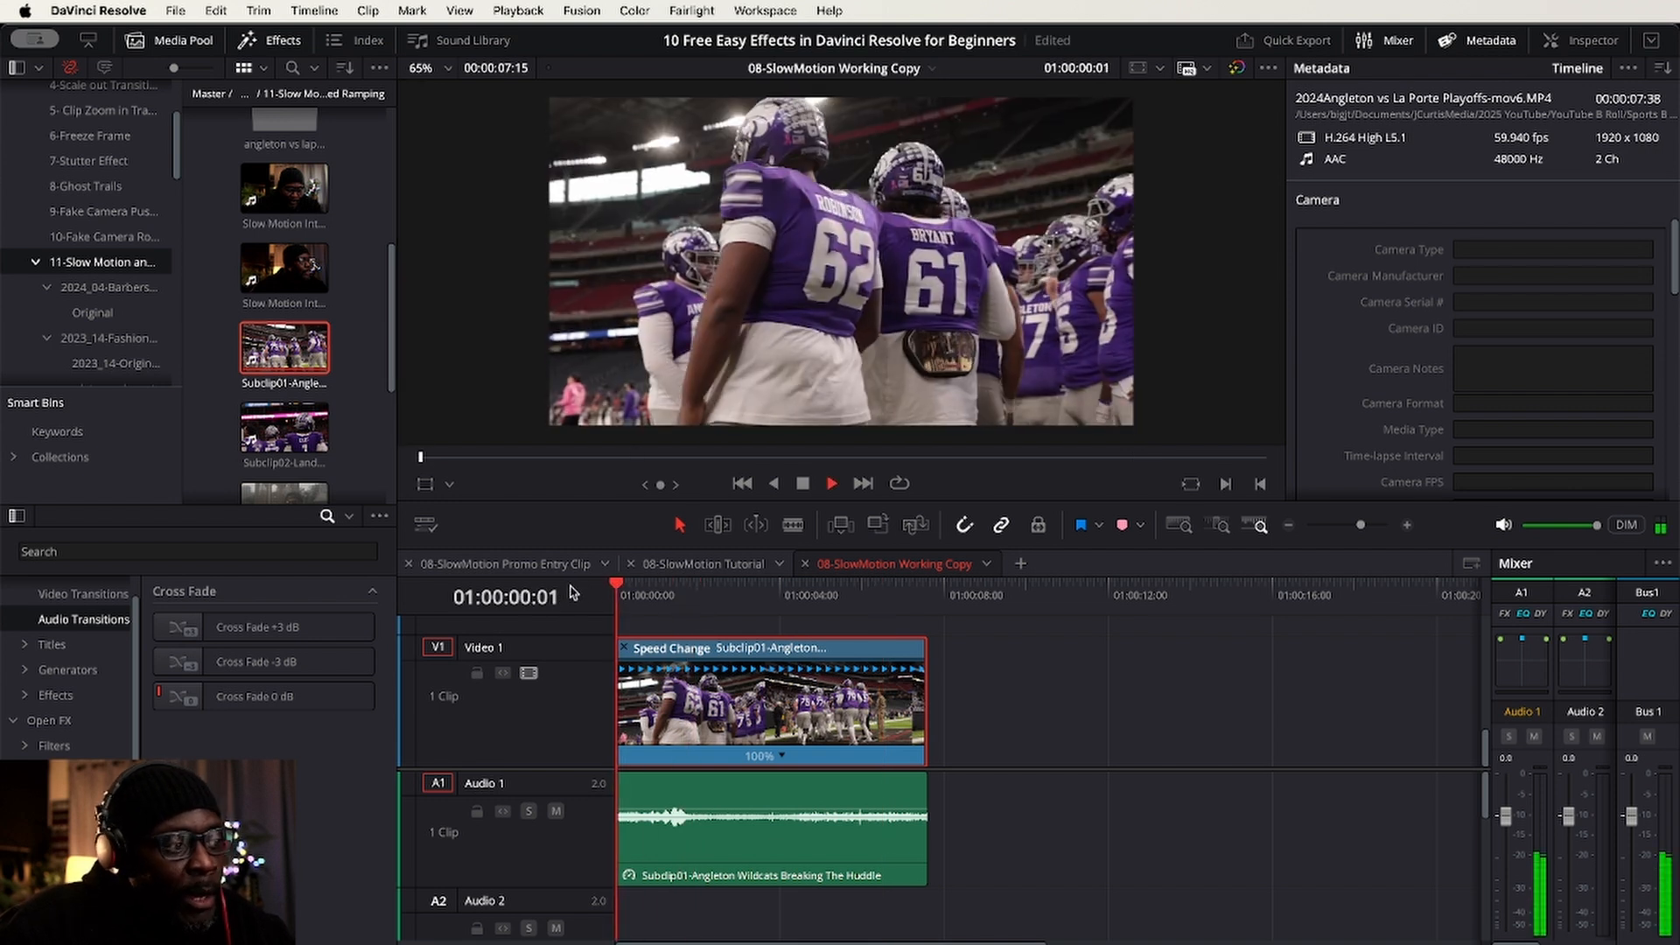
{"action": "key", "text": "space"}
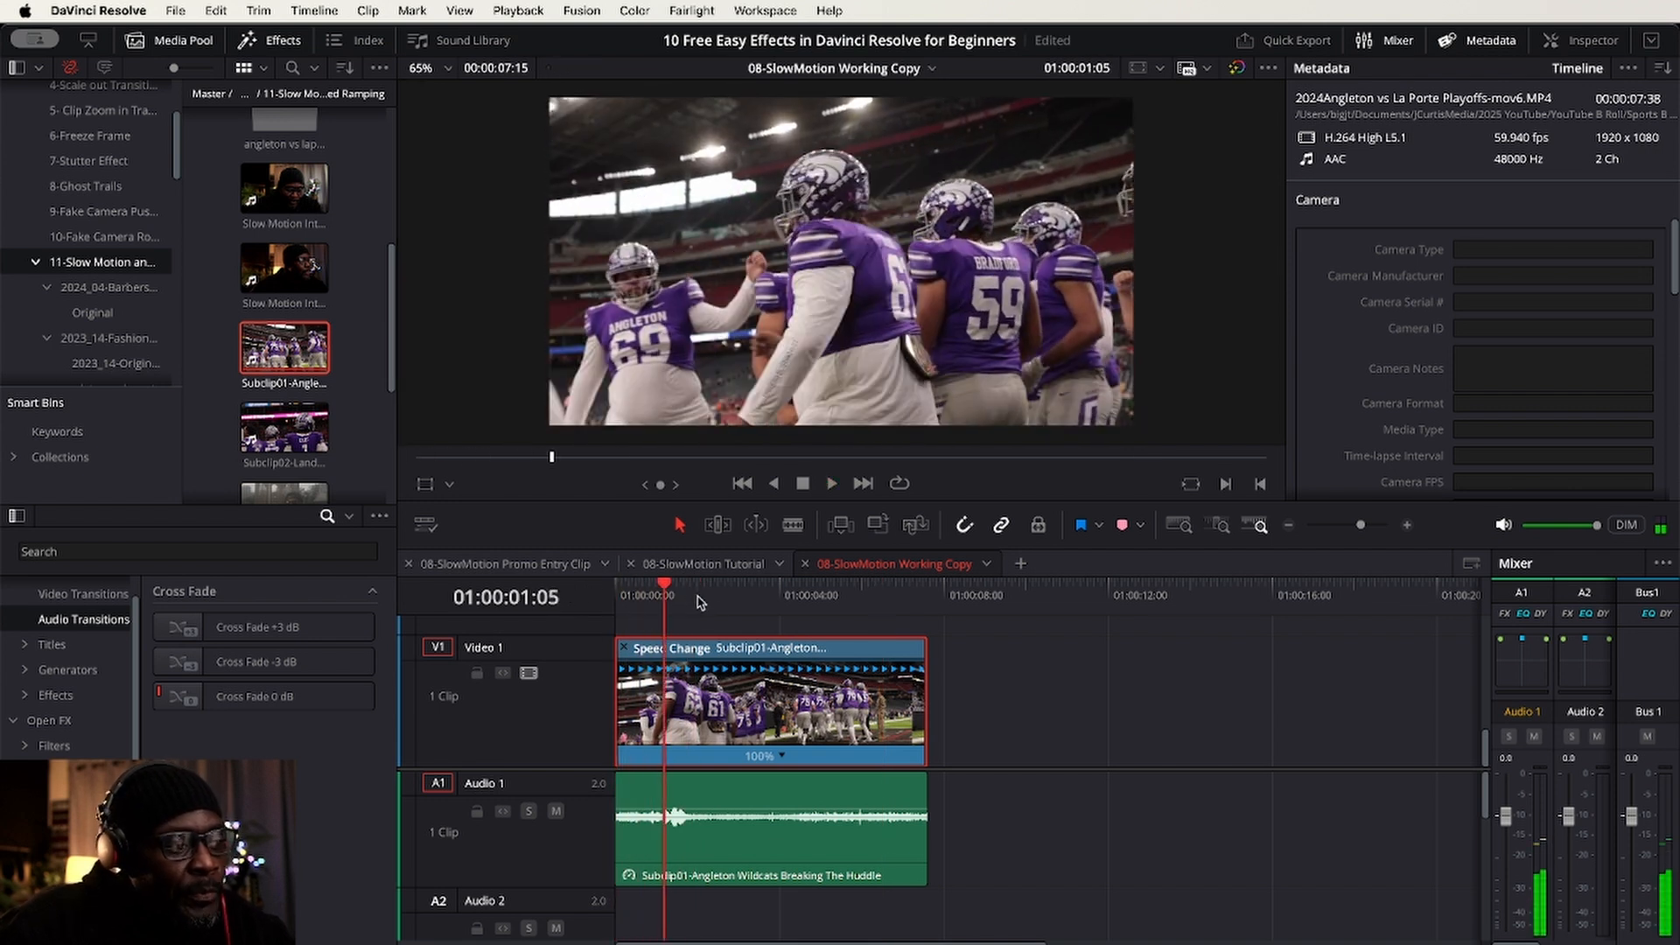
{"action": "right_click", "coordinate": [784, 760]}
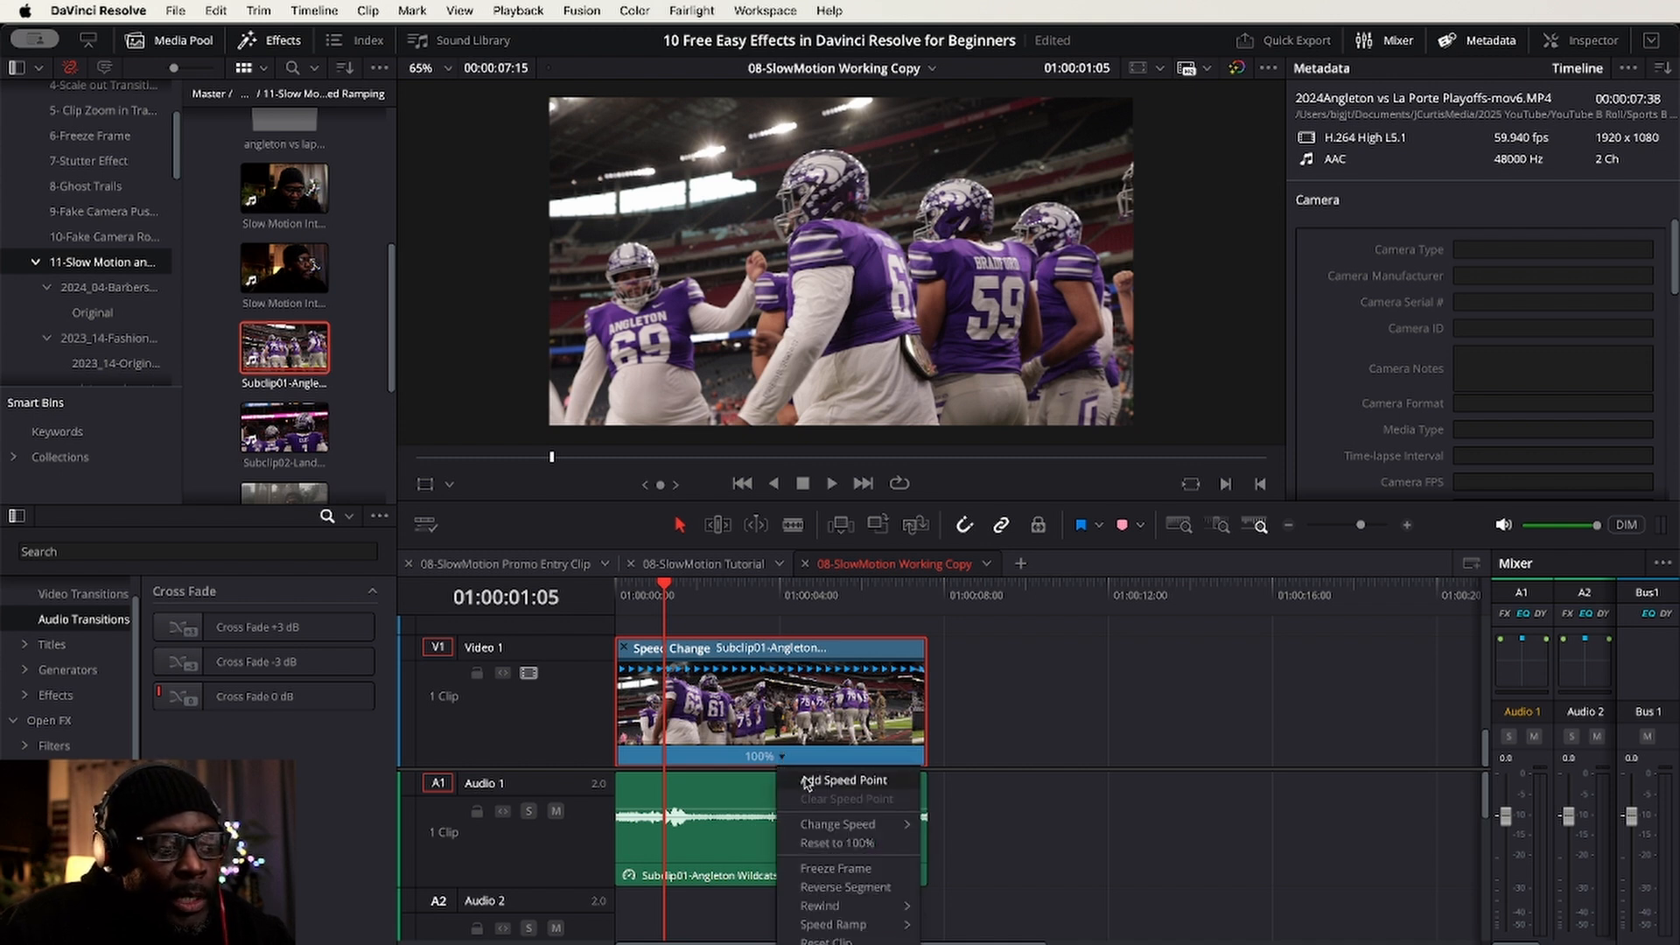
{"action": "left_click", "coordinate": [806, 782]}
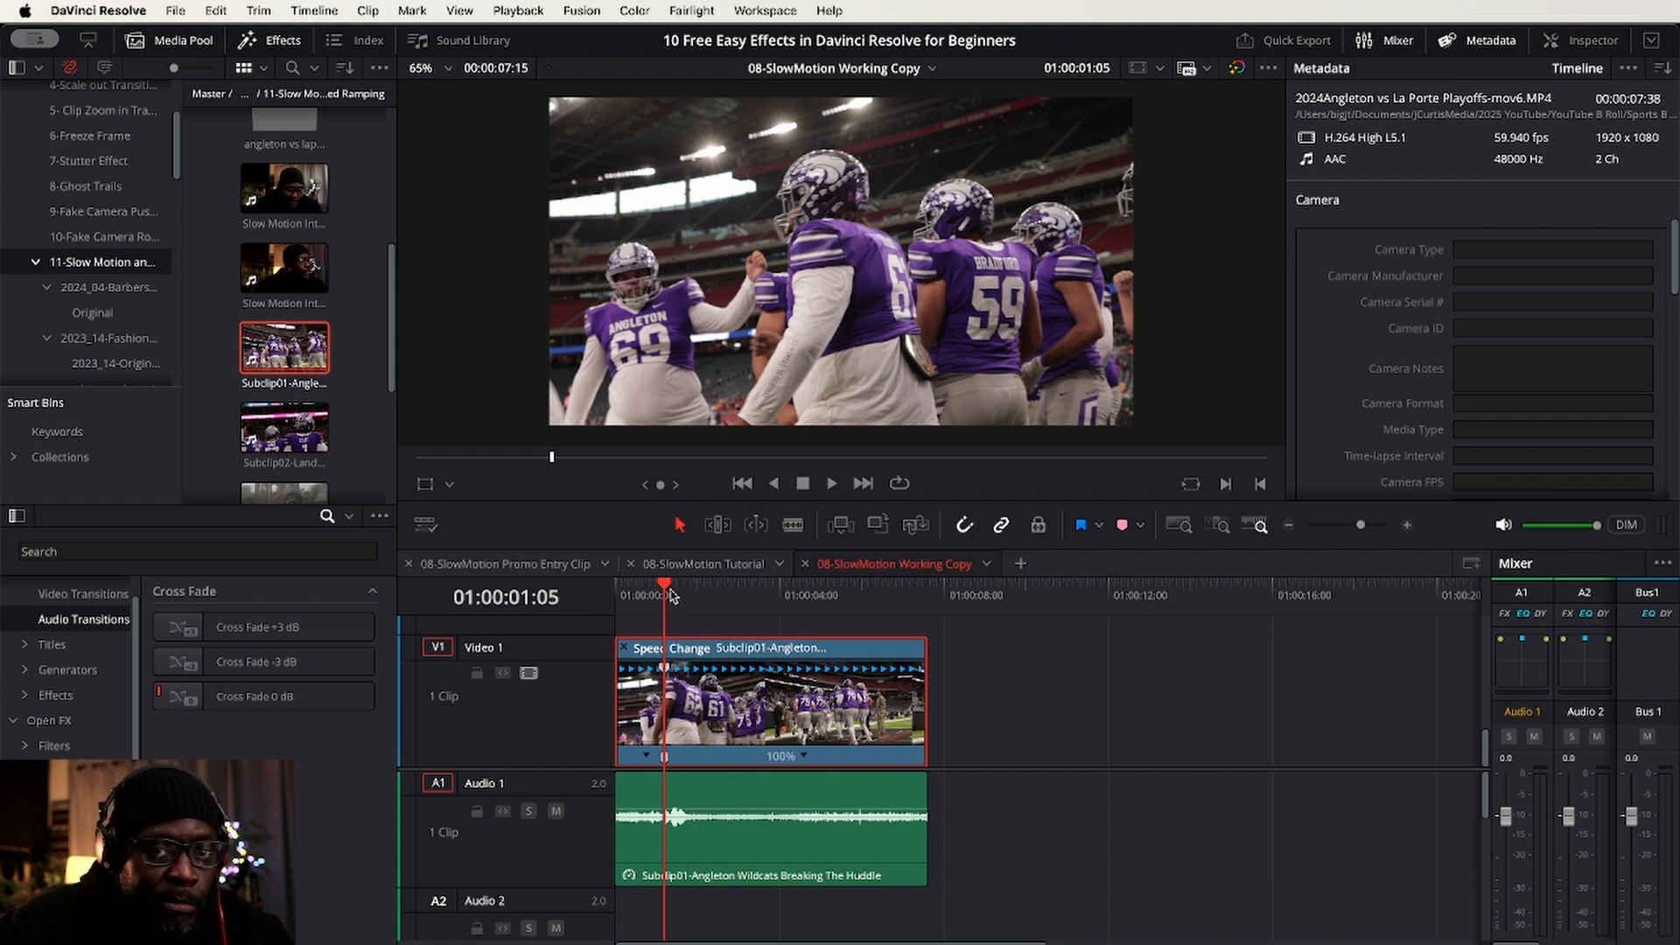
- Continue playback to 01:00:04:16 and add a second speed point to the video clip there
{"action": "key", "text": "space"}
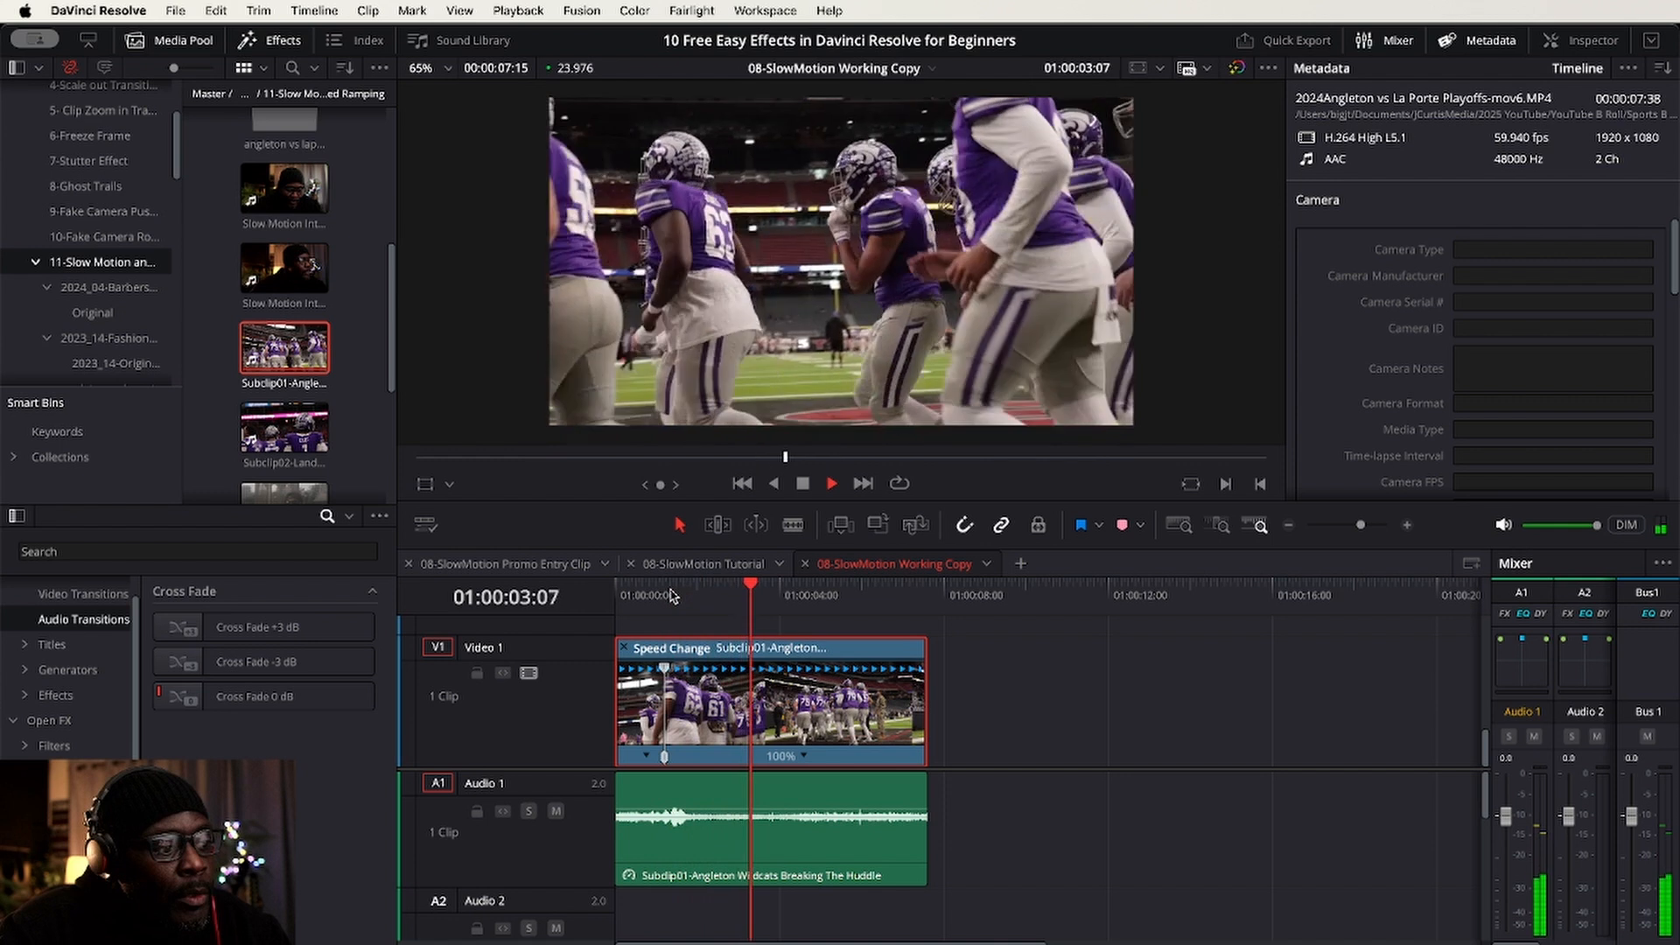
{"action": "key", "text": "space"}
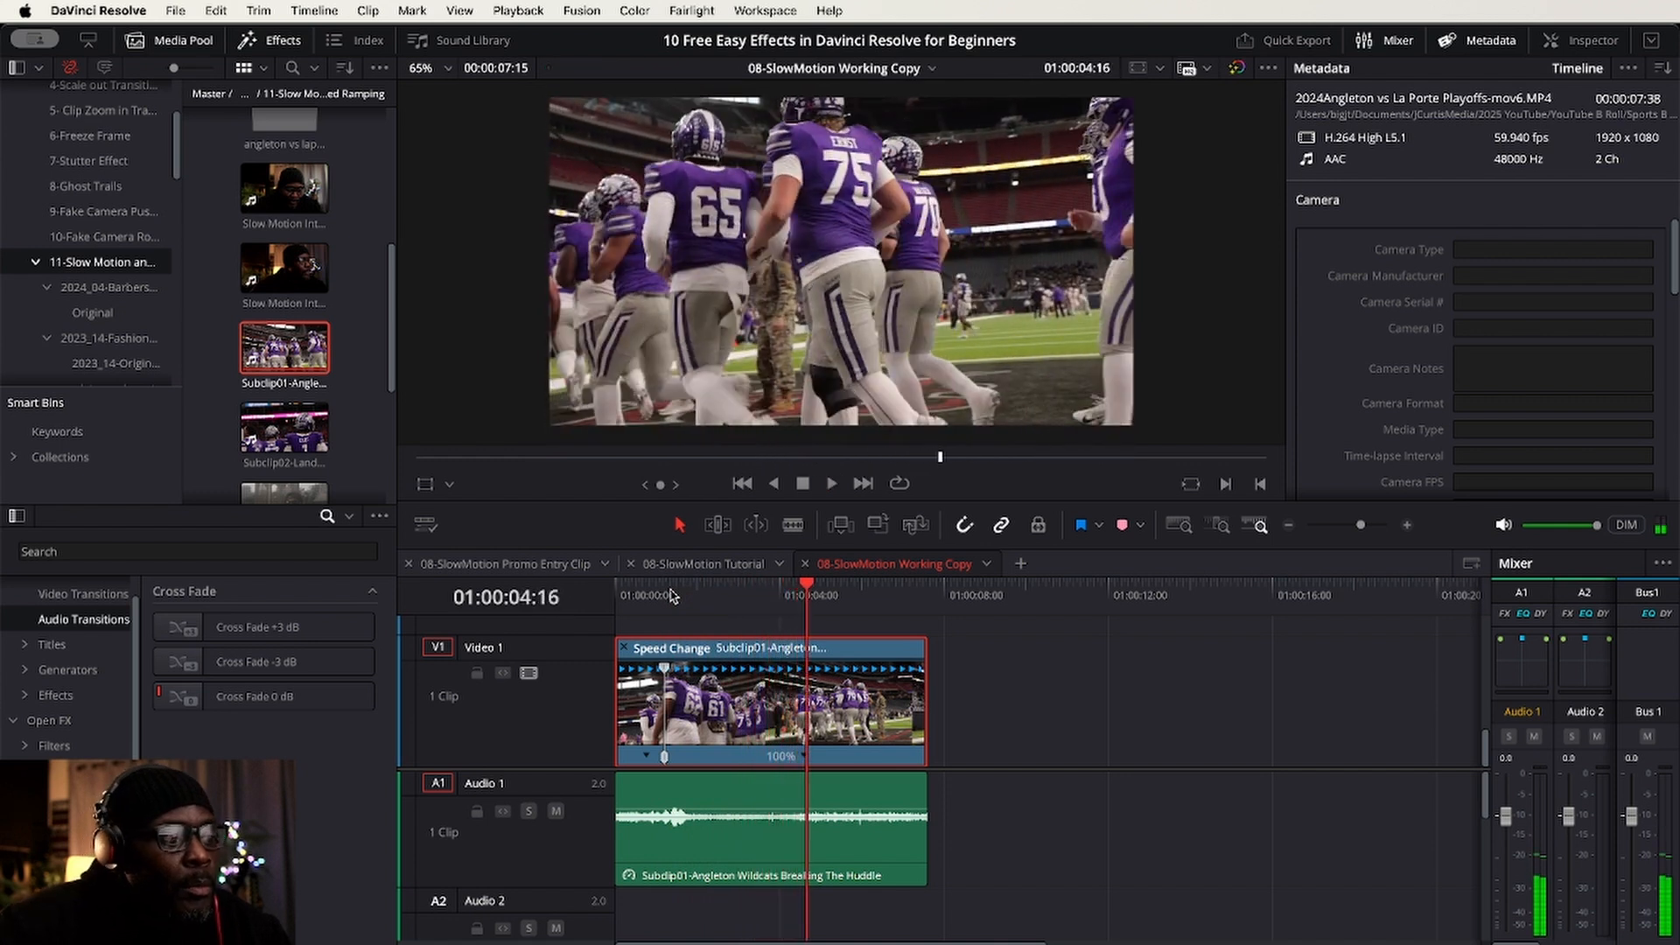
{"action": "left_click", "coordinate": [803, 757]}
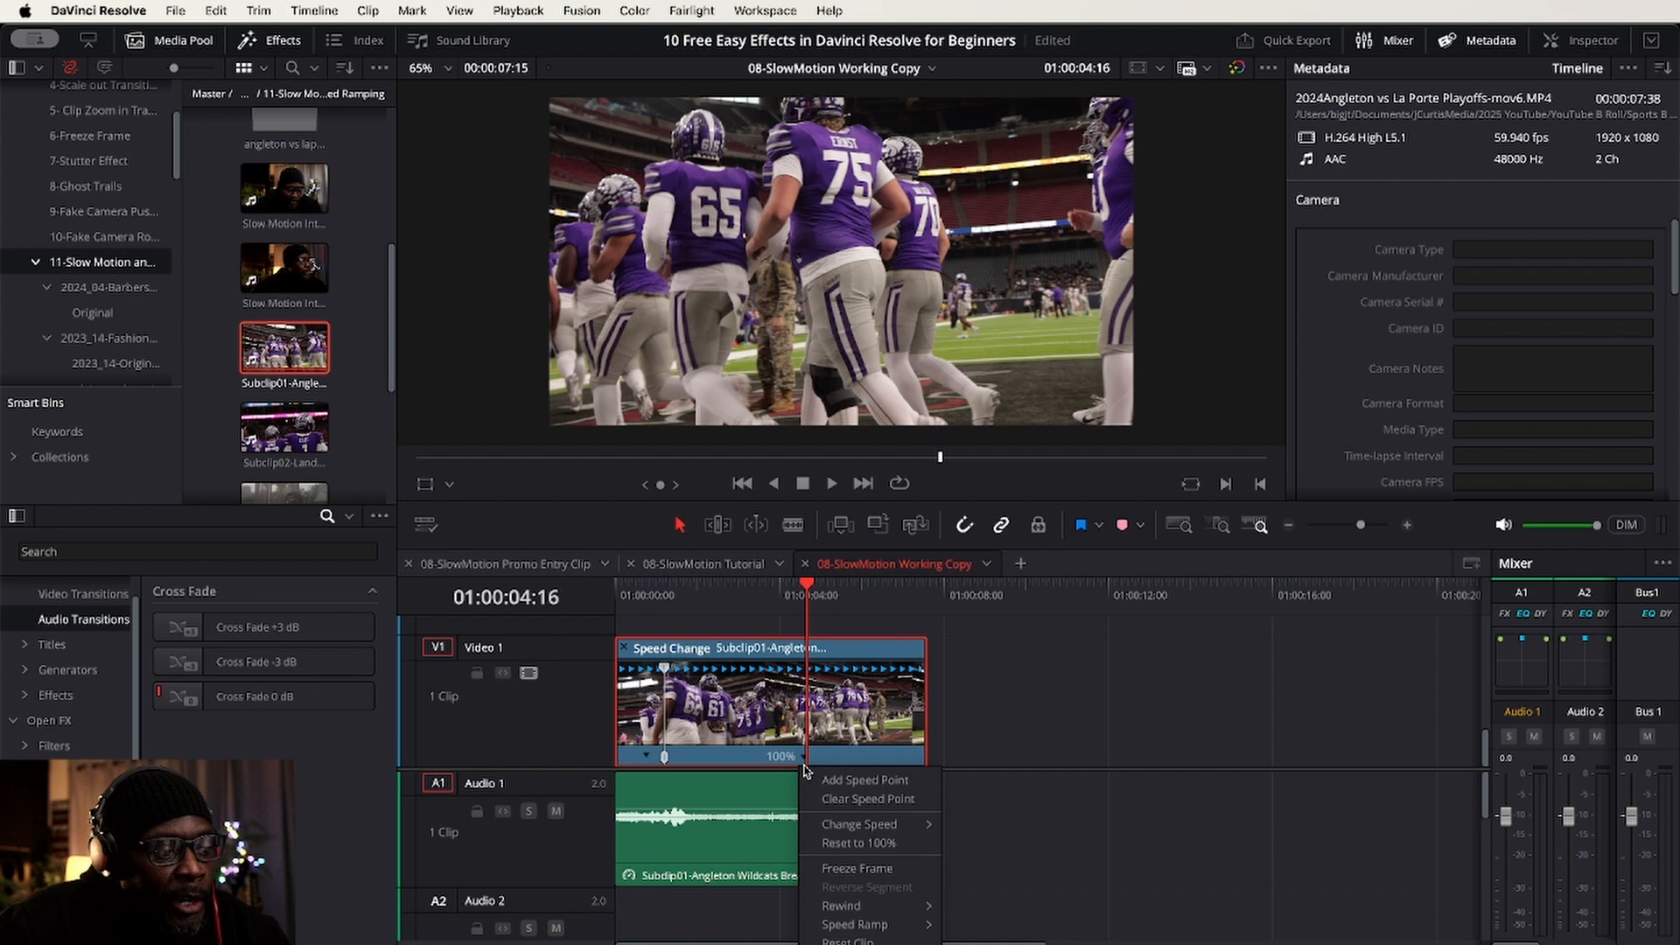
{"action": "left_click", "coordinate": [830, 781]}
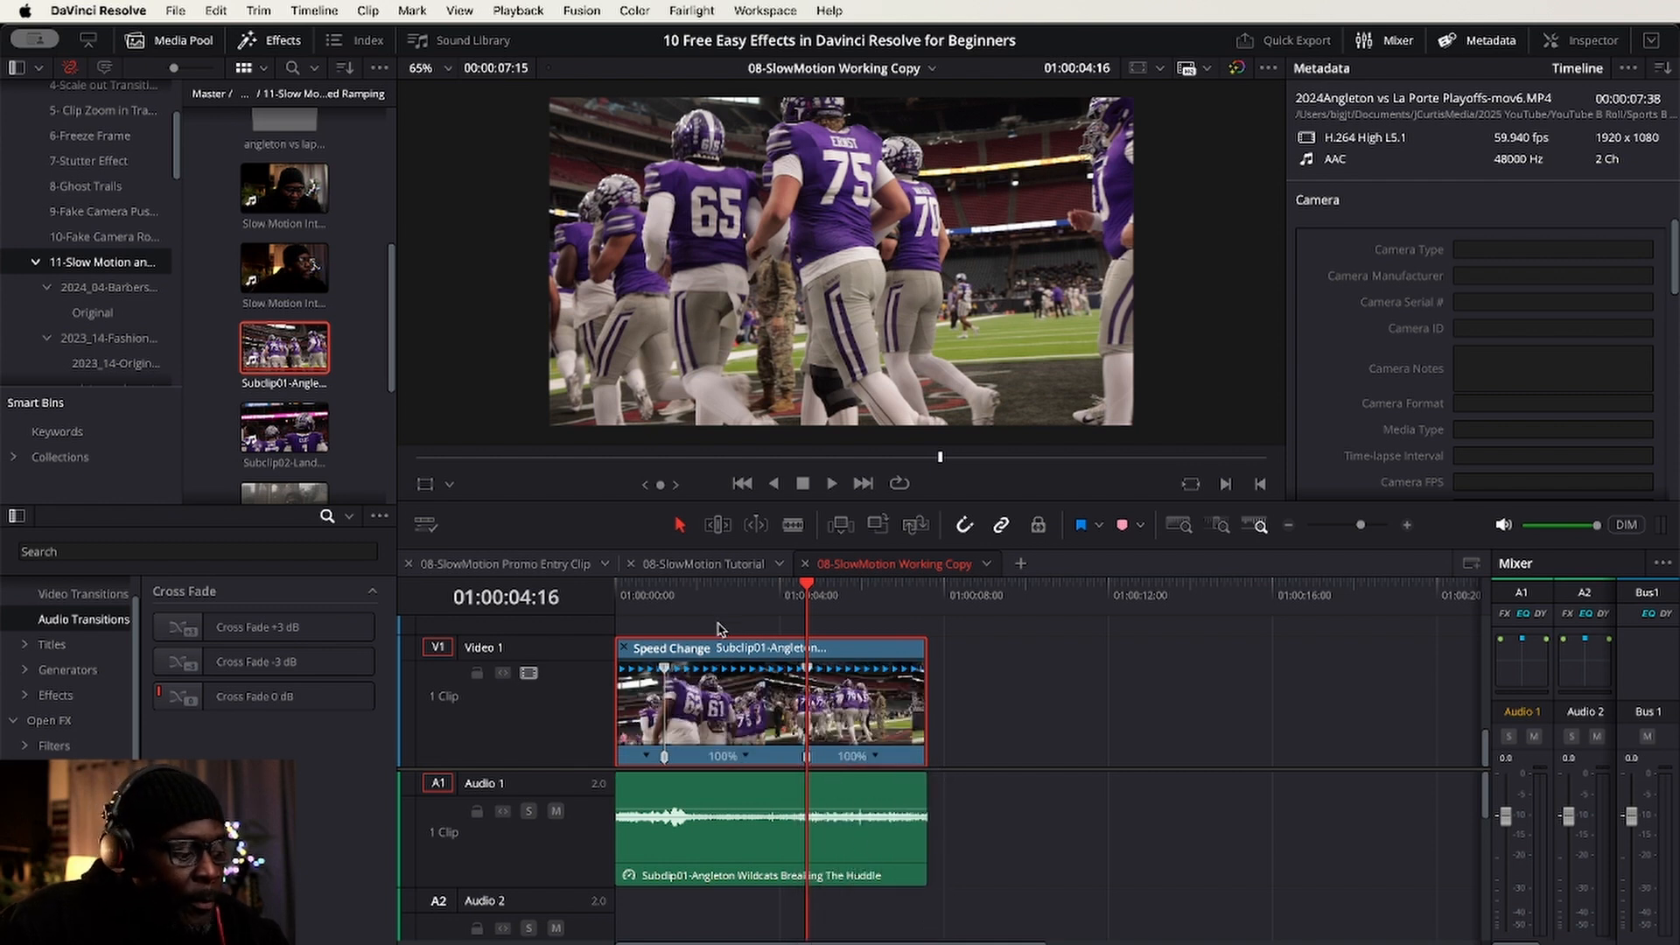
- Set the speed of the video clip's middle segment, between the two speed points, to 50%
{"action": "key", "text": "super+equal"}
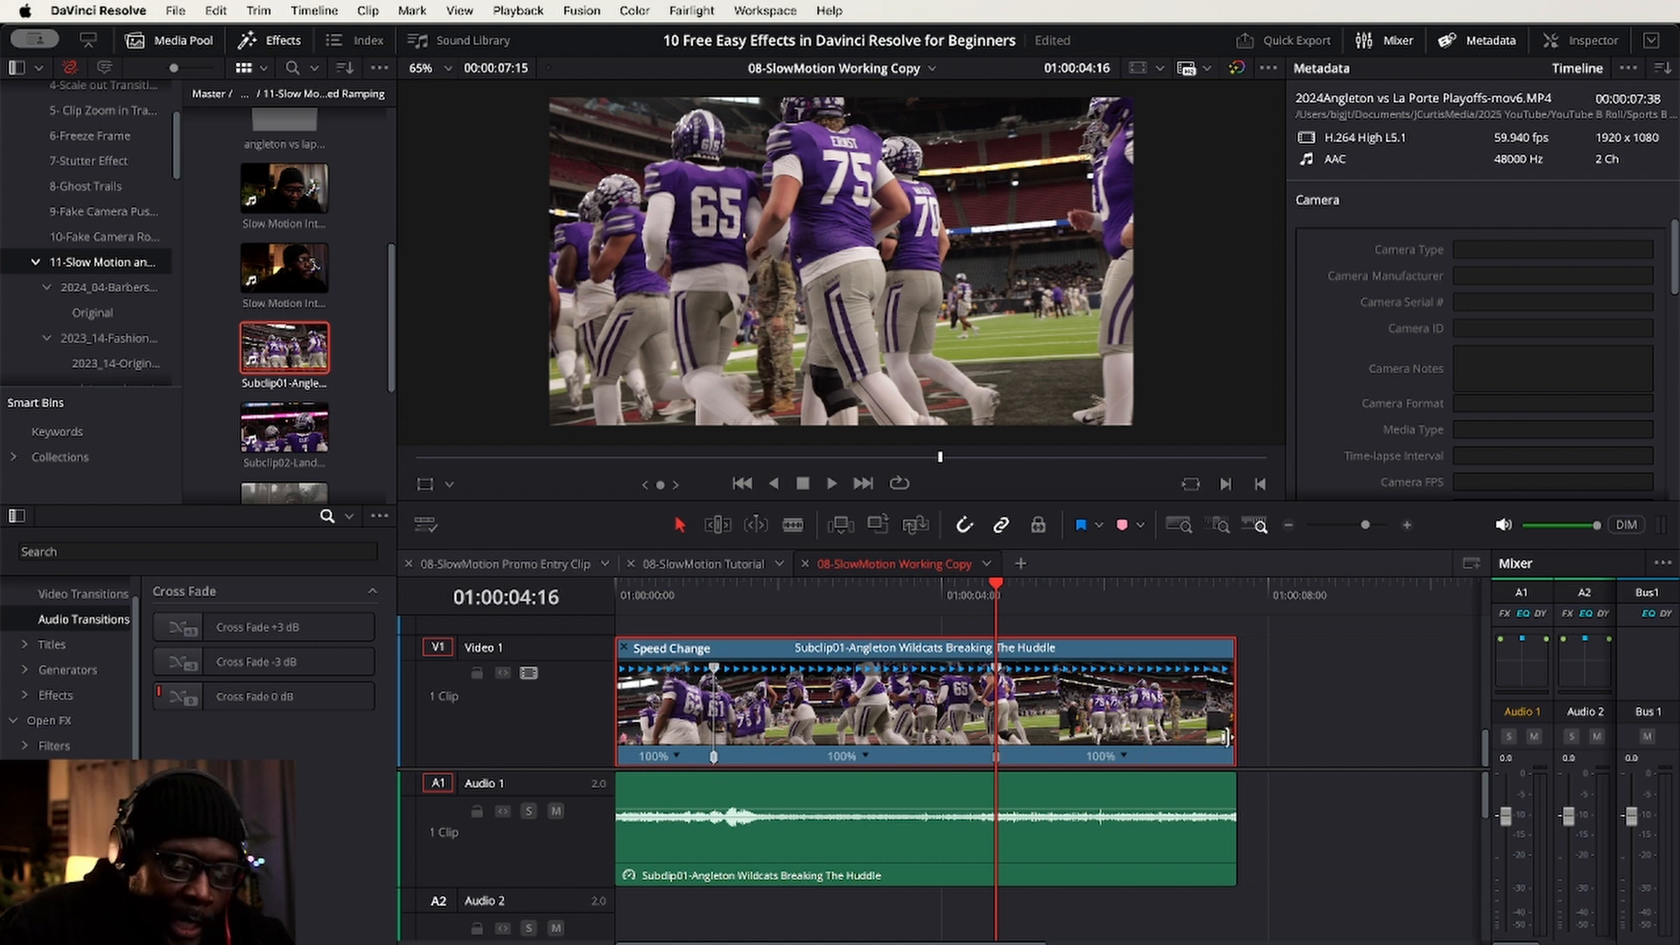
{"action": "left_click", "coordinate": [866, 757]}
{"action": "mouse_move", "coordinate": [931, 825]}
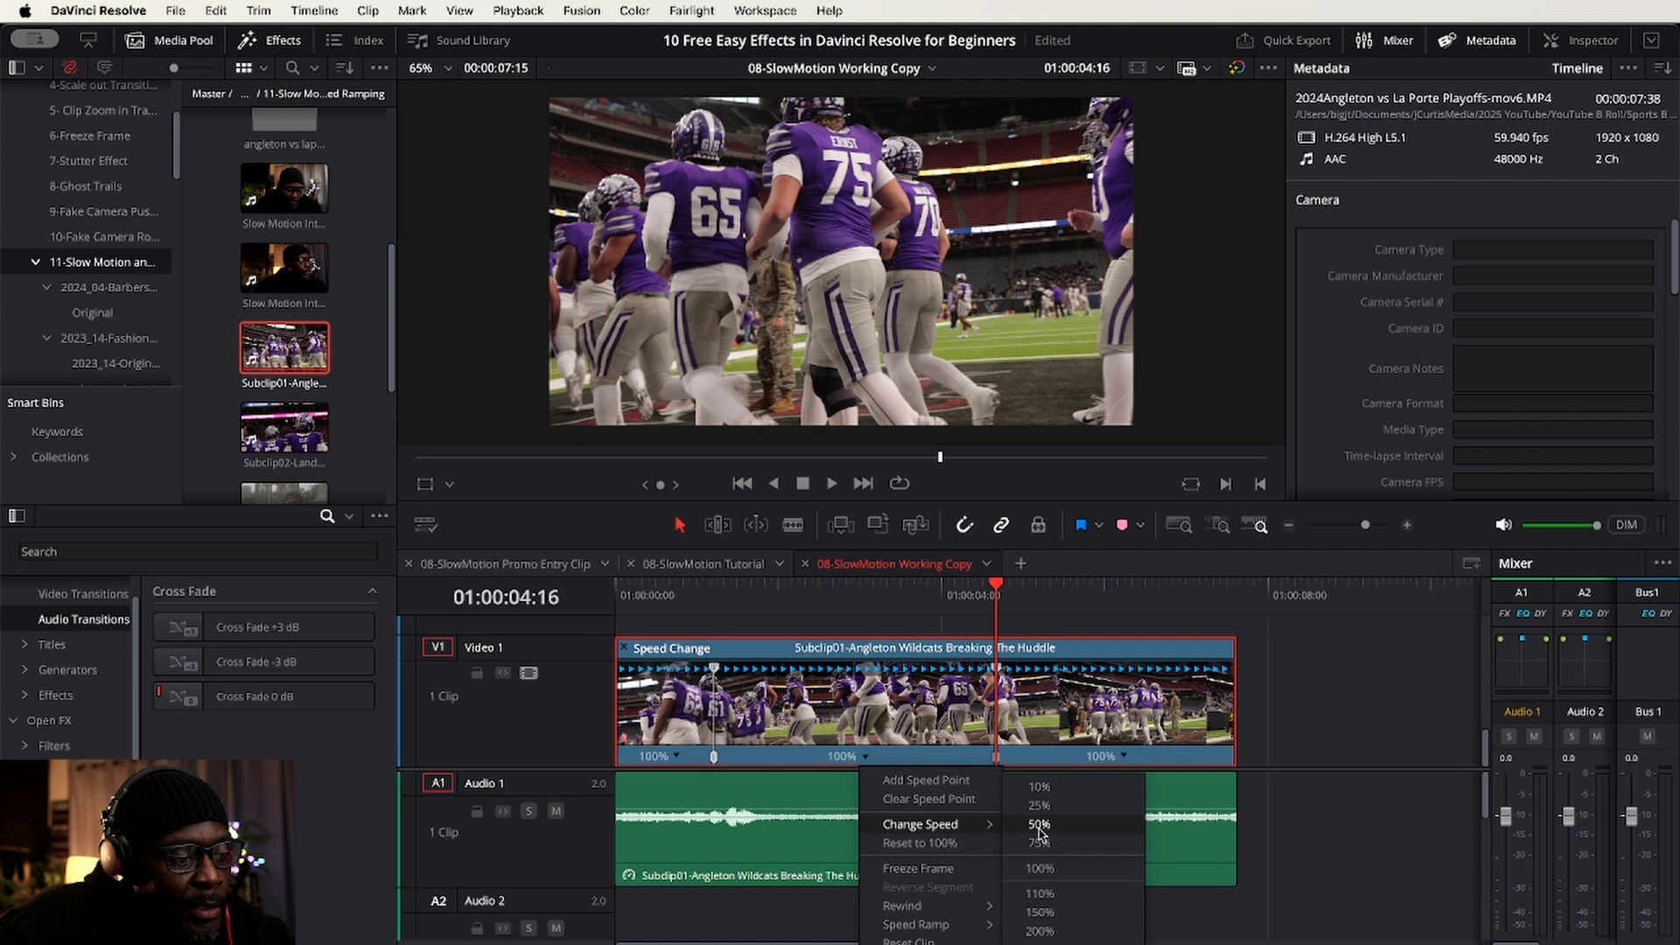
{"action": "left_click", "coordinate": [1066, 832]}
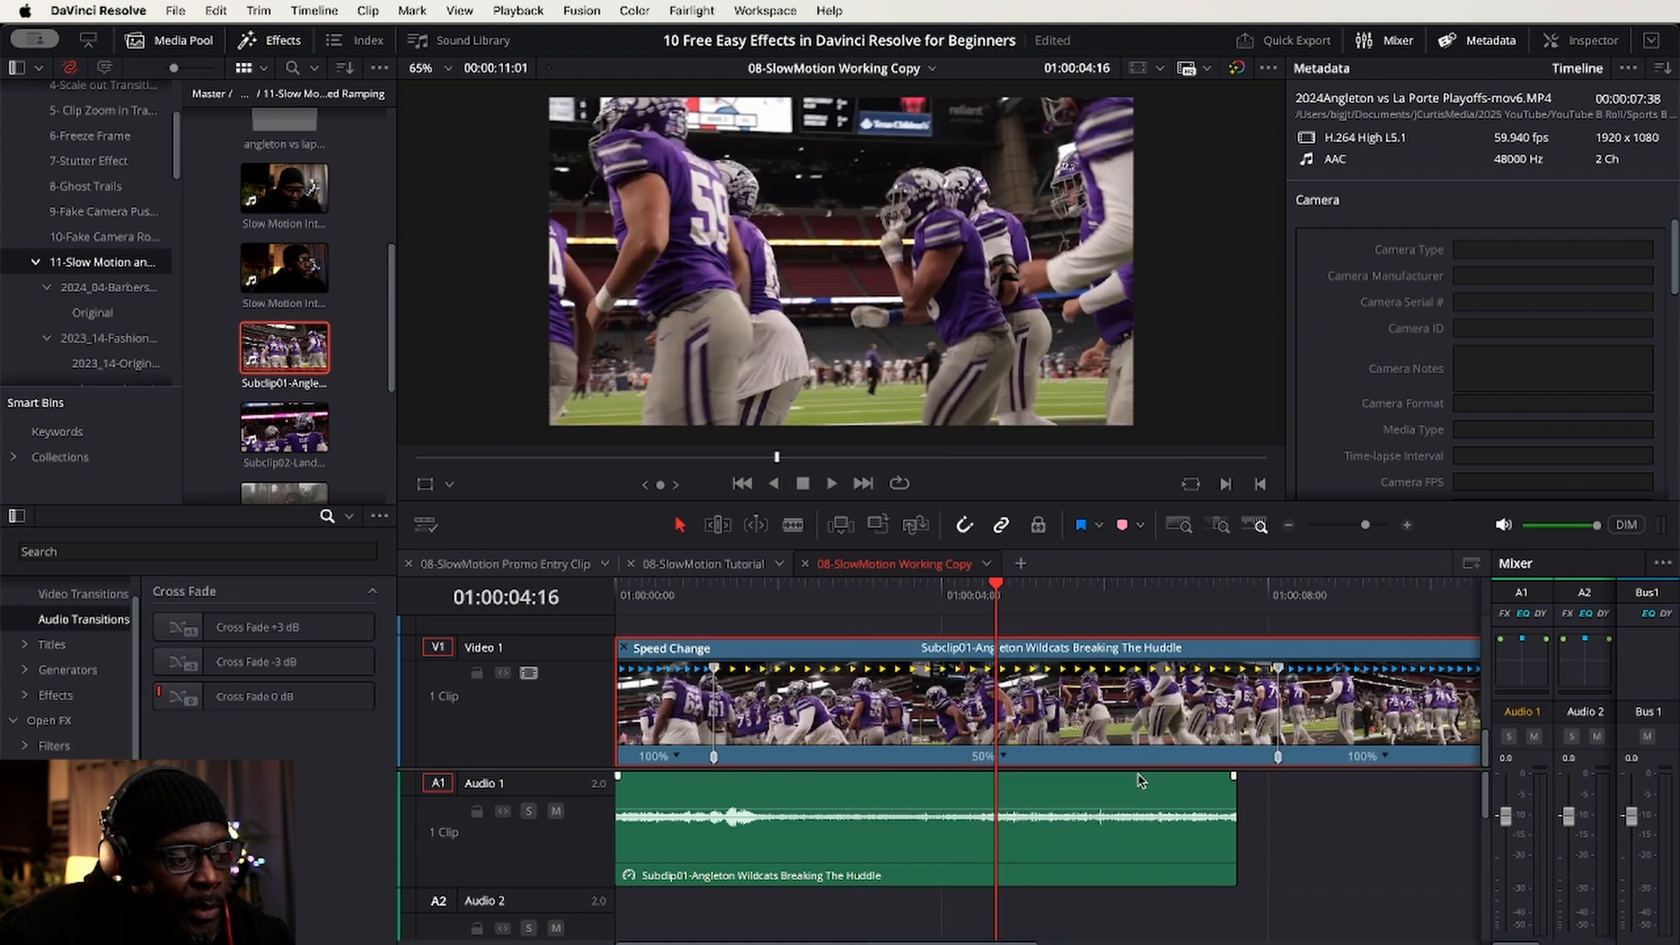
- Delete the separate audio clip on Audio 1 and fit the whole remaining video clip in the timeline
{"action": "left_click", "coordinate": [1107, 846]}
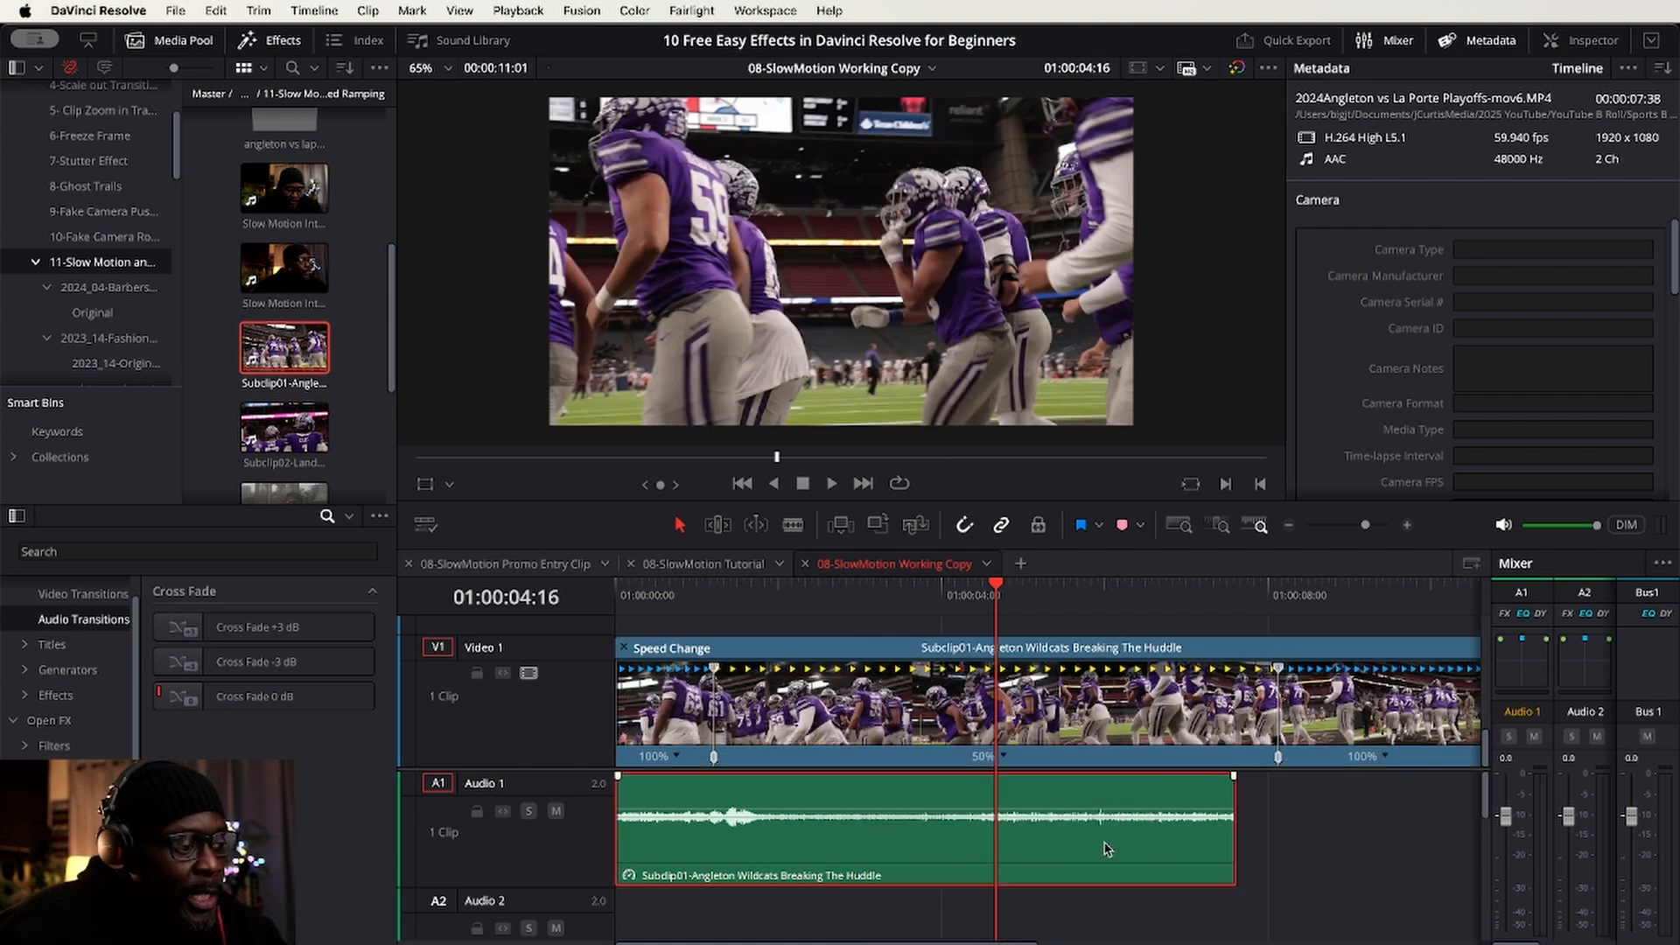
{"action": "key", "text": "Delete"}
{"action": "key", "text": "shift+z"}
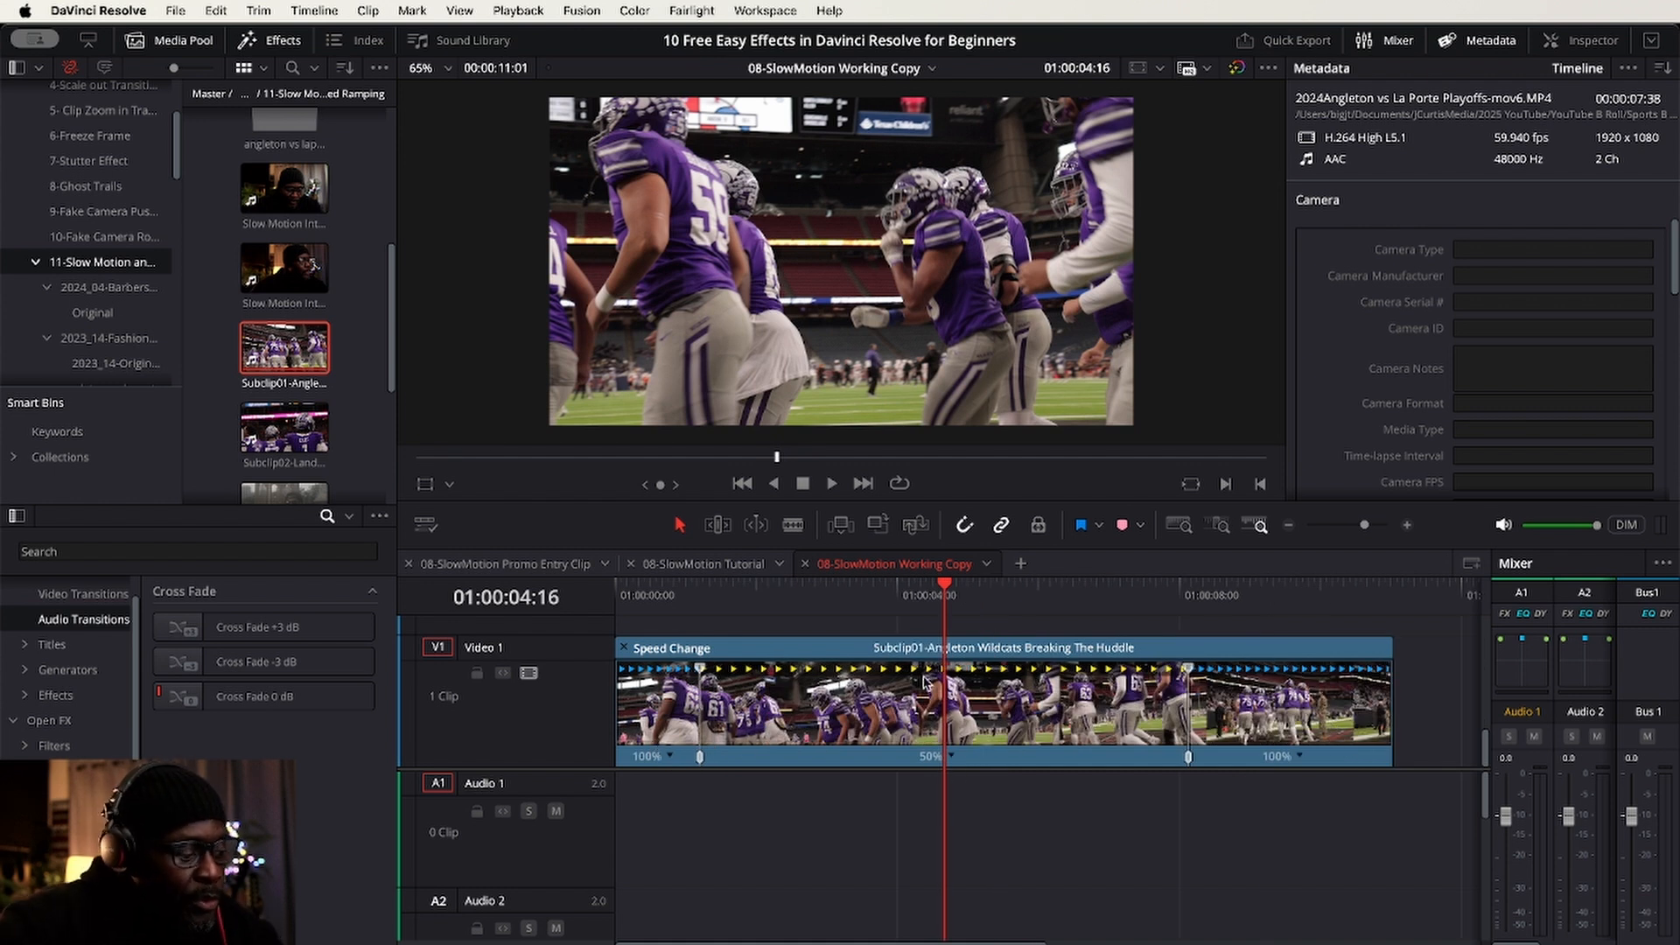
- Play the retimed clip from the start, then replay the change from 100% to 50% around the first speed point
{"action": "key", "text": "Home"}
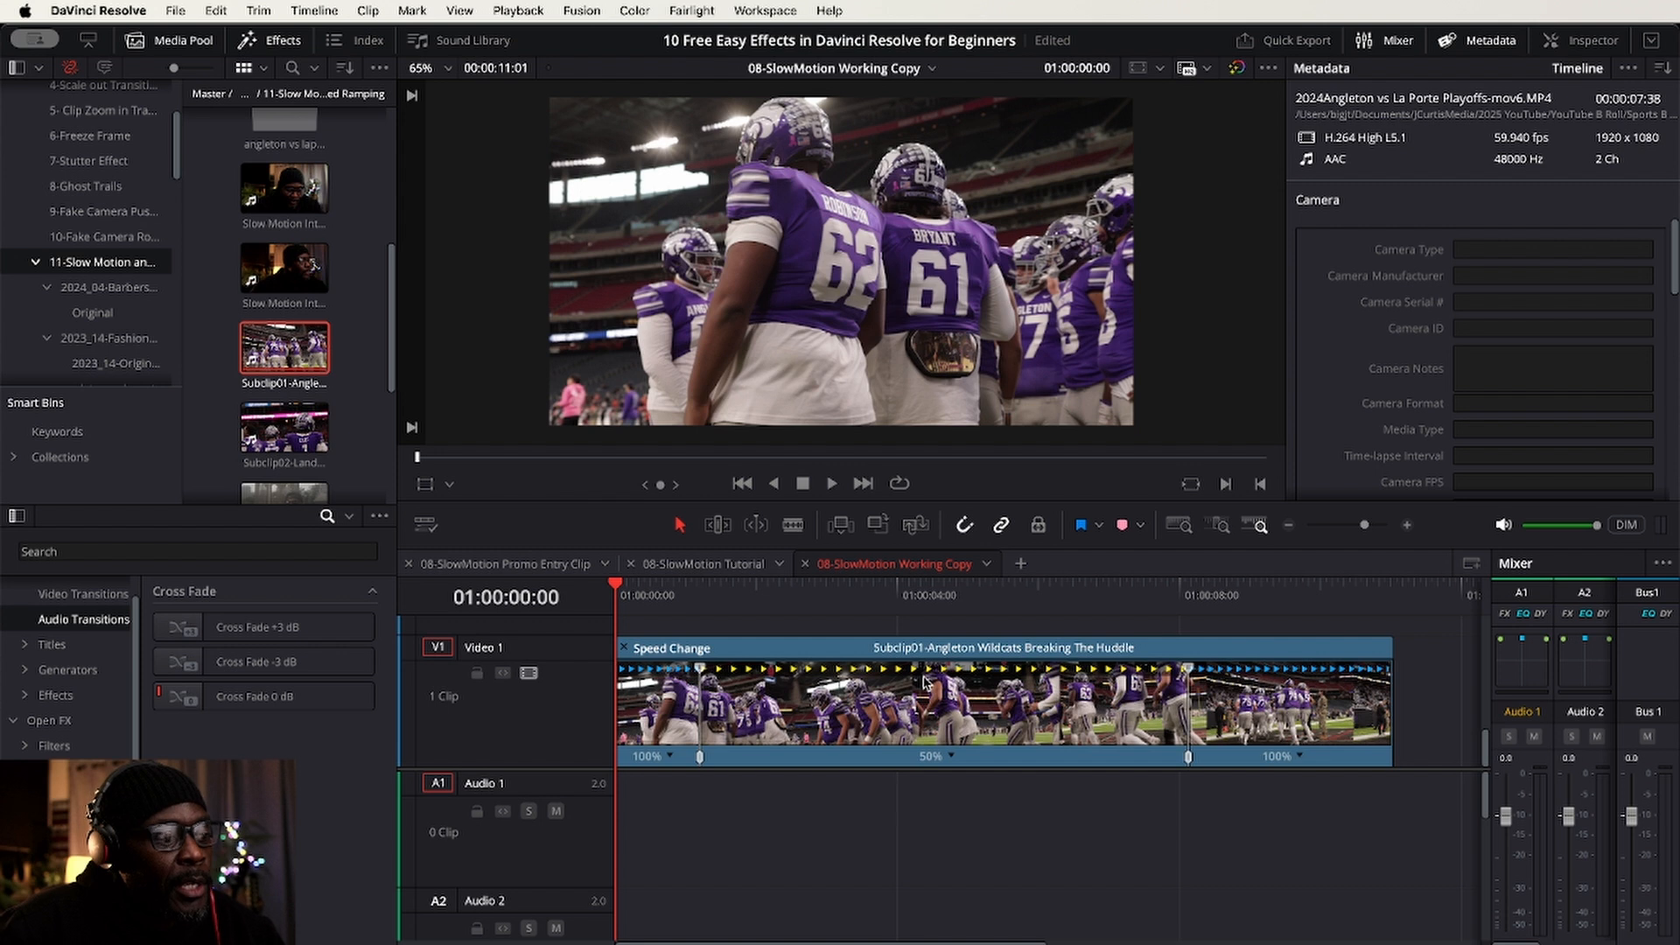
{"action": "key", "text": "space"}
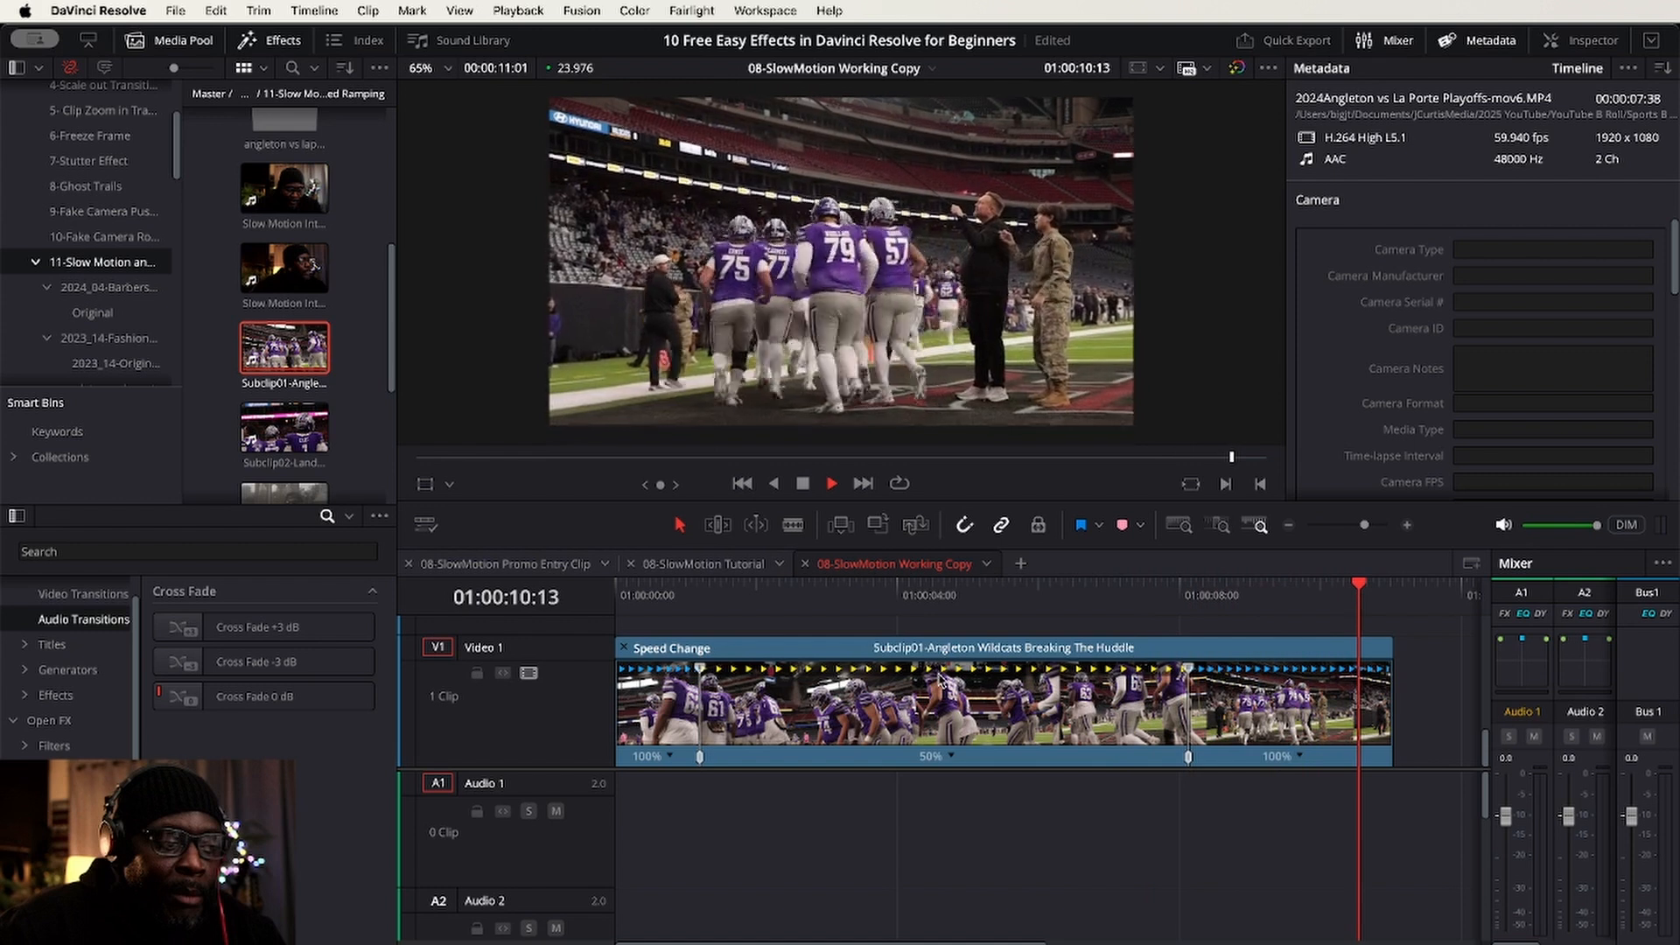
{"action": "left_click", "coordinate": [650, 589]}
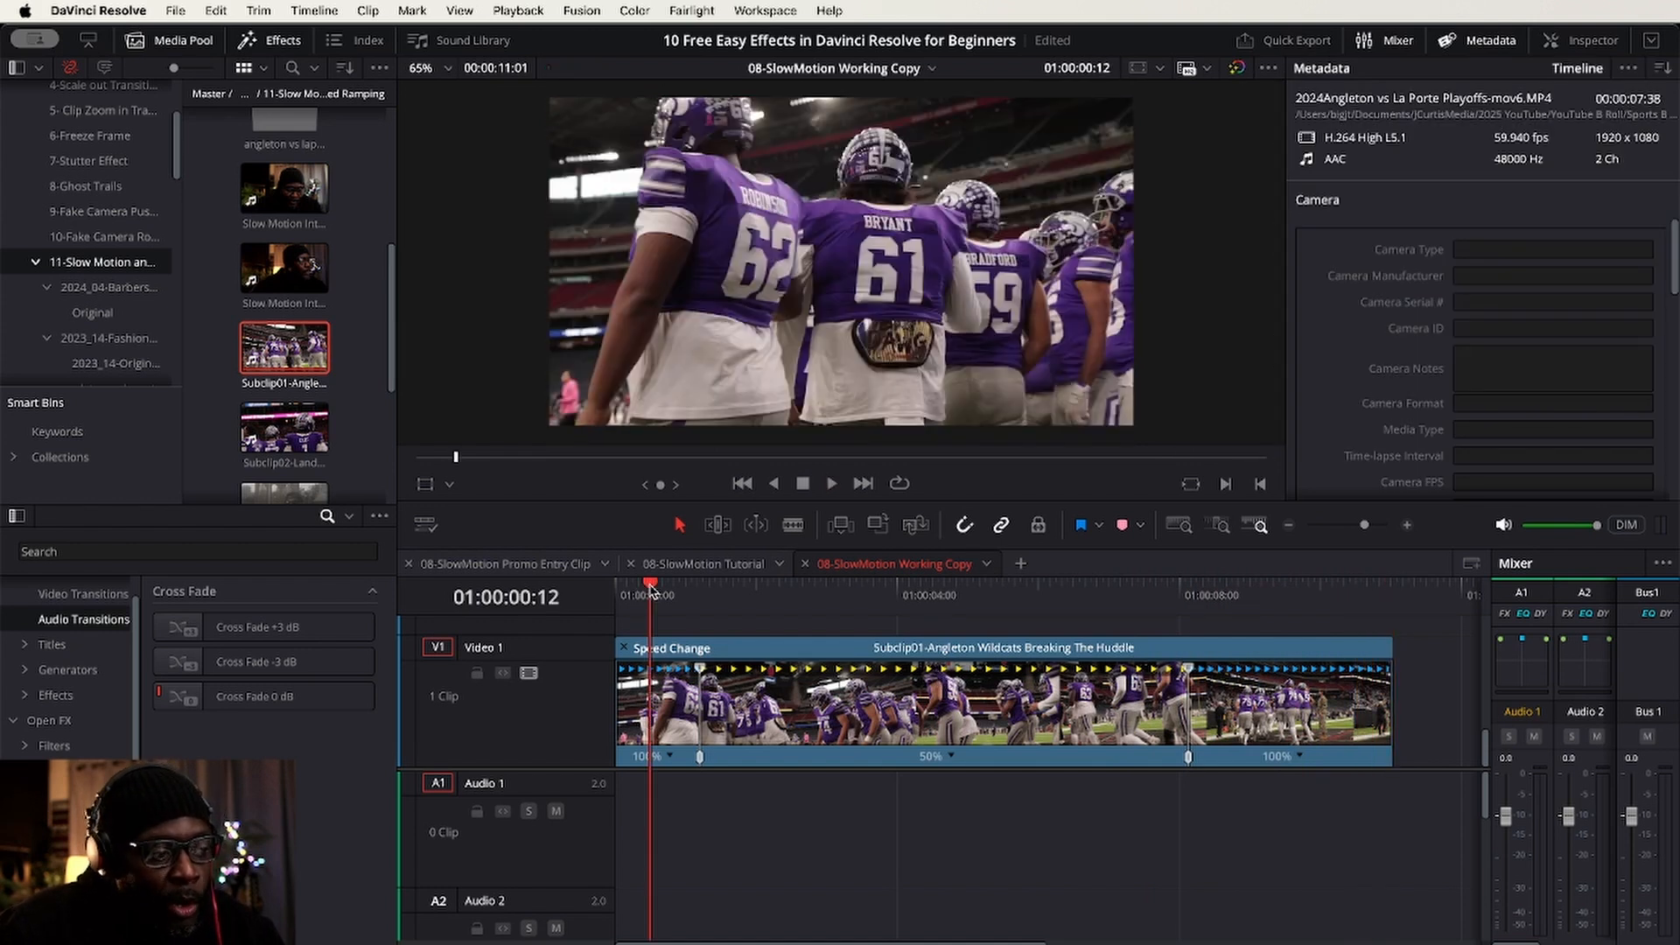
{"action": "key", "text": "space"}
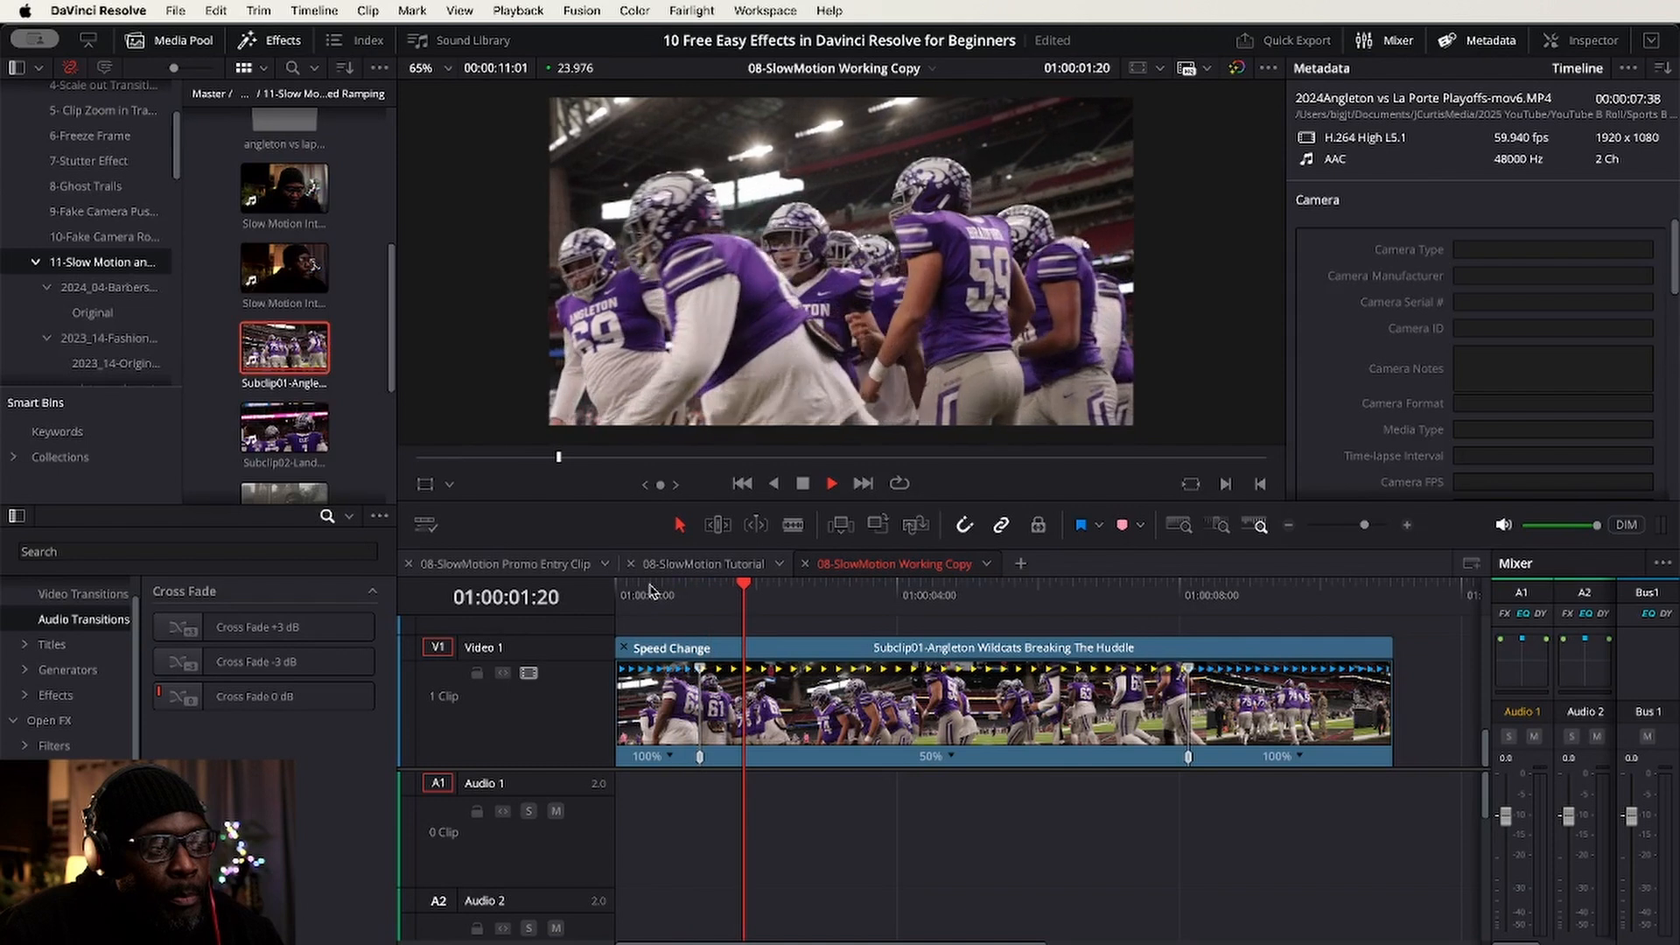
{"action": "left_click", "coordinate": [650, 590]}
{"action": "left_click", "coordinate": [651, 590]}
{"action": "key", "text": "space"}
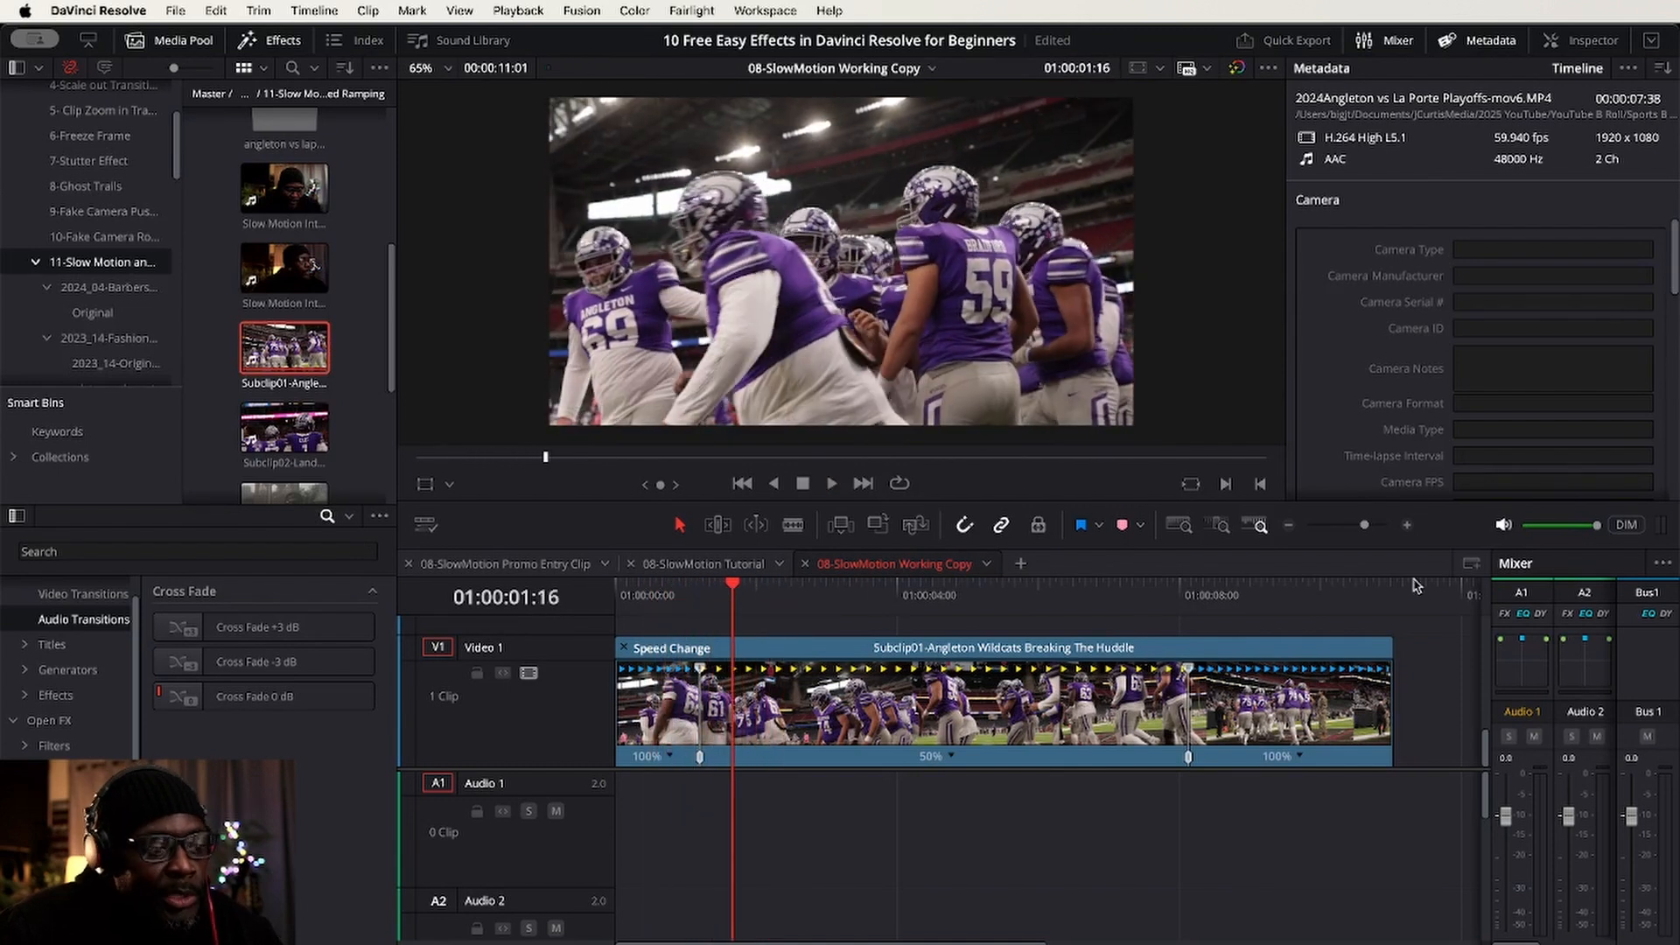
- Replay the change from 50% back to 100% around the second speed point several times
{"action": "left_click", "coordinate": [1136, 585]}
{"action": "key", "text": "space"}
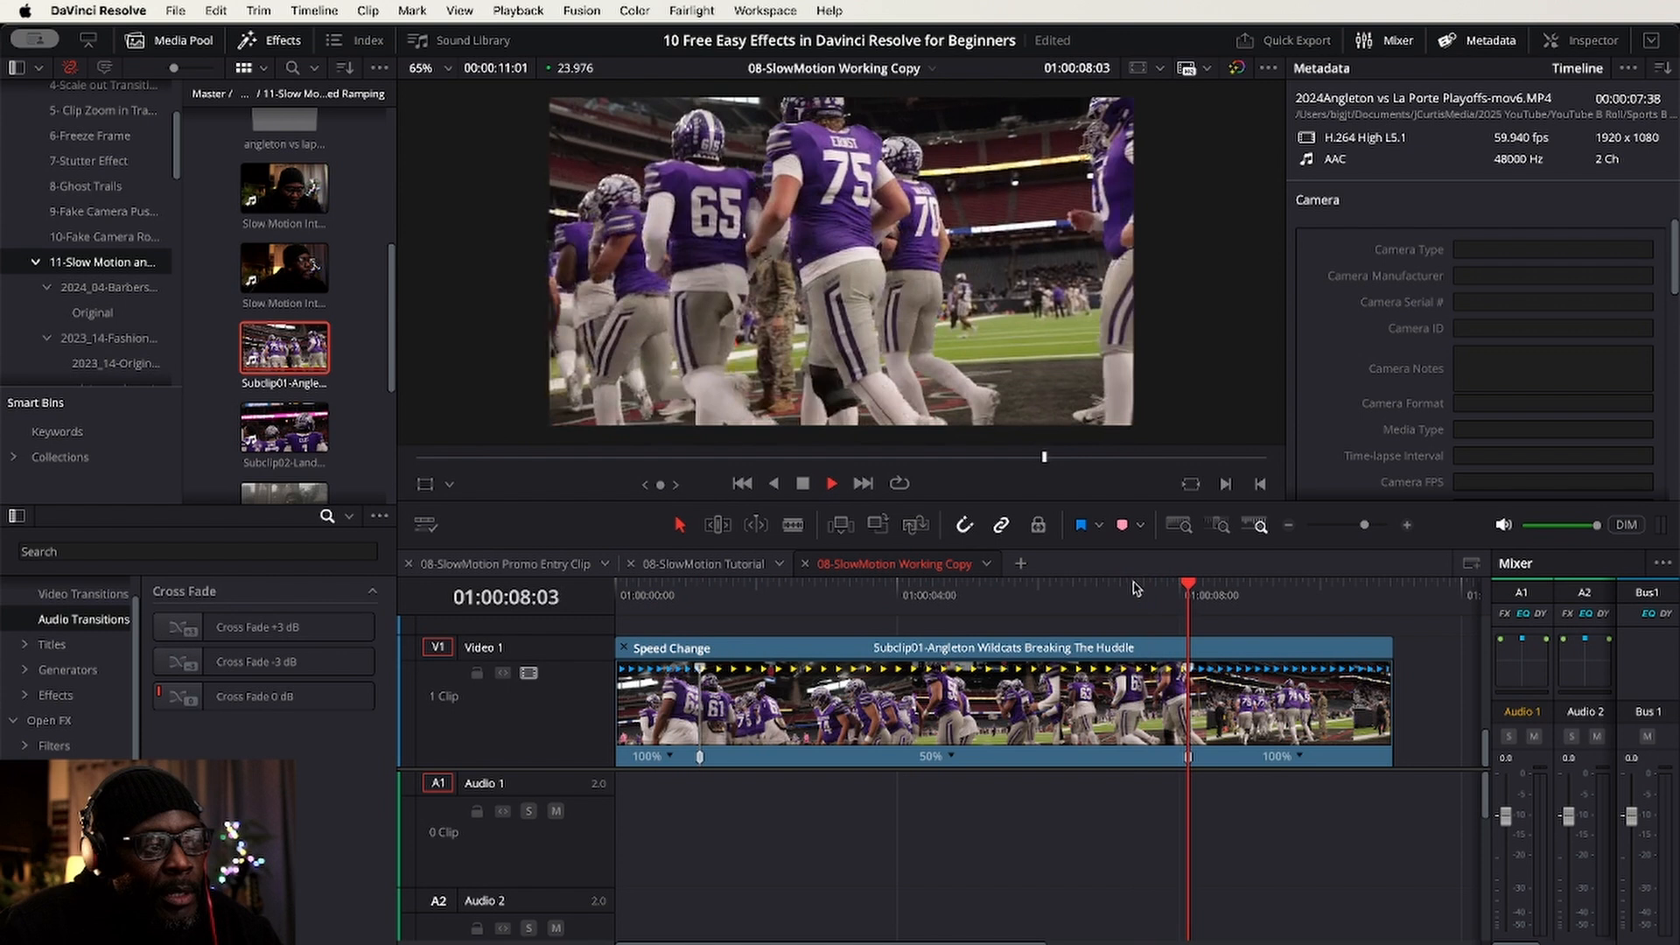
{"action": "left_click", "coordinate": [1135, 588]}
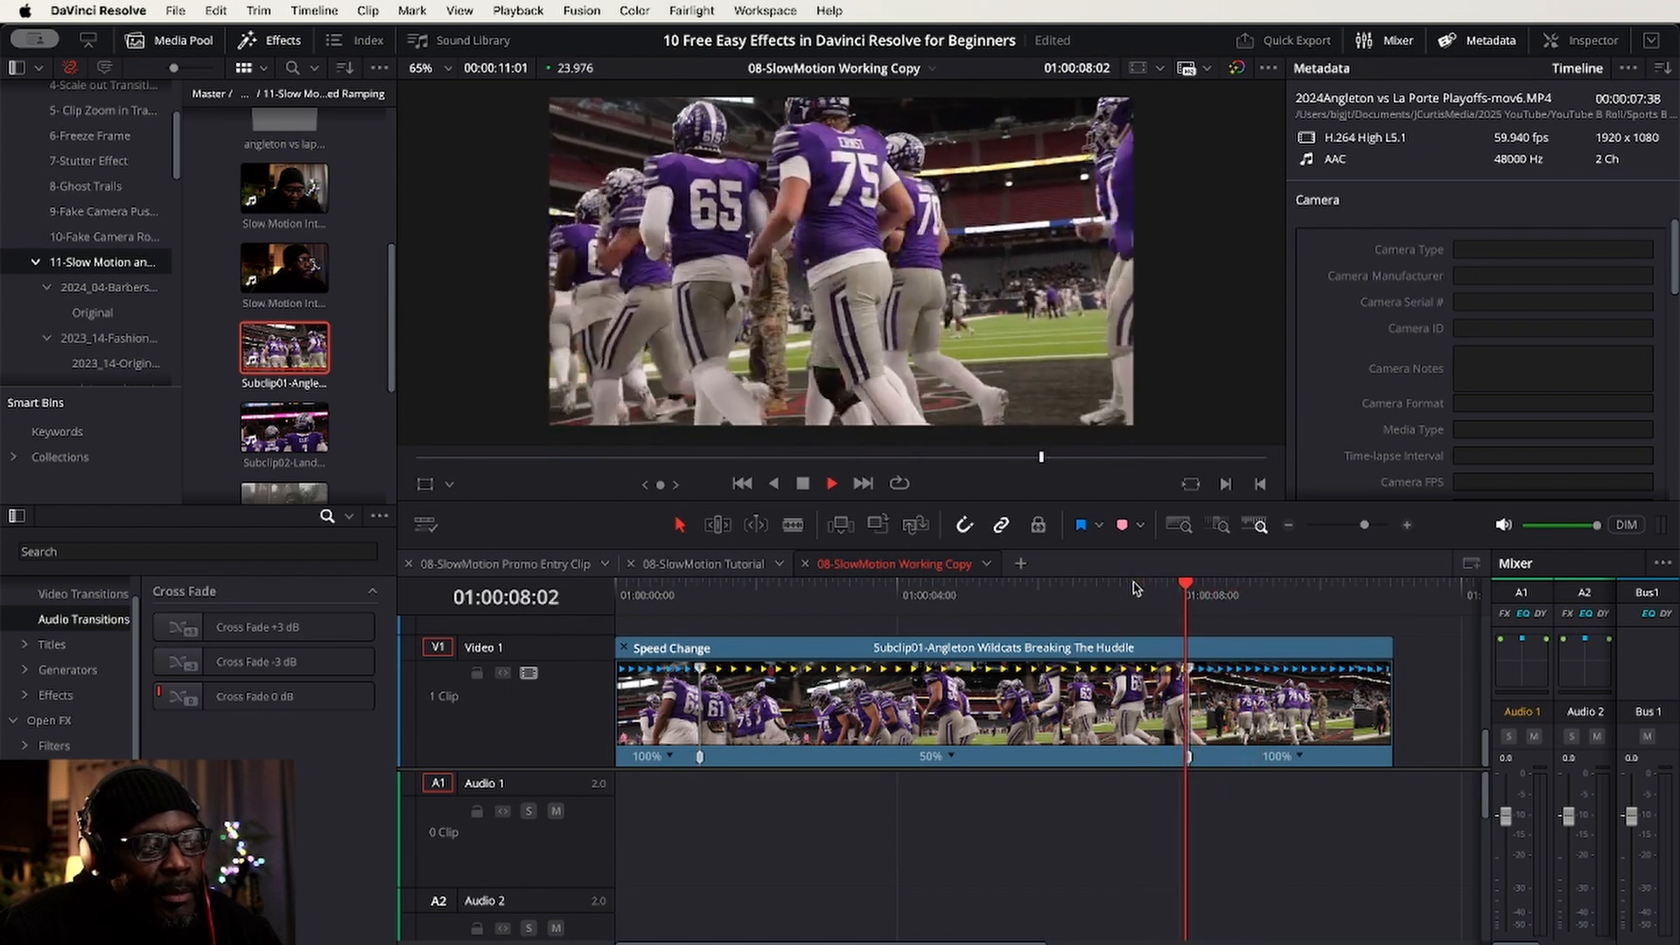
{"action": "left_click", "coordinate": [1135, 588]}
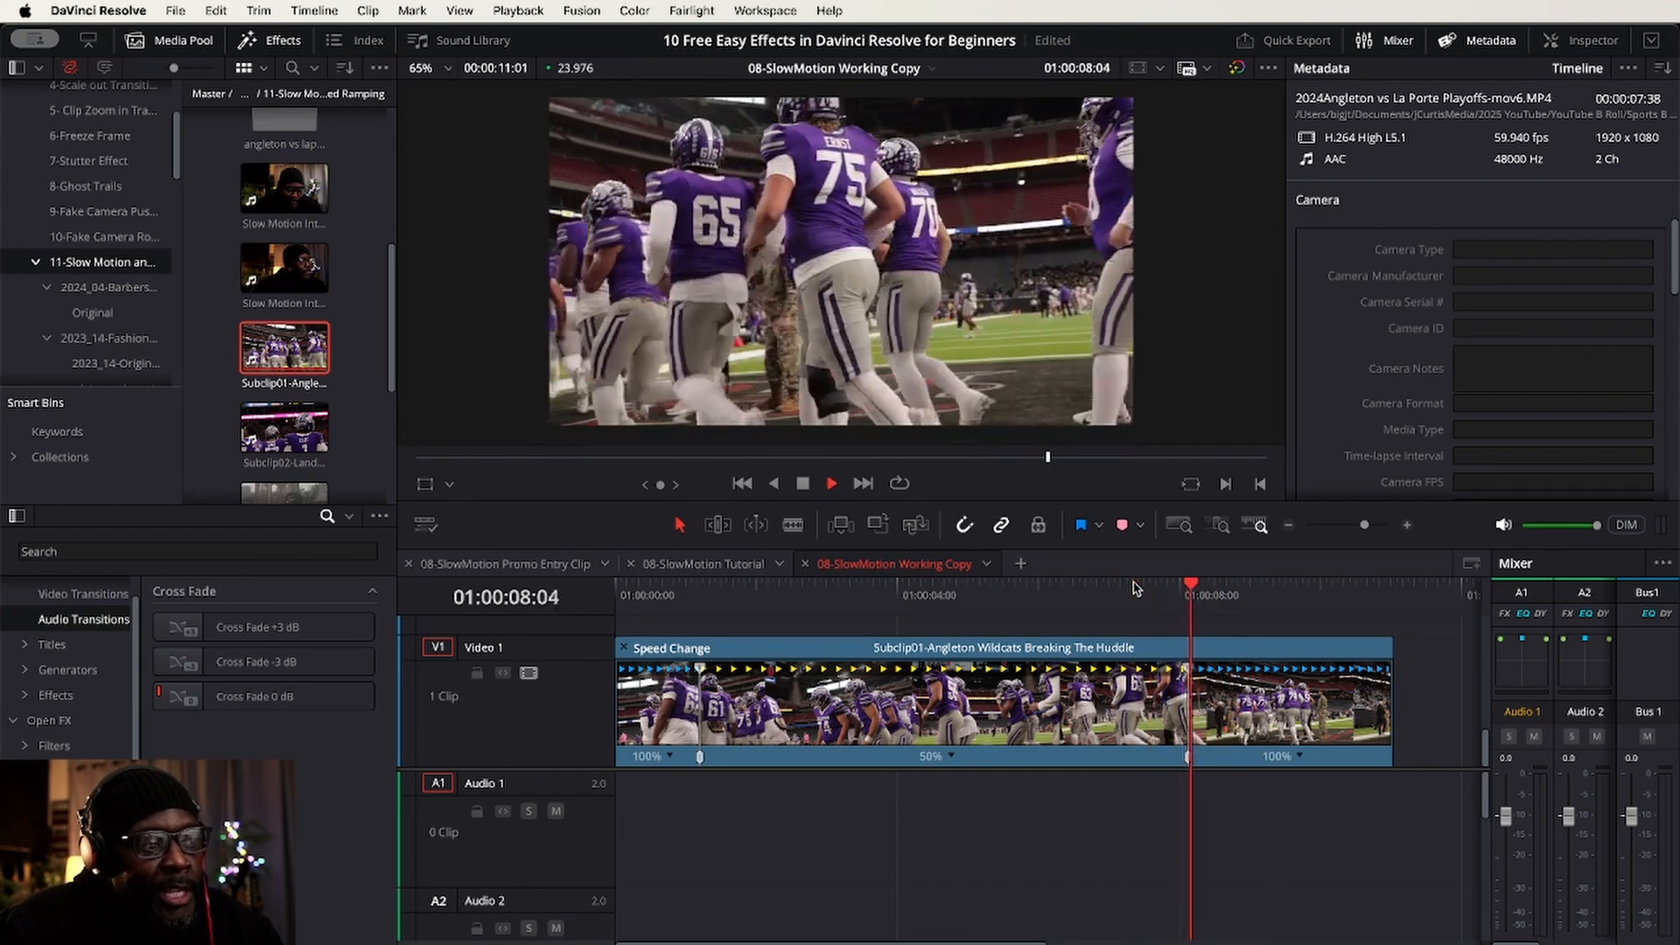
{"action": "key", "text": "space"}
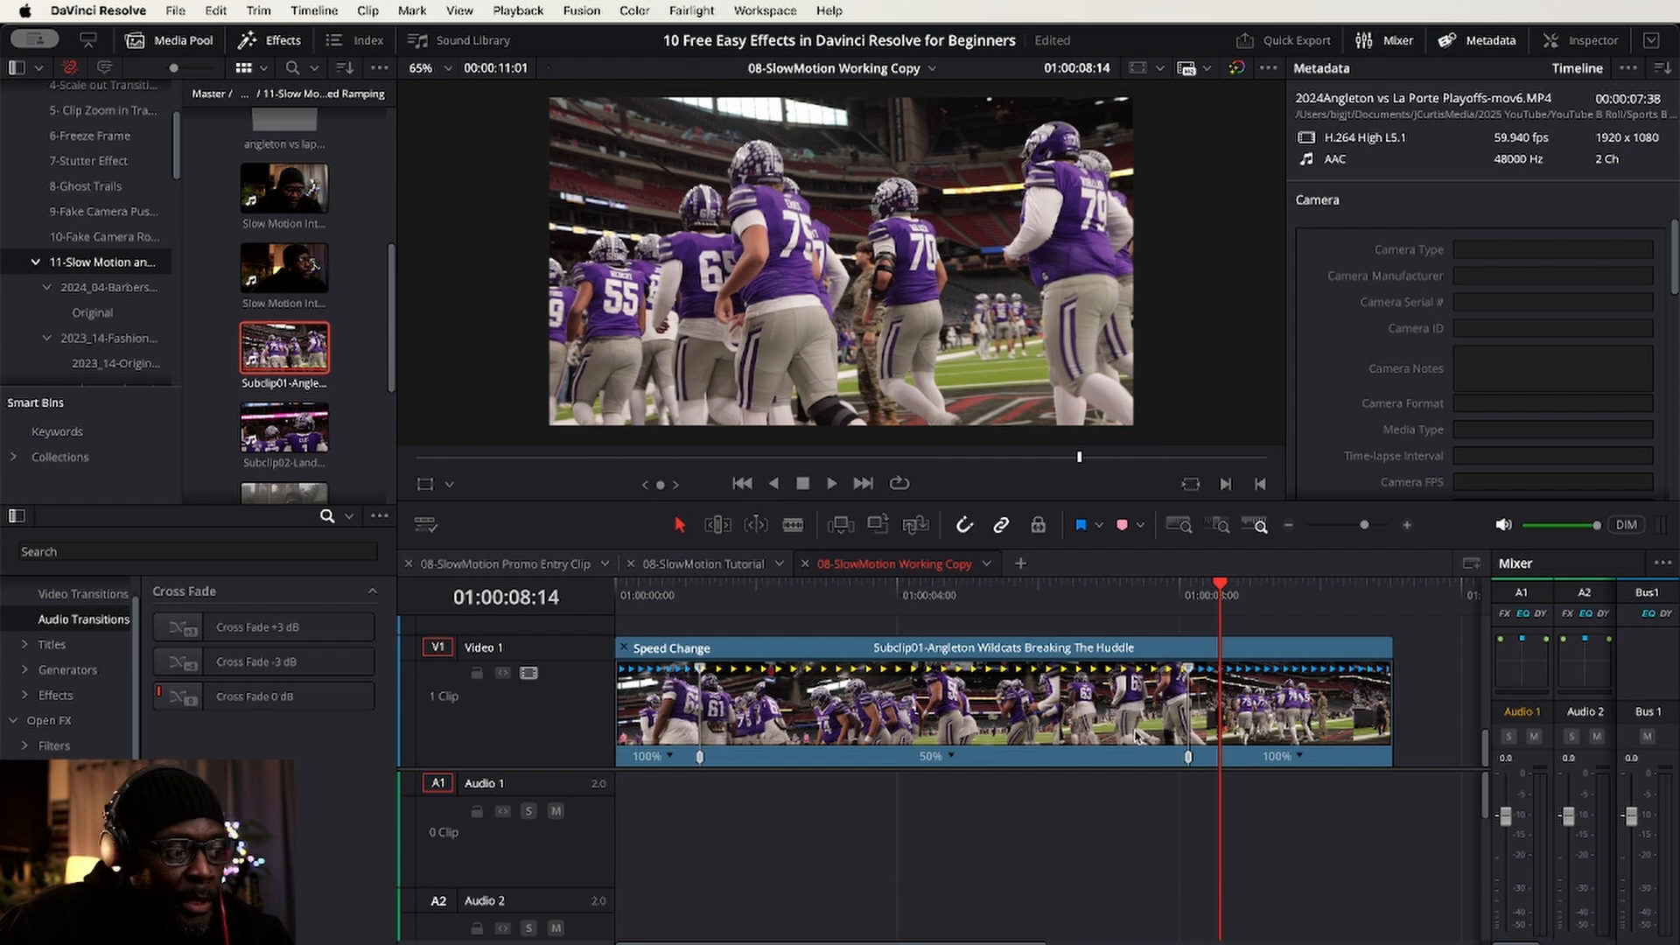
- Show the Retime Curve of the video clip and enlarge the video track area until the whole graph fits
{"action": "left_click", "coordinate": [1106, 716]}
{"action": "right_click", "coordinate": [1104, 710]}
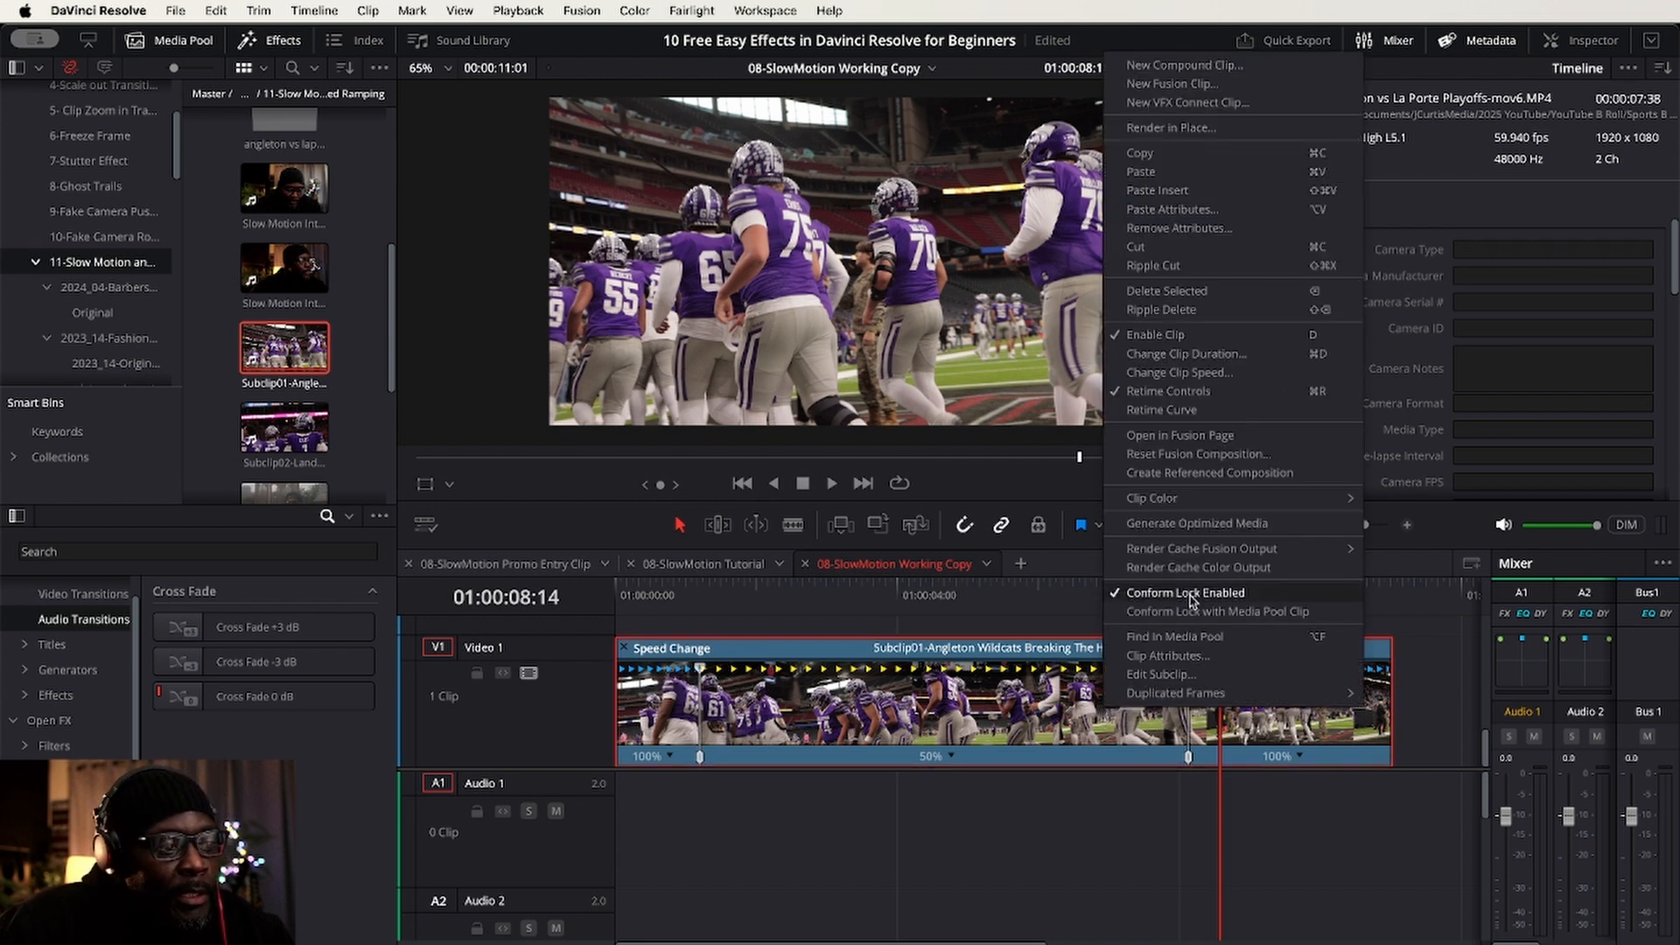
{"action": "left_click", "coordinate": [1166, 412]}
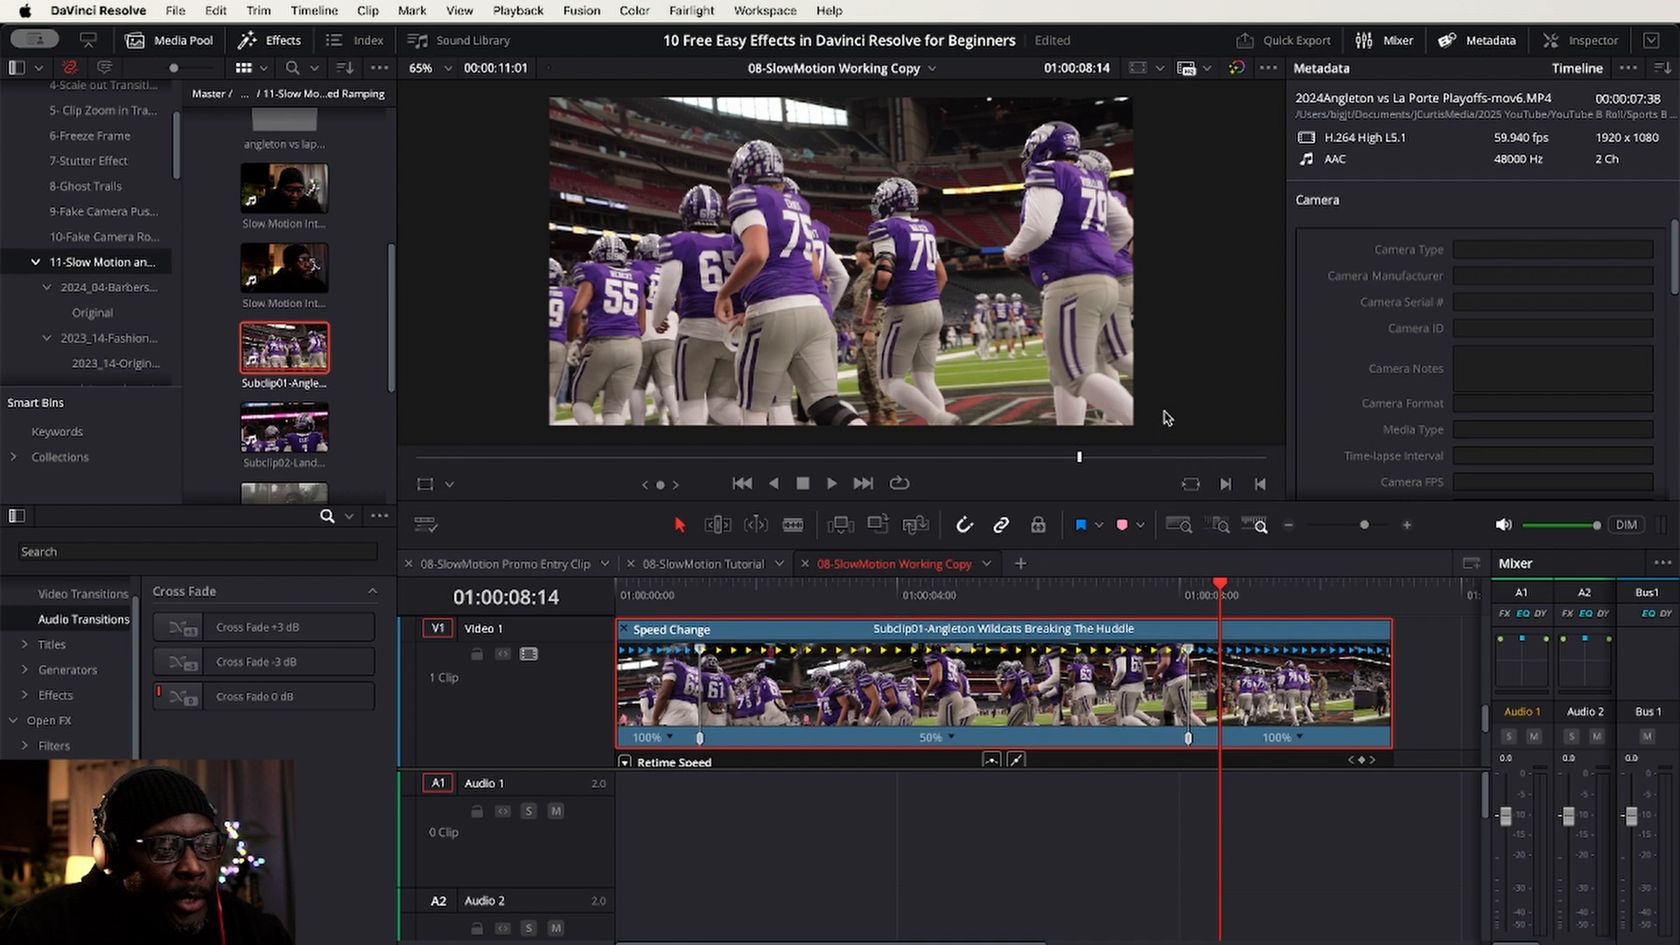
{"action": "scroll", "coordinate": [1338, 692], "scroll_direction": "down", "scroll_amount": 4}
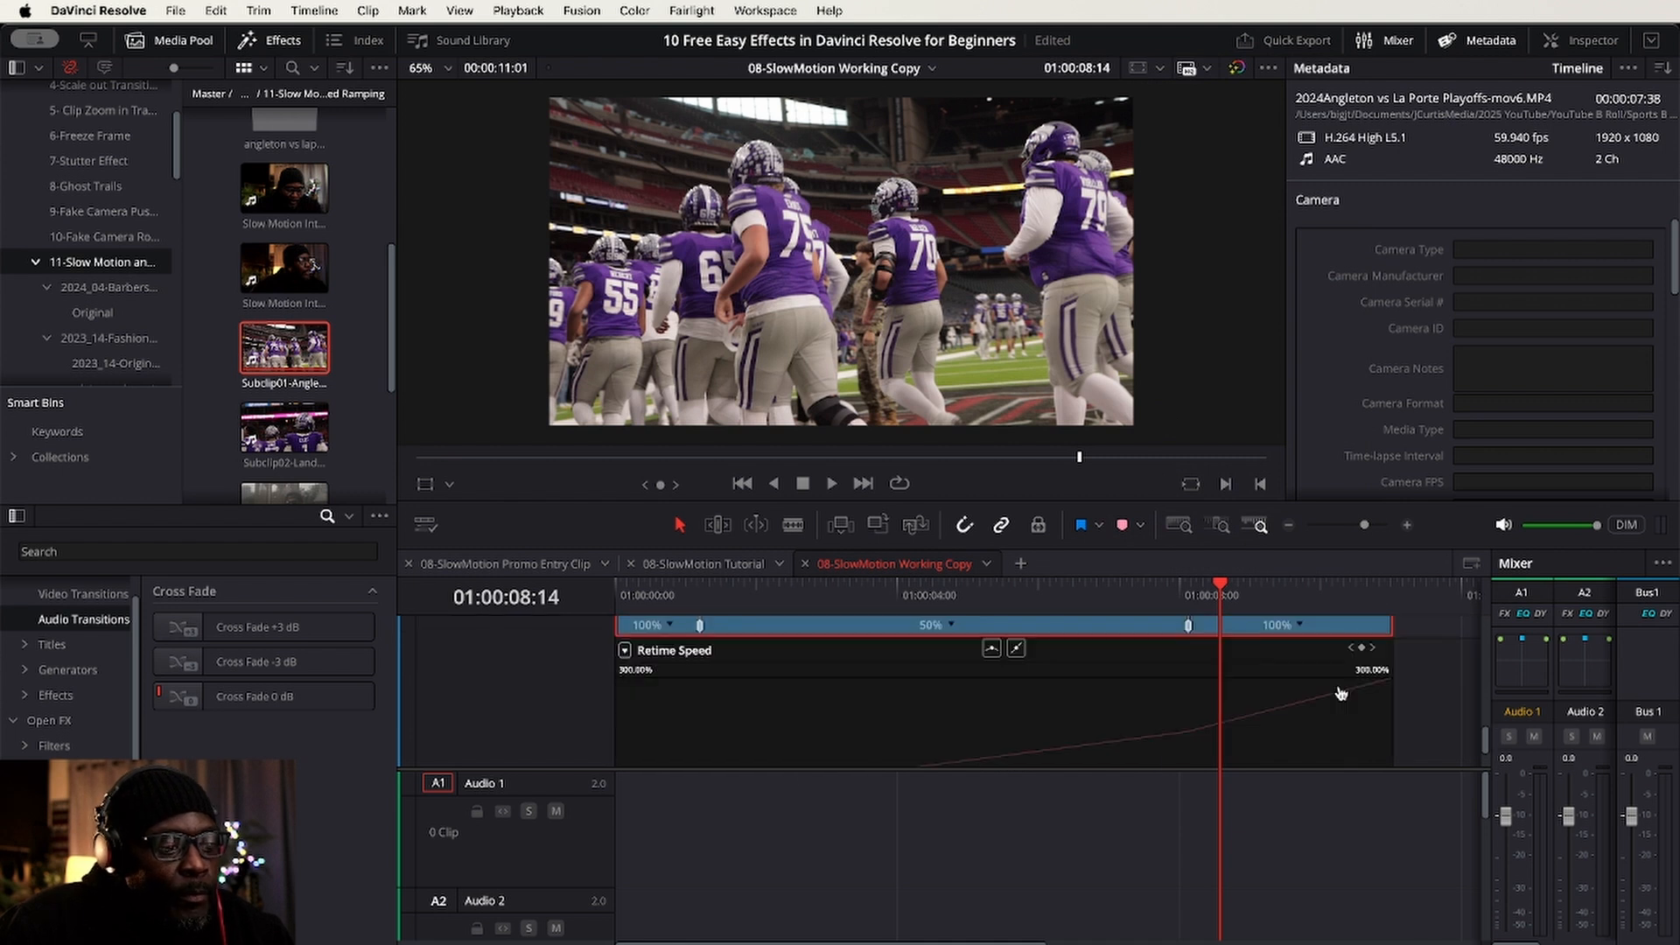
{"action": "scroll", "coordinate": [766, 749], "scroll_direction": "up", "scroll_amount": 4}
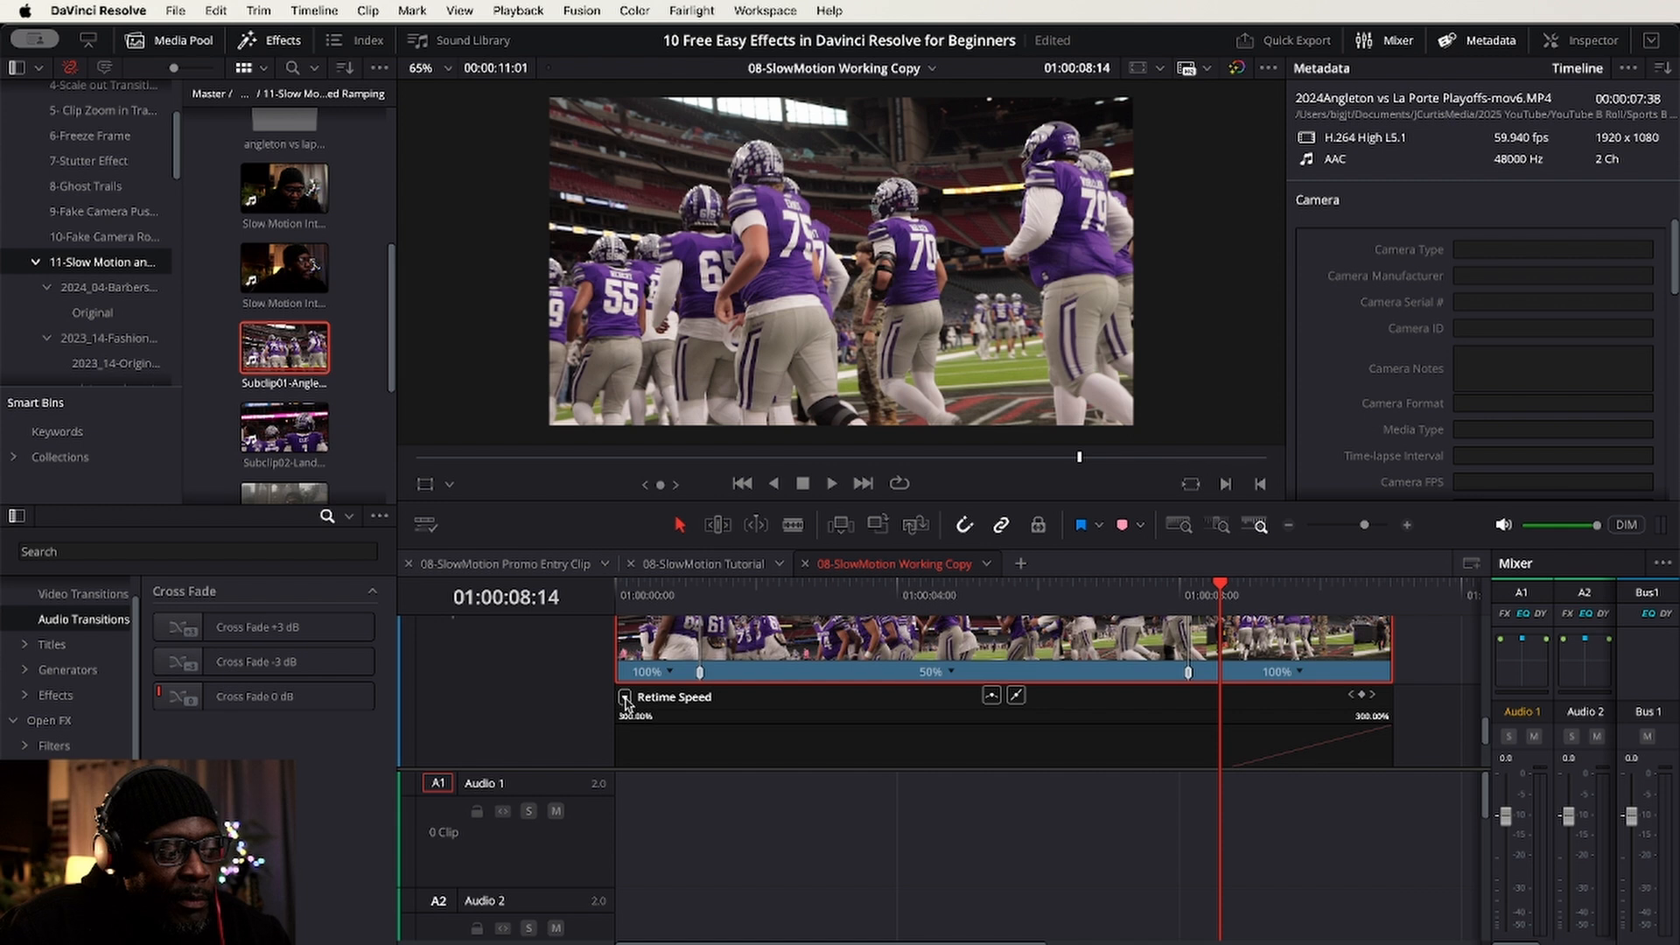
{"action": "scroll", "coordinate": [711, 723], "scroll_direction": "down", "scroll_amount": 5}
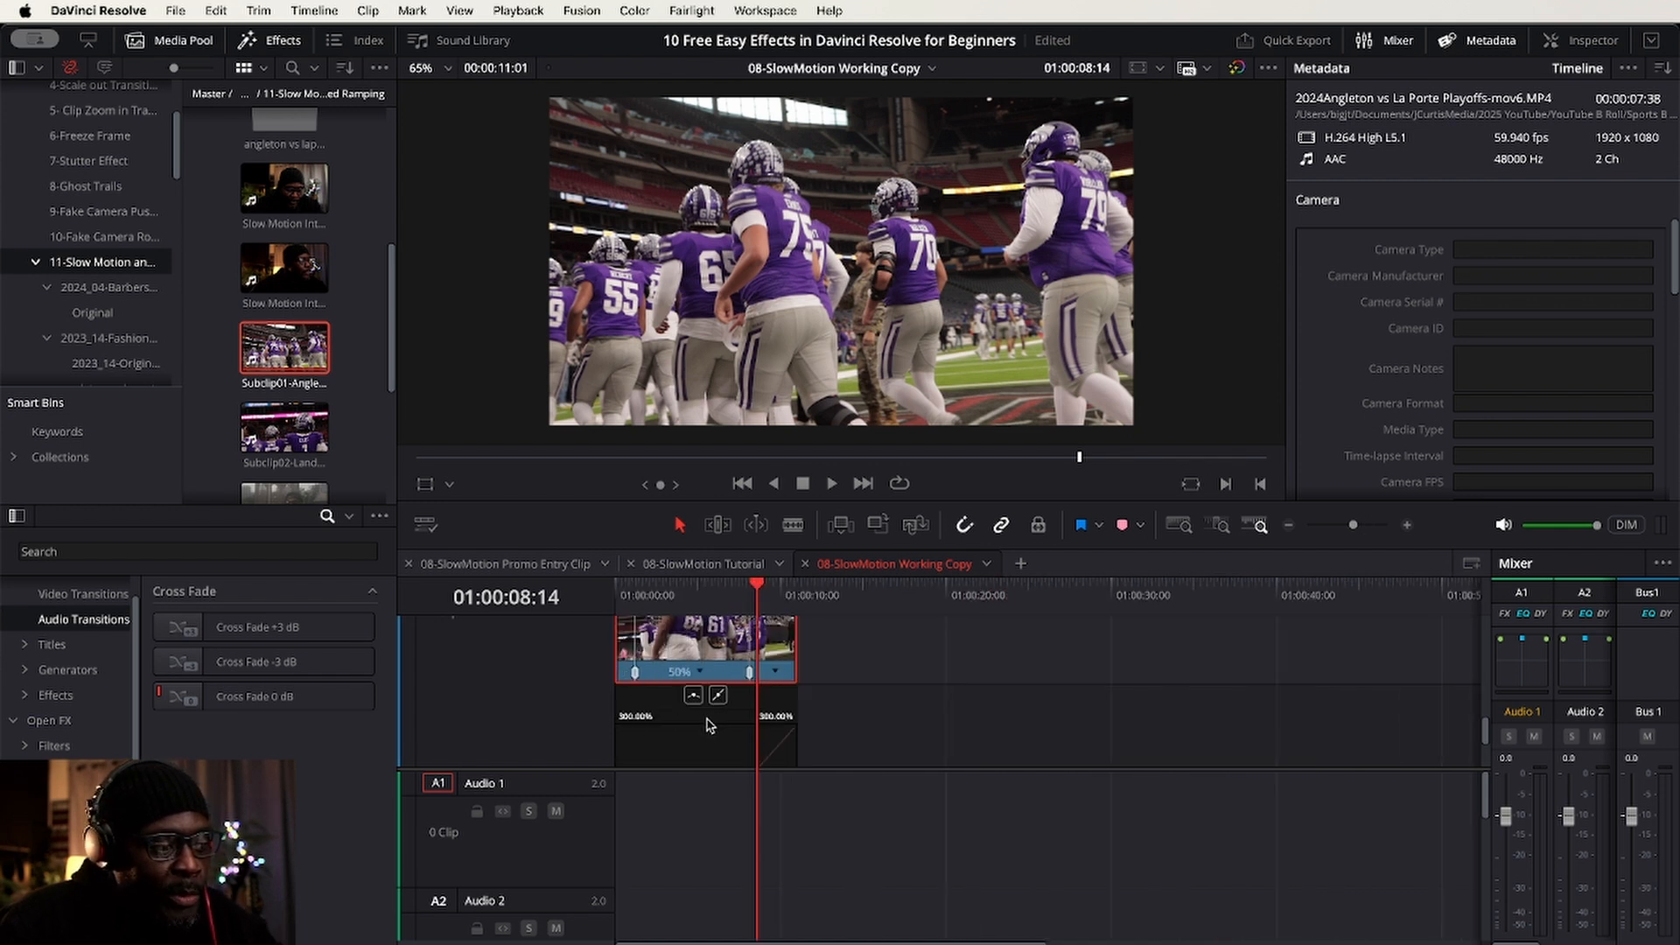
{"action": "scroll", "coordinate": [711, 722], "scroll_direction": "down", "scroll_amount": 2}
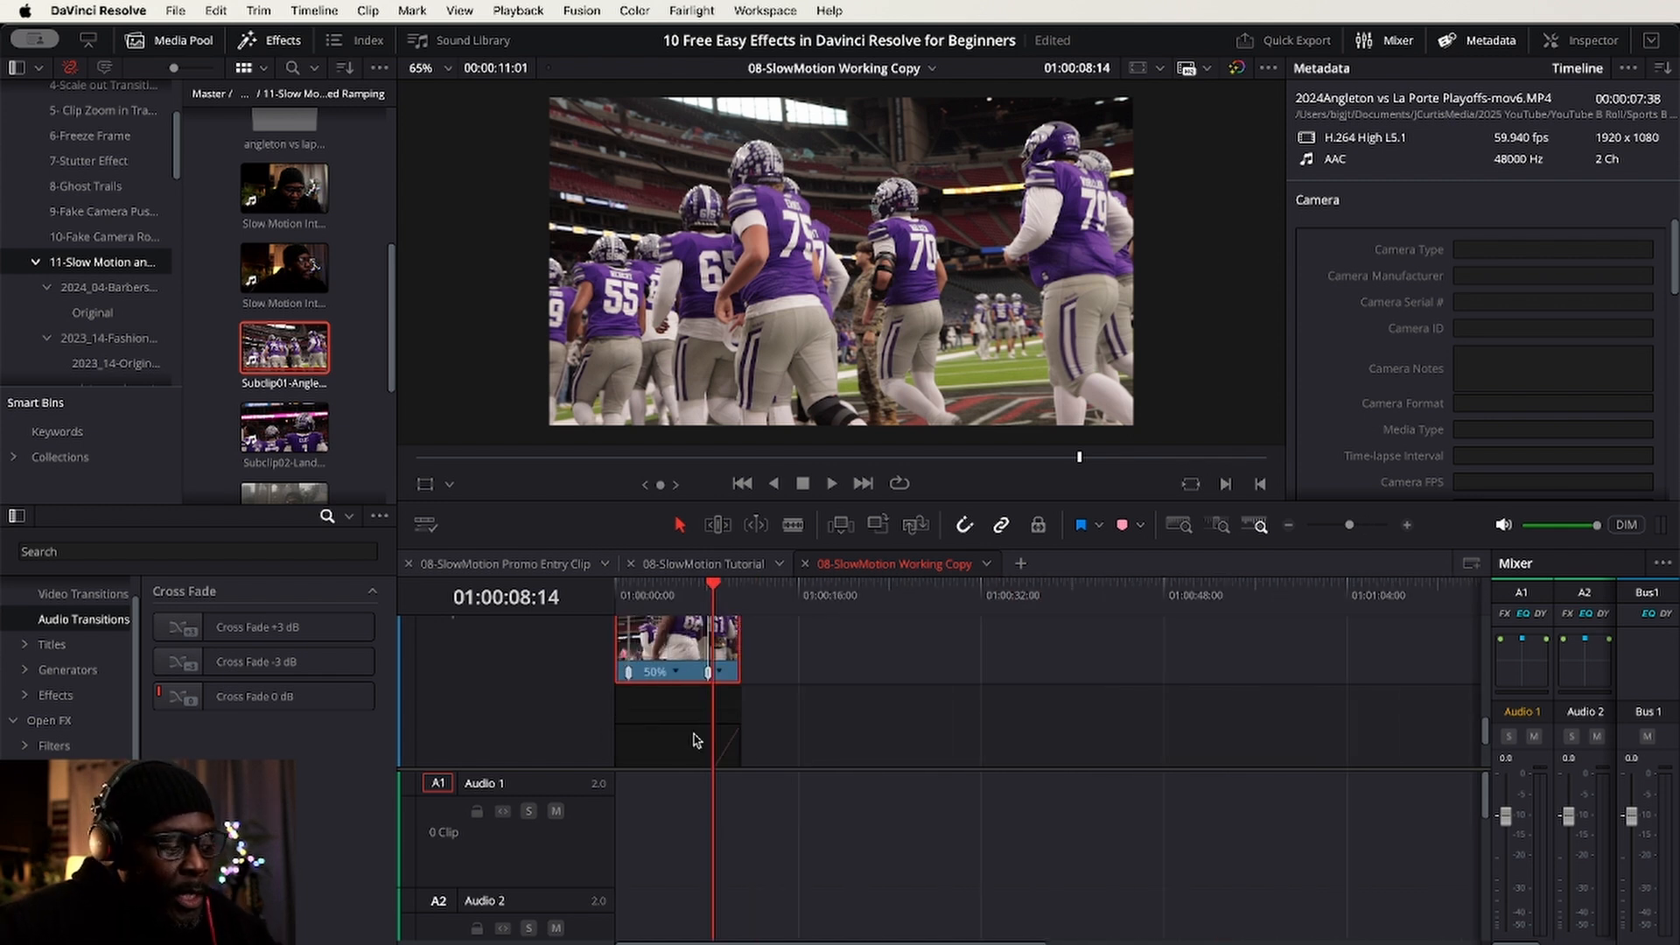
{"action": "key", "text": "Home"}
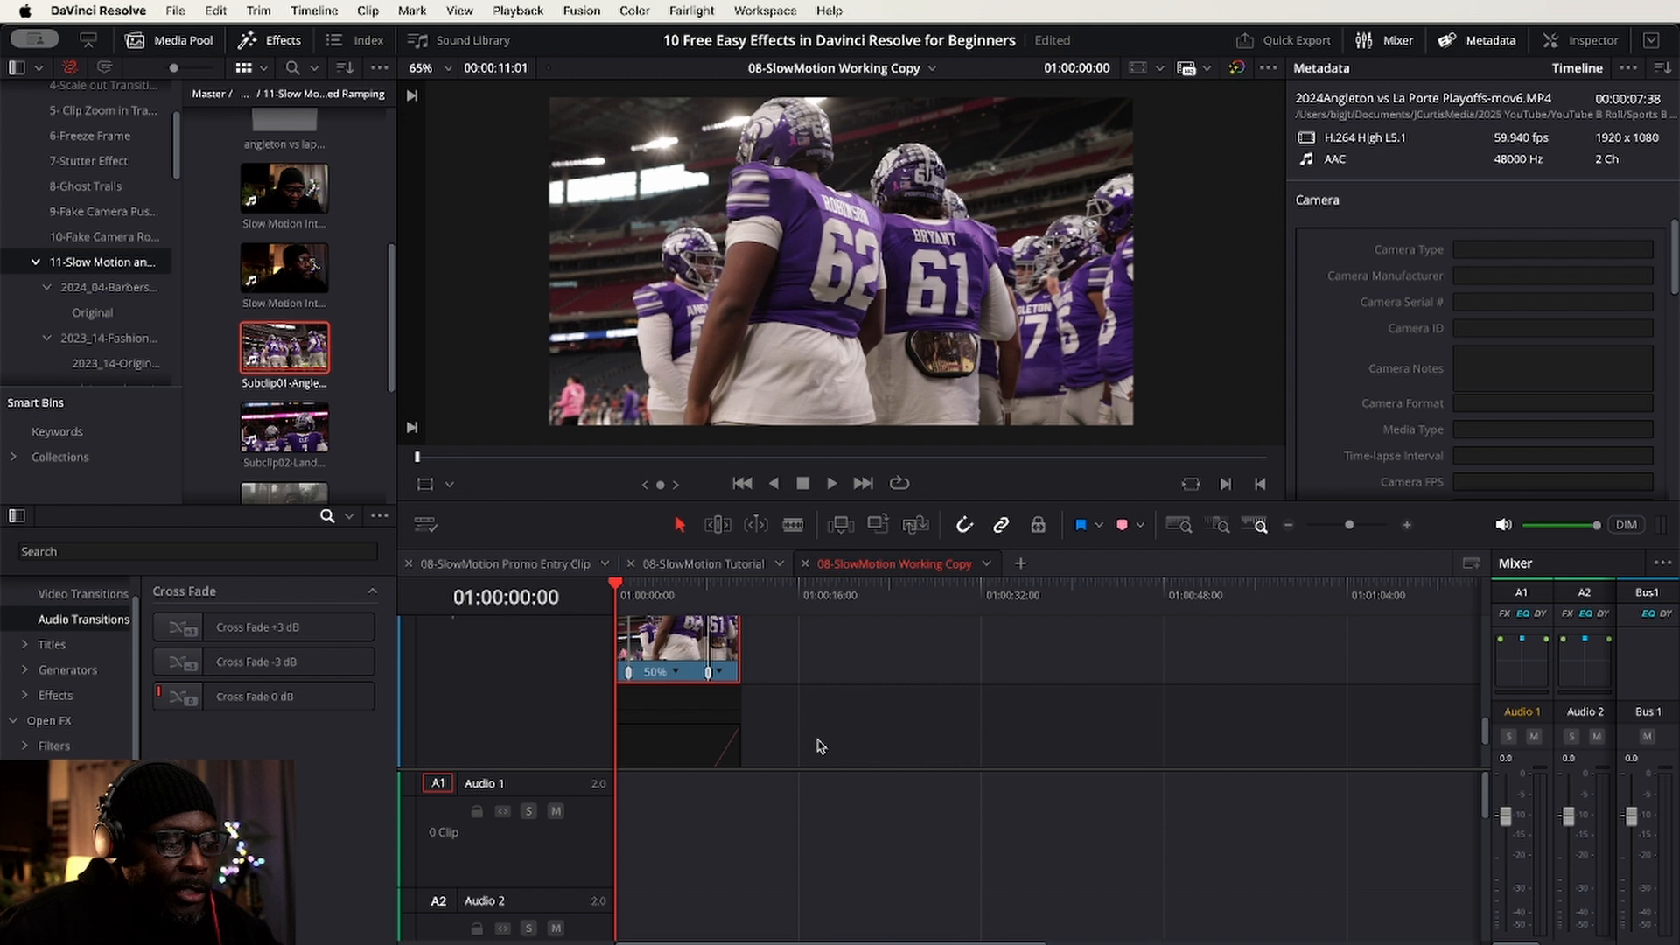
{"action": "left_click_drag", "start_coordinate": [824, 767], "coordinate": [827, 855]}
{"action": "scroll", "coordinate": [827, 758], "scroll_direction": "down", "scroll_amount": 1}
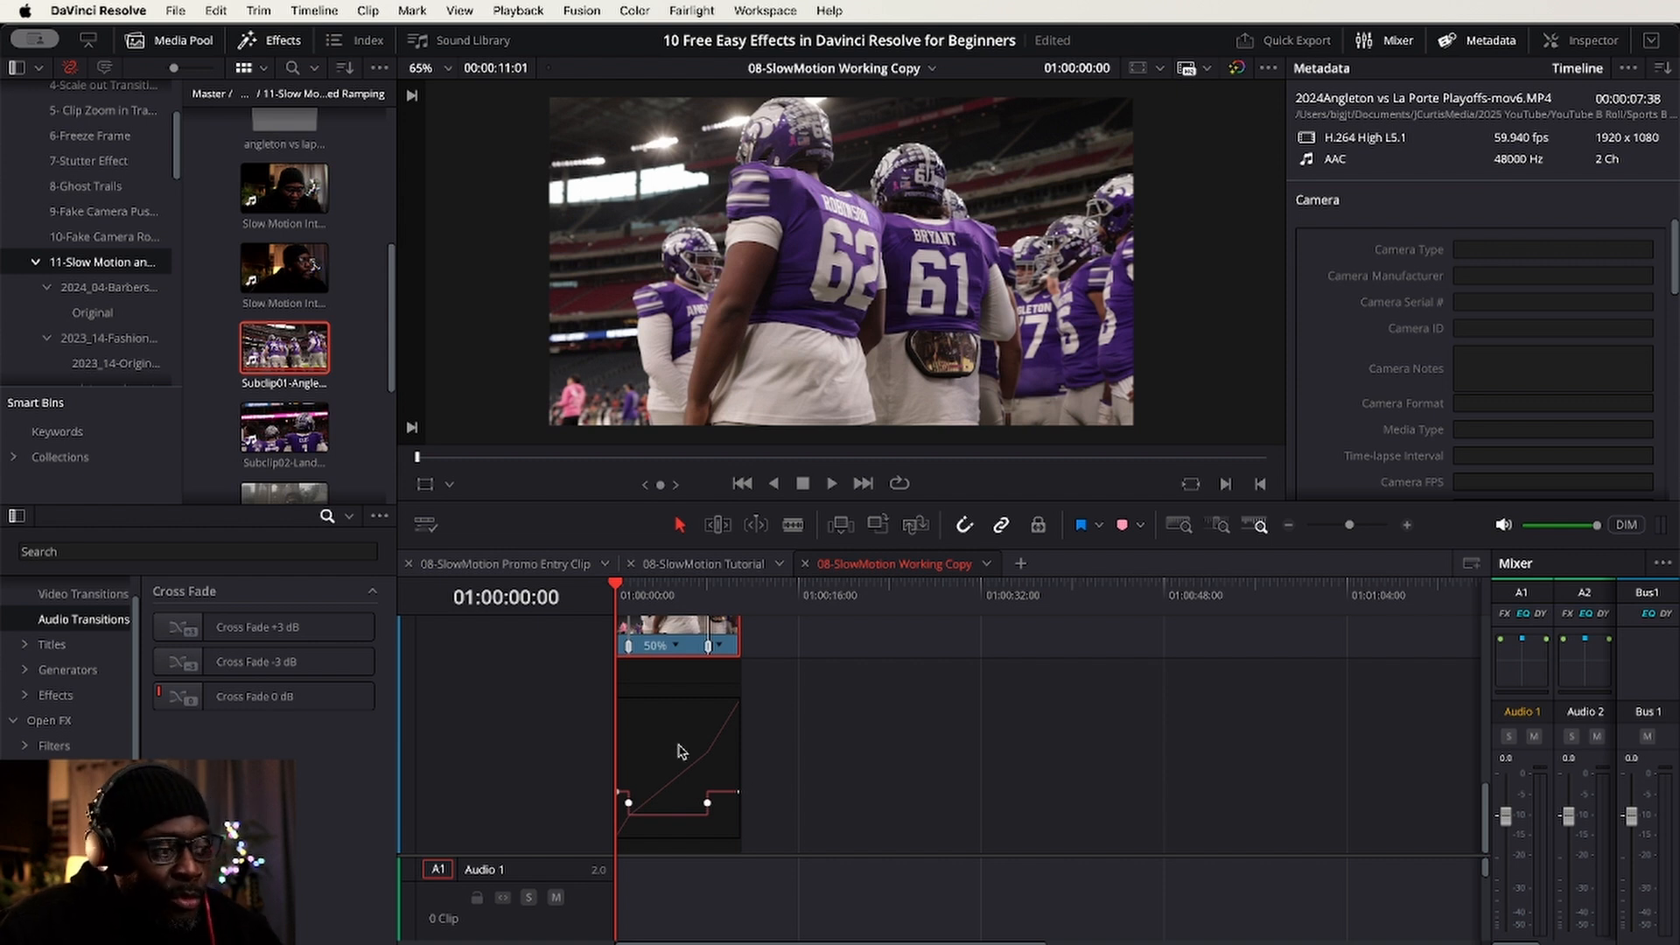
{"action": "scroll", "coordinate": [639, 731], "scroll_direction": "up", "scroll_amount": 5}
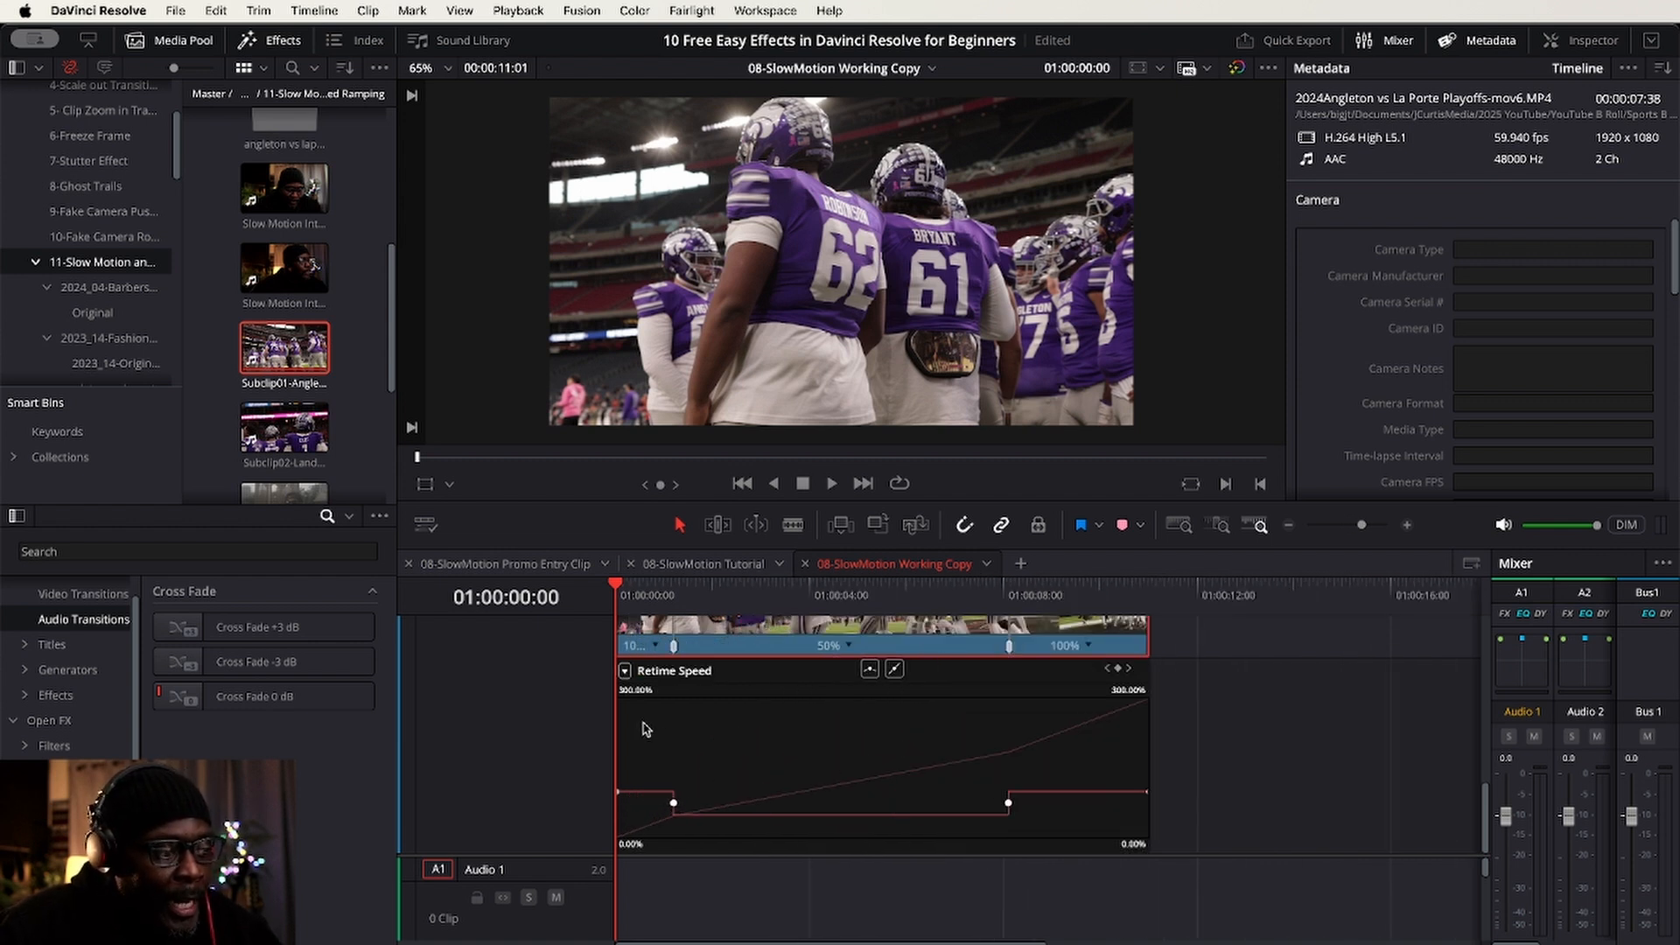
- Hide the diagonal frame curve in the clip's retime graph and select the remaining Retime Speed curve
{"action": "left_click", "coordinate": [624, 672]}
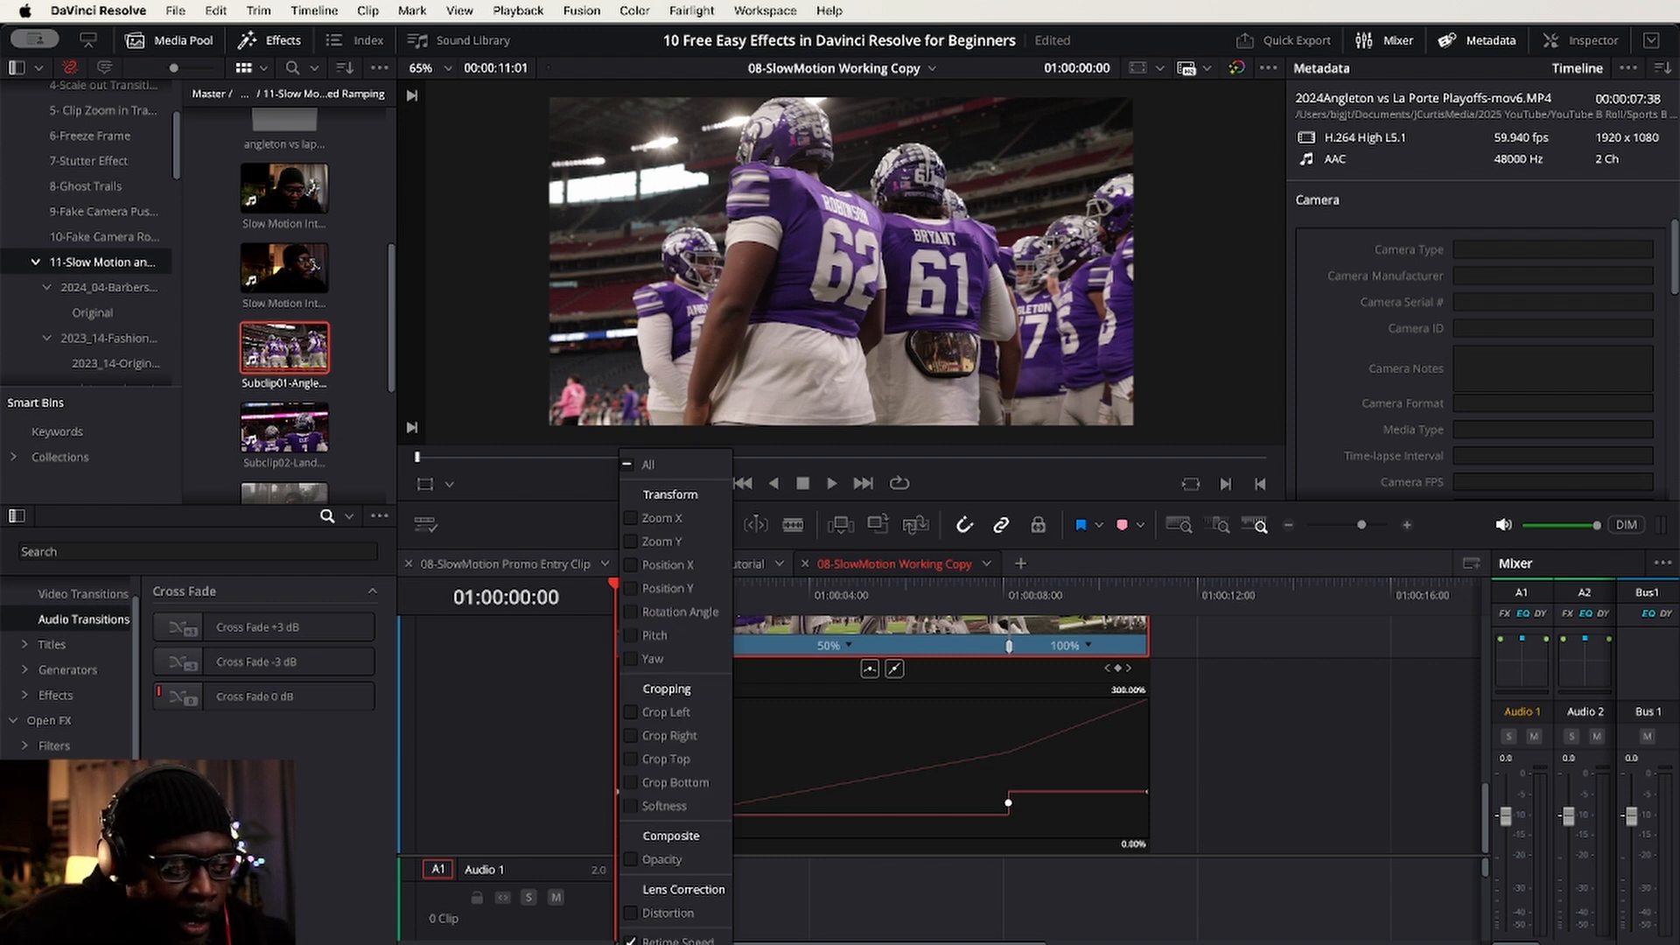
{"action": "left_click", "coordinate": [632, 944]}
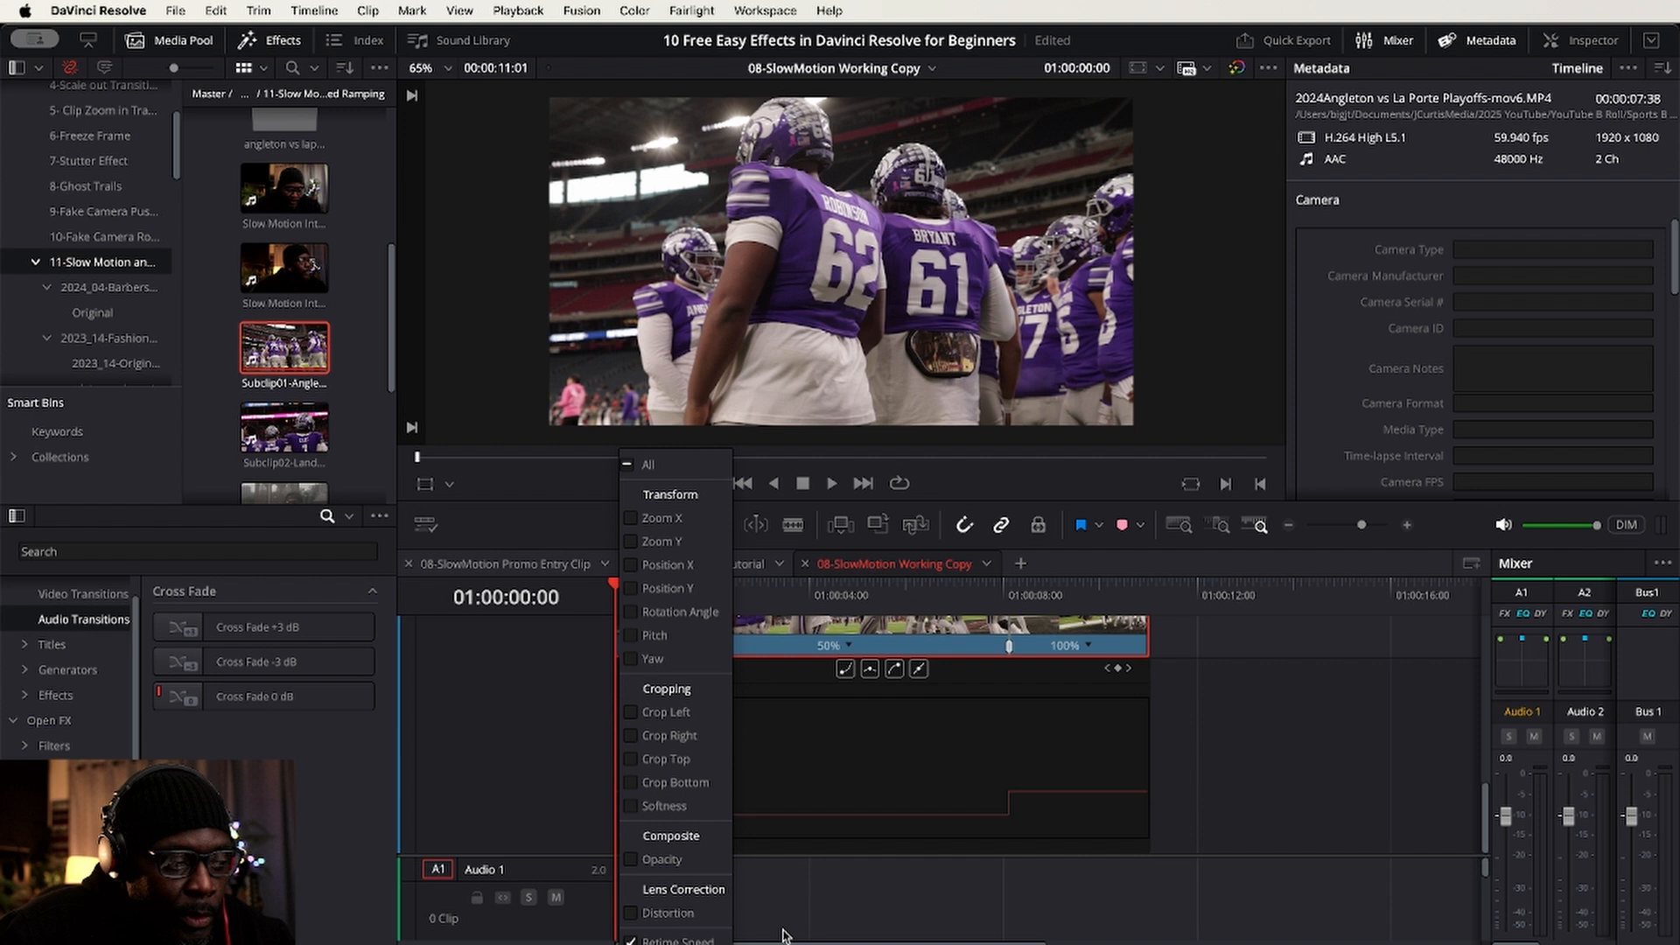
{"action": "left_click", "coordinate": [933, 766]}
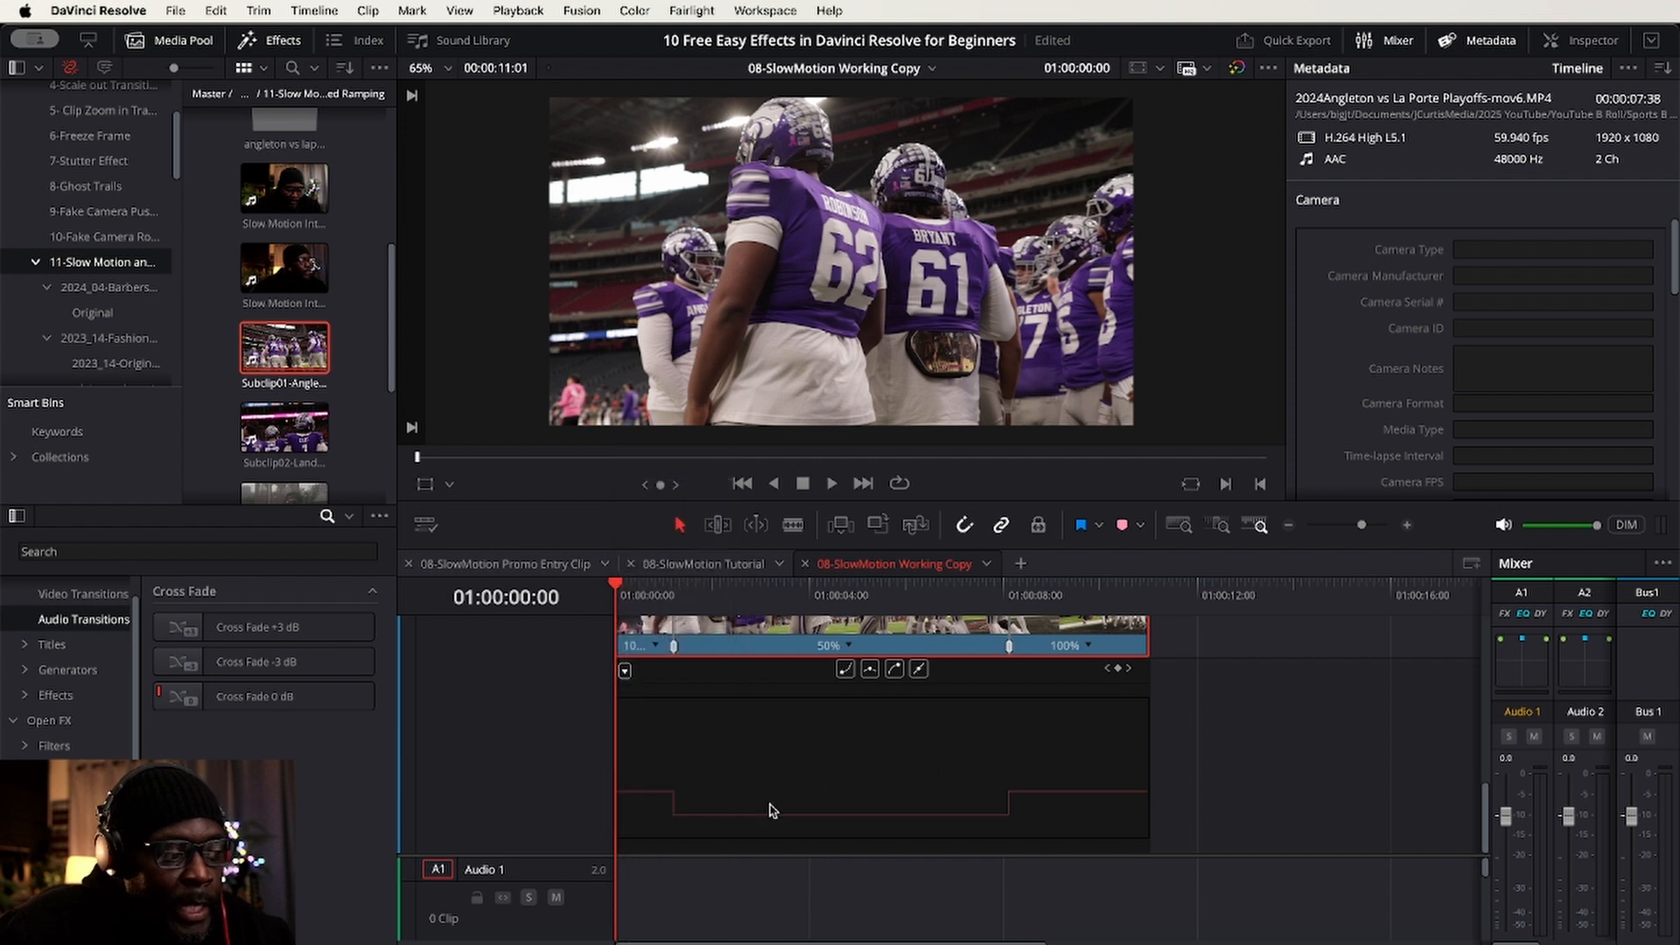
{"action": "left_click", "coordinate": [678, 813]}
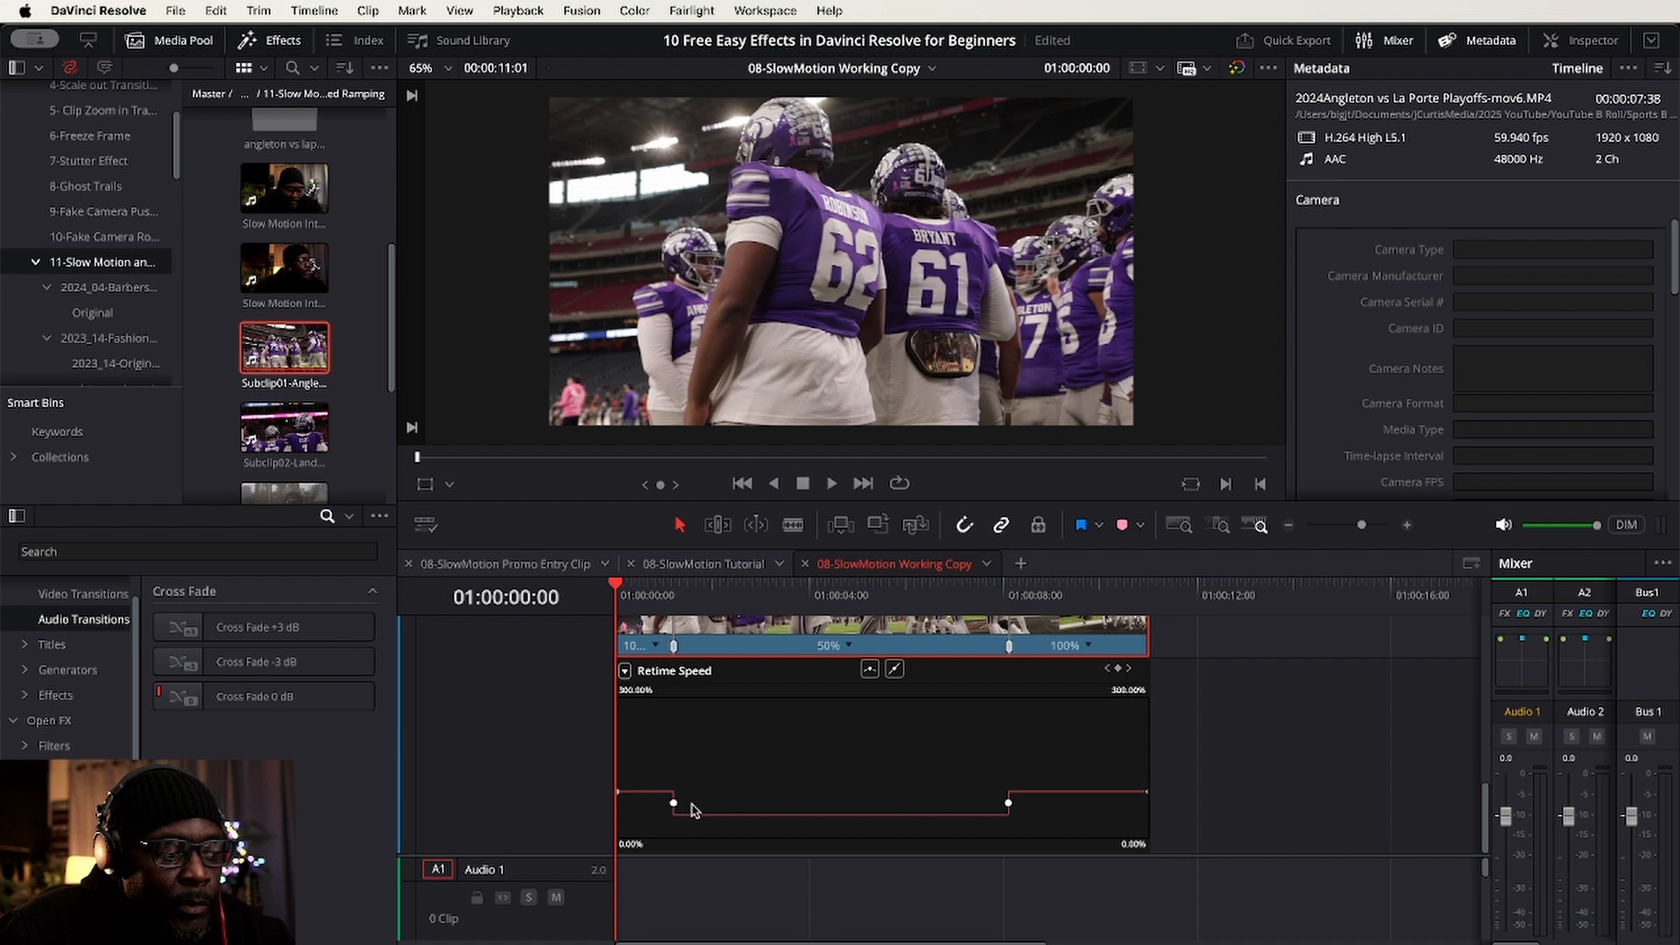
- Convert the first speed point on the Retime Speed curve to a smooth curve and widen its handles for a gradual slowdown
{"action": "left_click", "coordinate": [673, 802]}
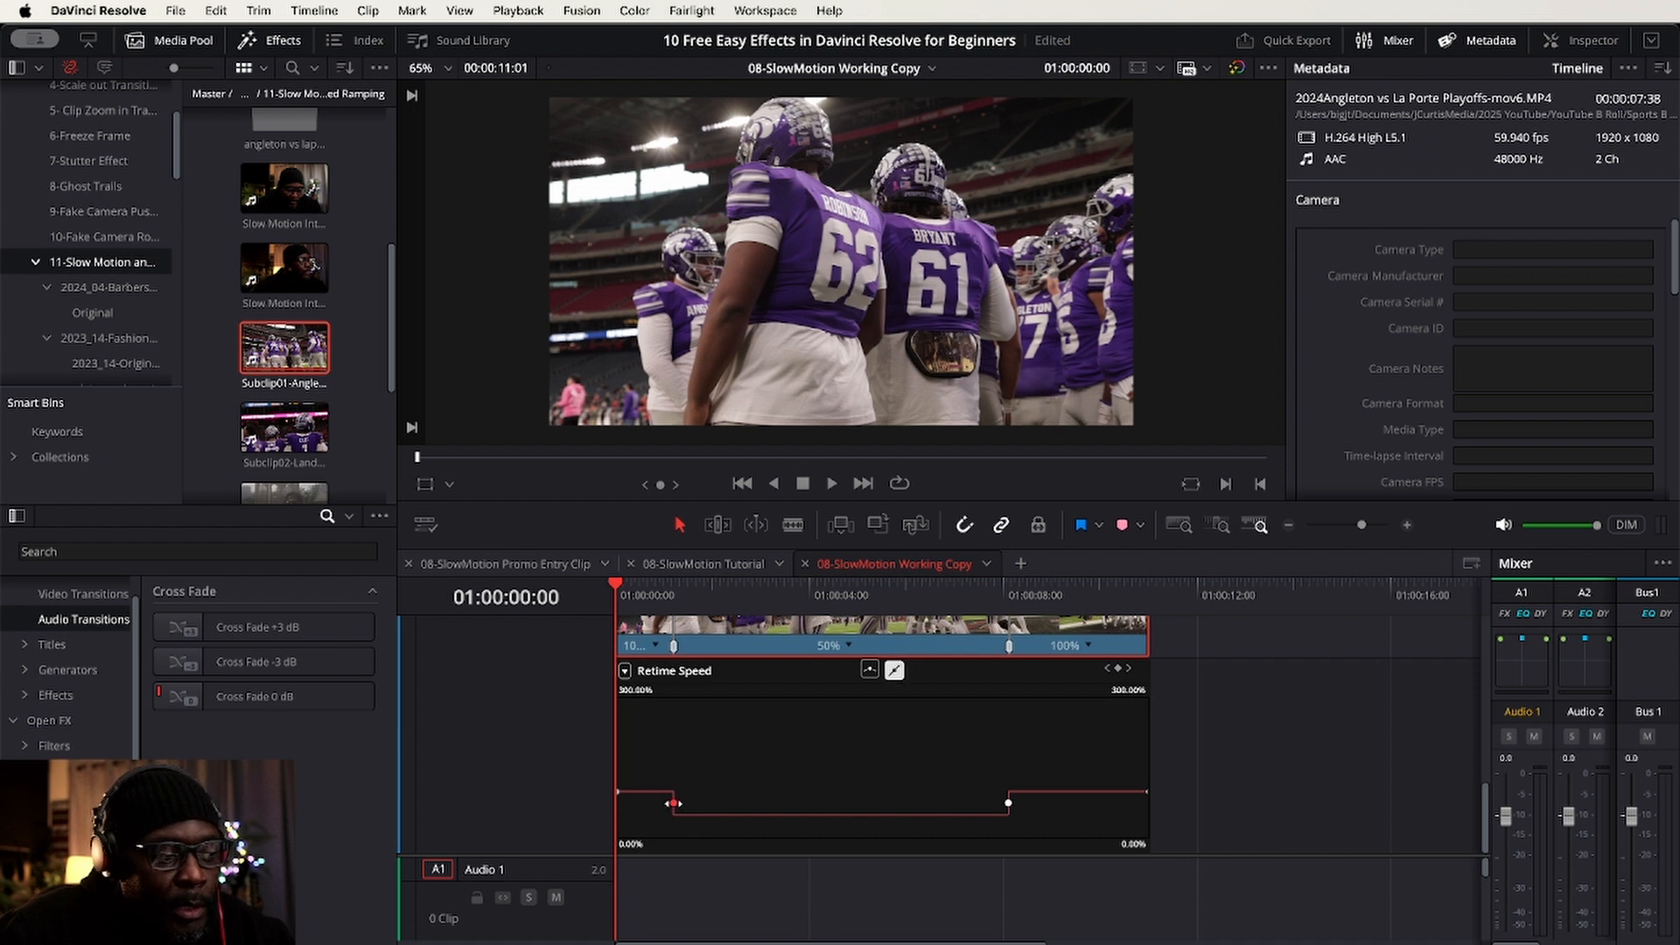
{"action": "left_click", "coordinate": [868, 671]}
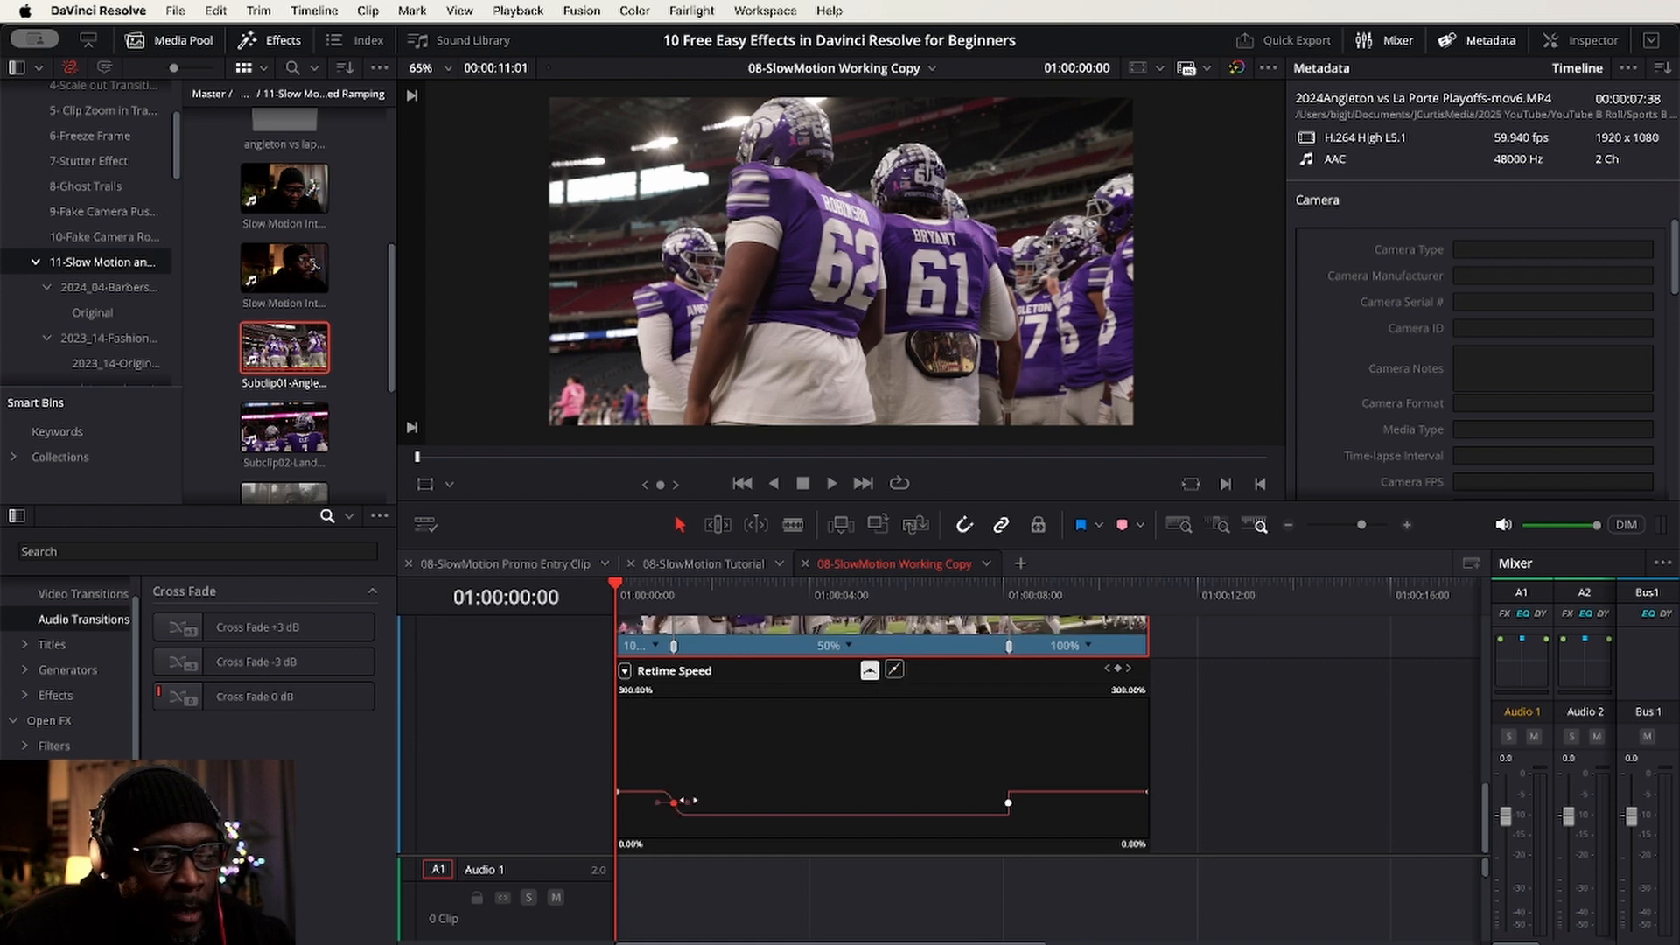
{"action": "left_click_drag", "start_coordinate": [686, 803], "coordinate": [724, 802]}
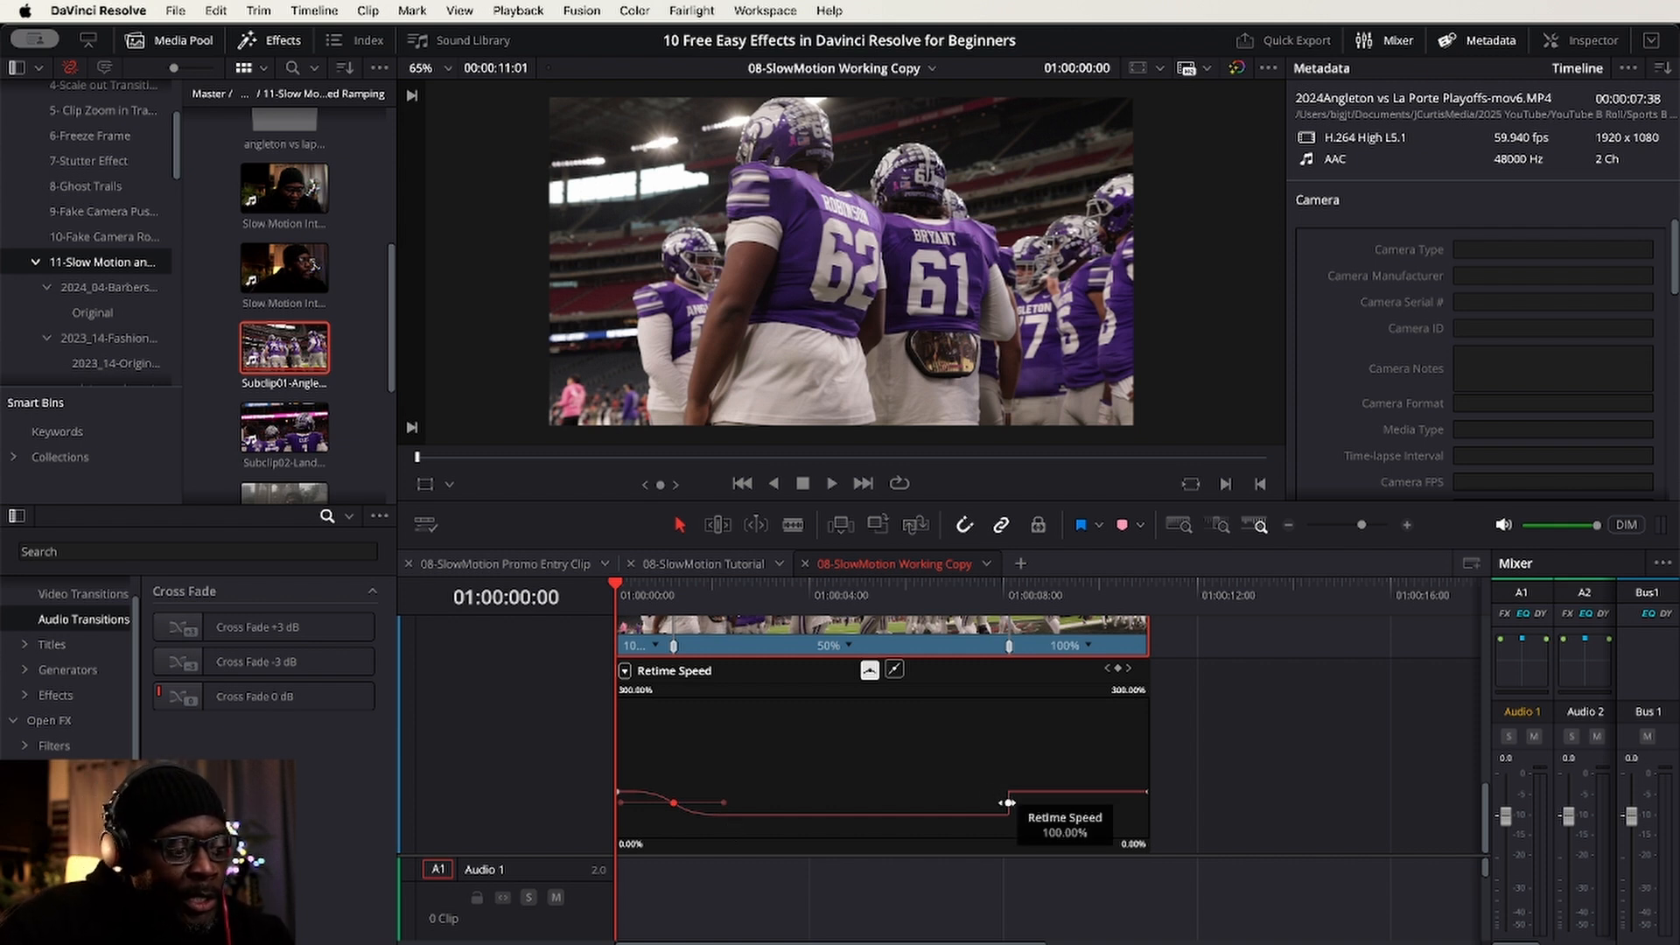
- Smooth the second speed point on the Retime Speed curve with widened handles, and slightly lengthen the first point's handles
{"action": "left_click", "coordinate": [1007, 802]}
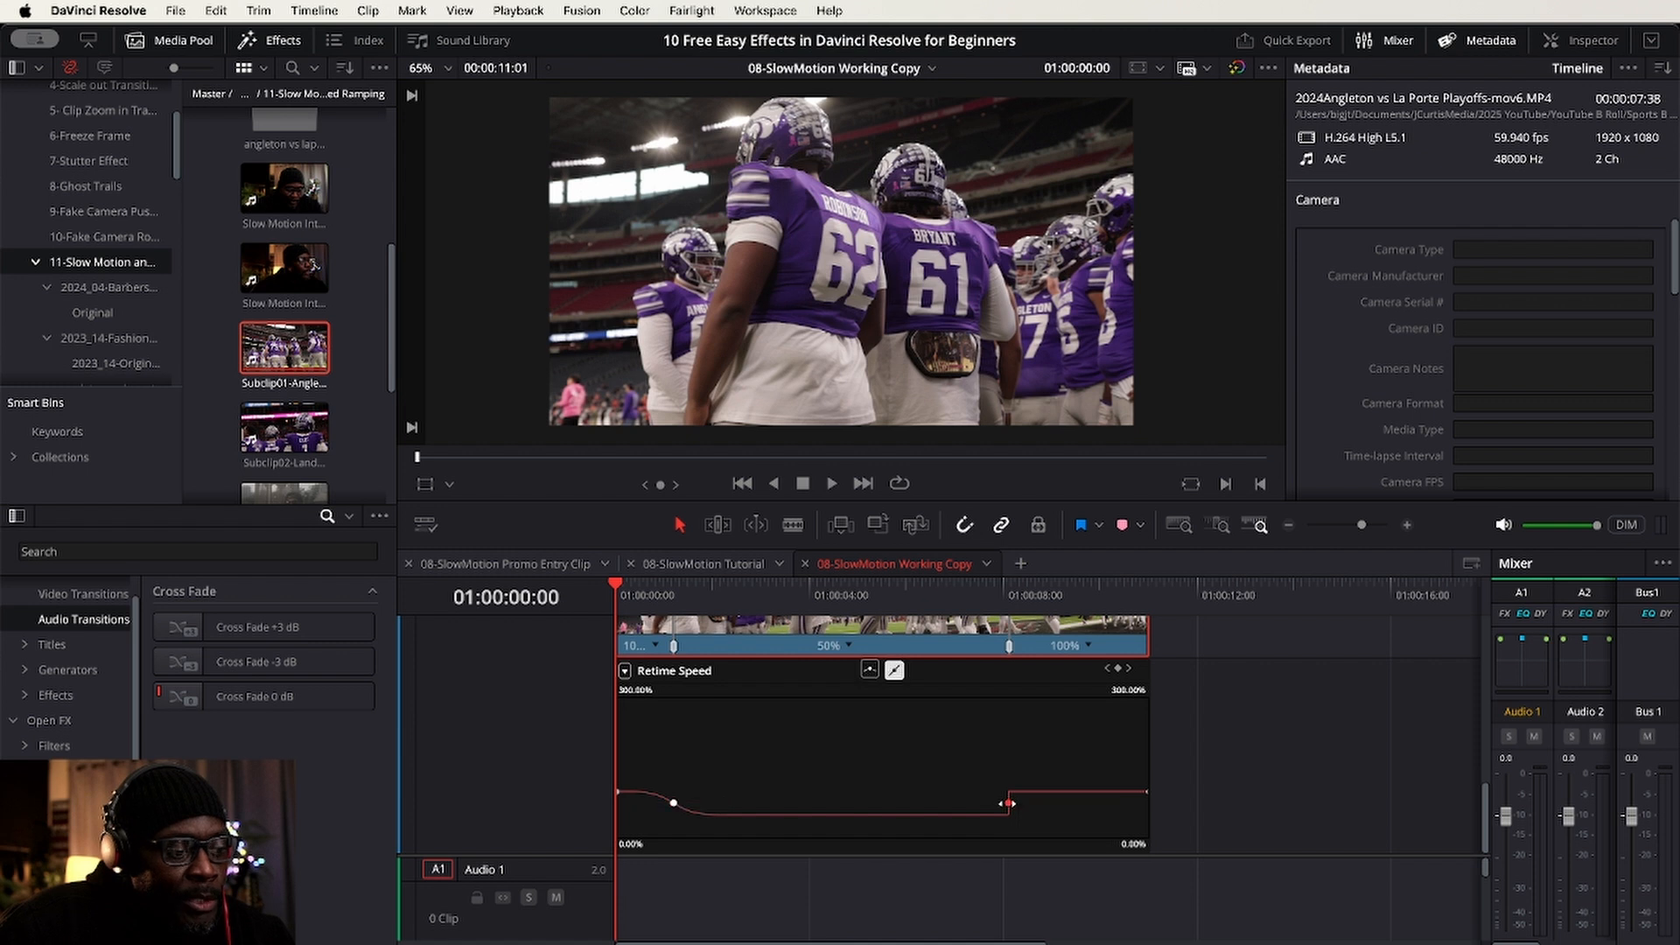
{"action": "left_click", "coordinate": [868, 670]}
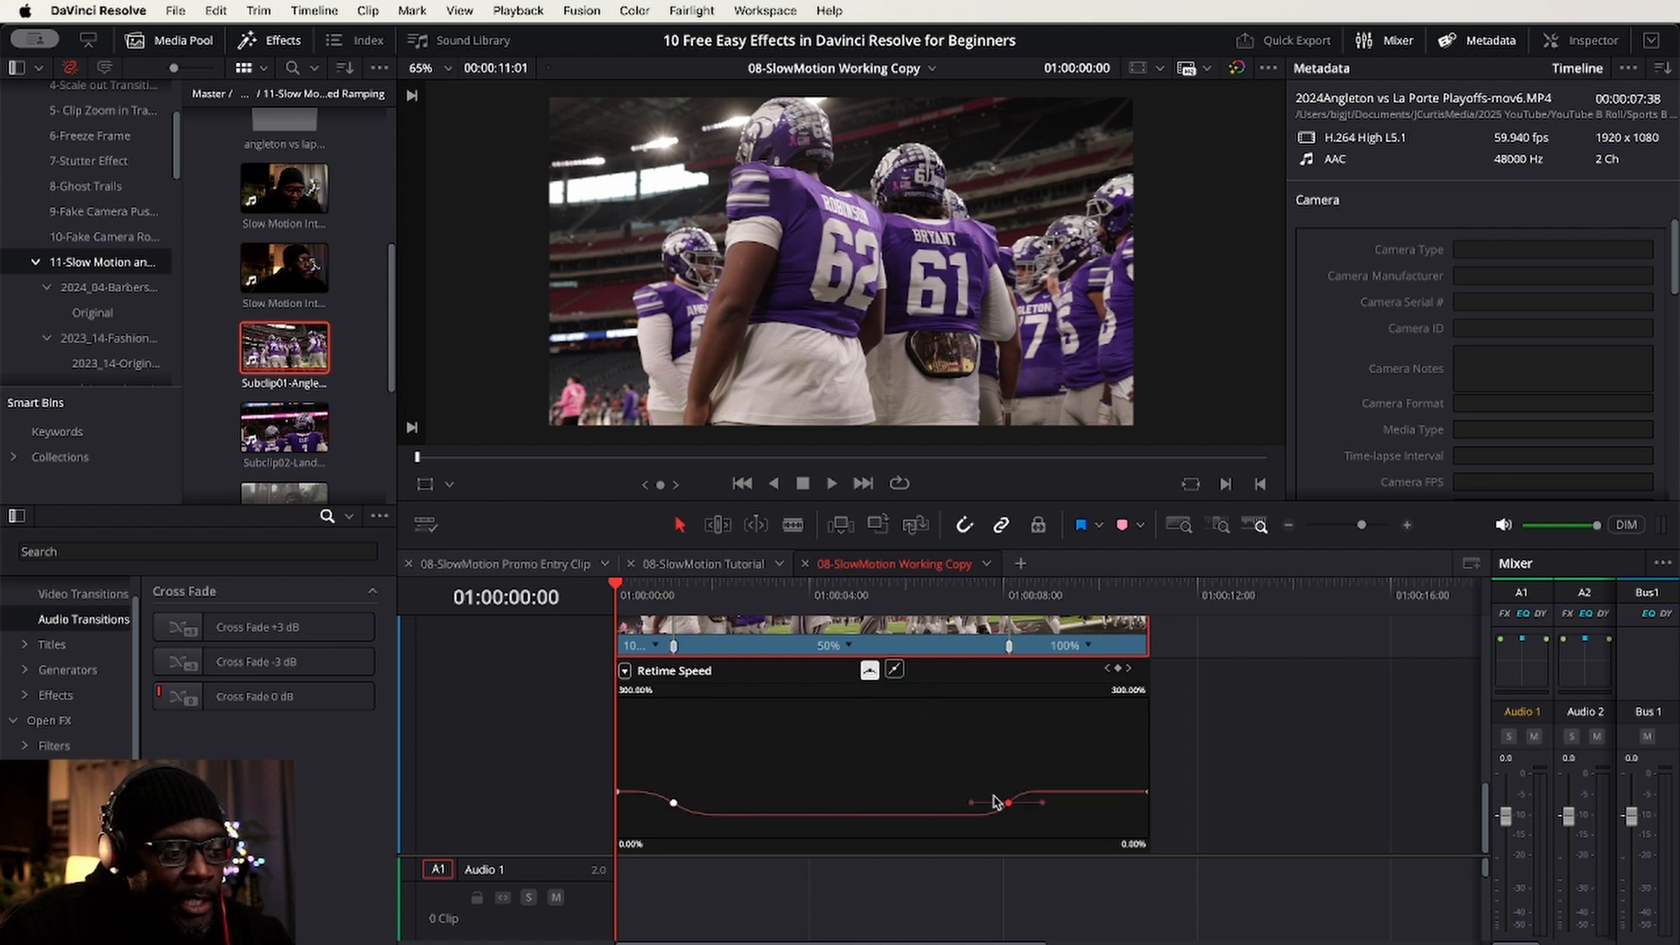
{"action": "left_click_drag", "start_coordinate": [967, 802], "coordinate": [951, 801]}
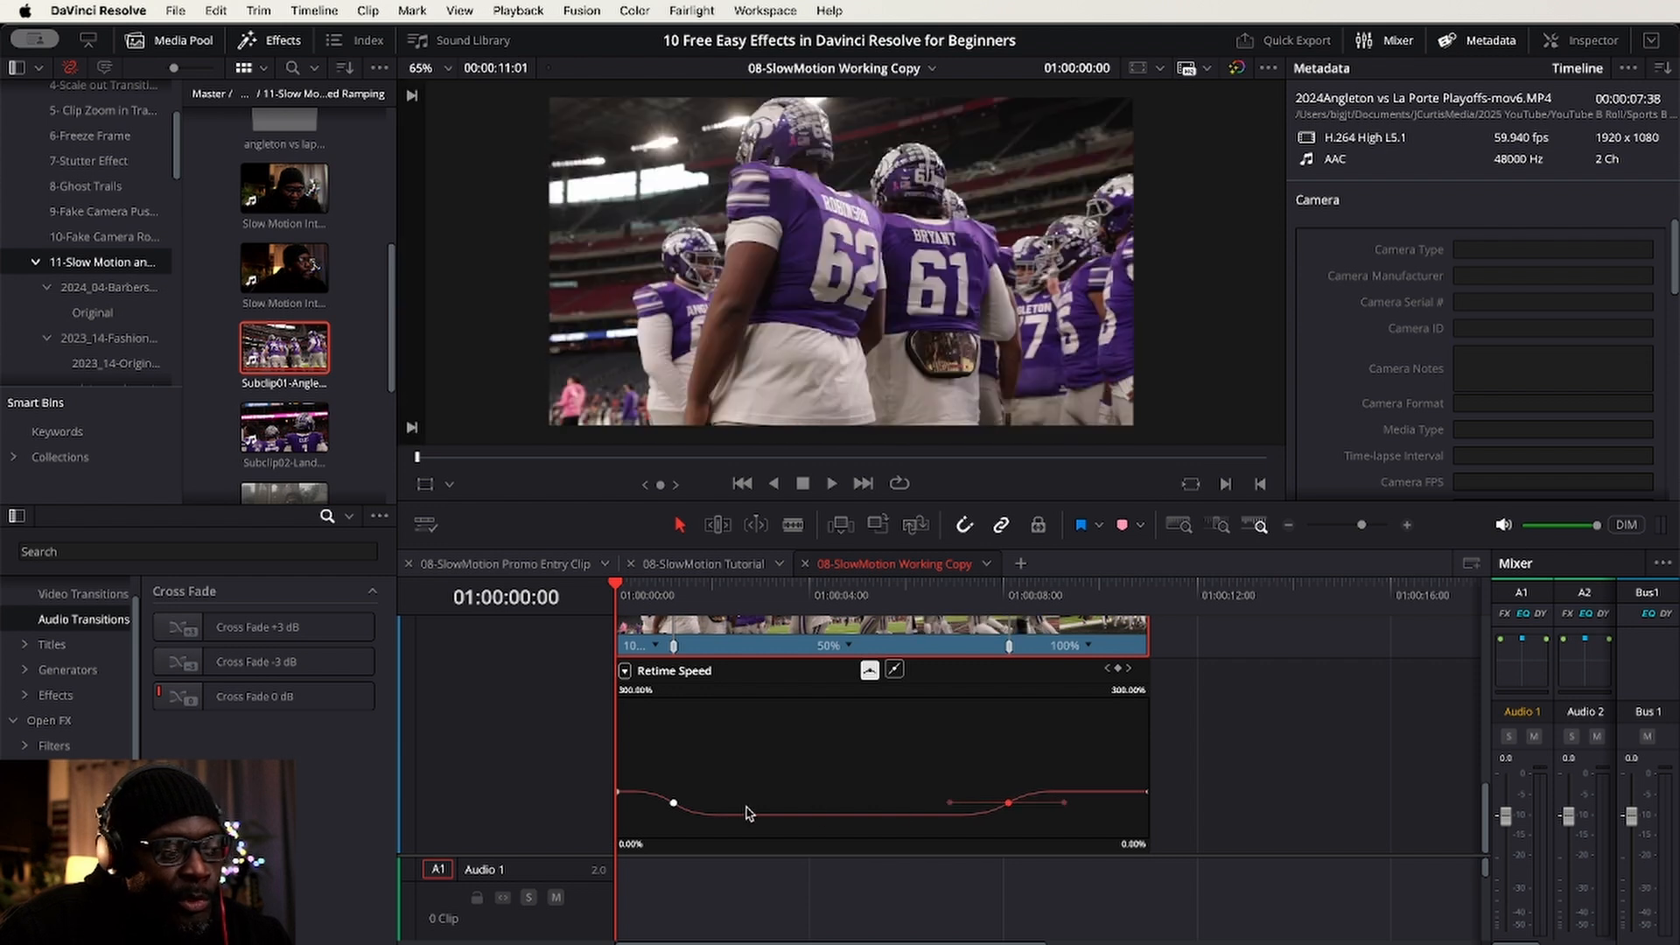
{"action": "left_click", "coordinate": [674, 803]}
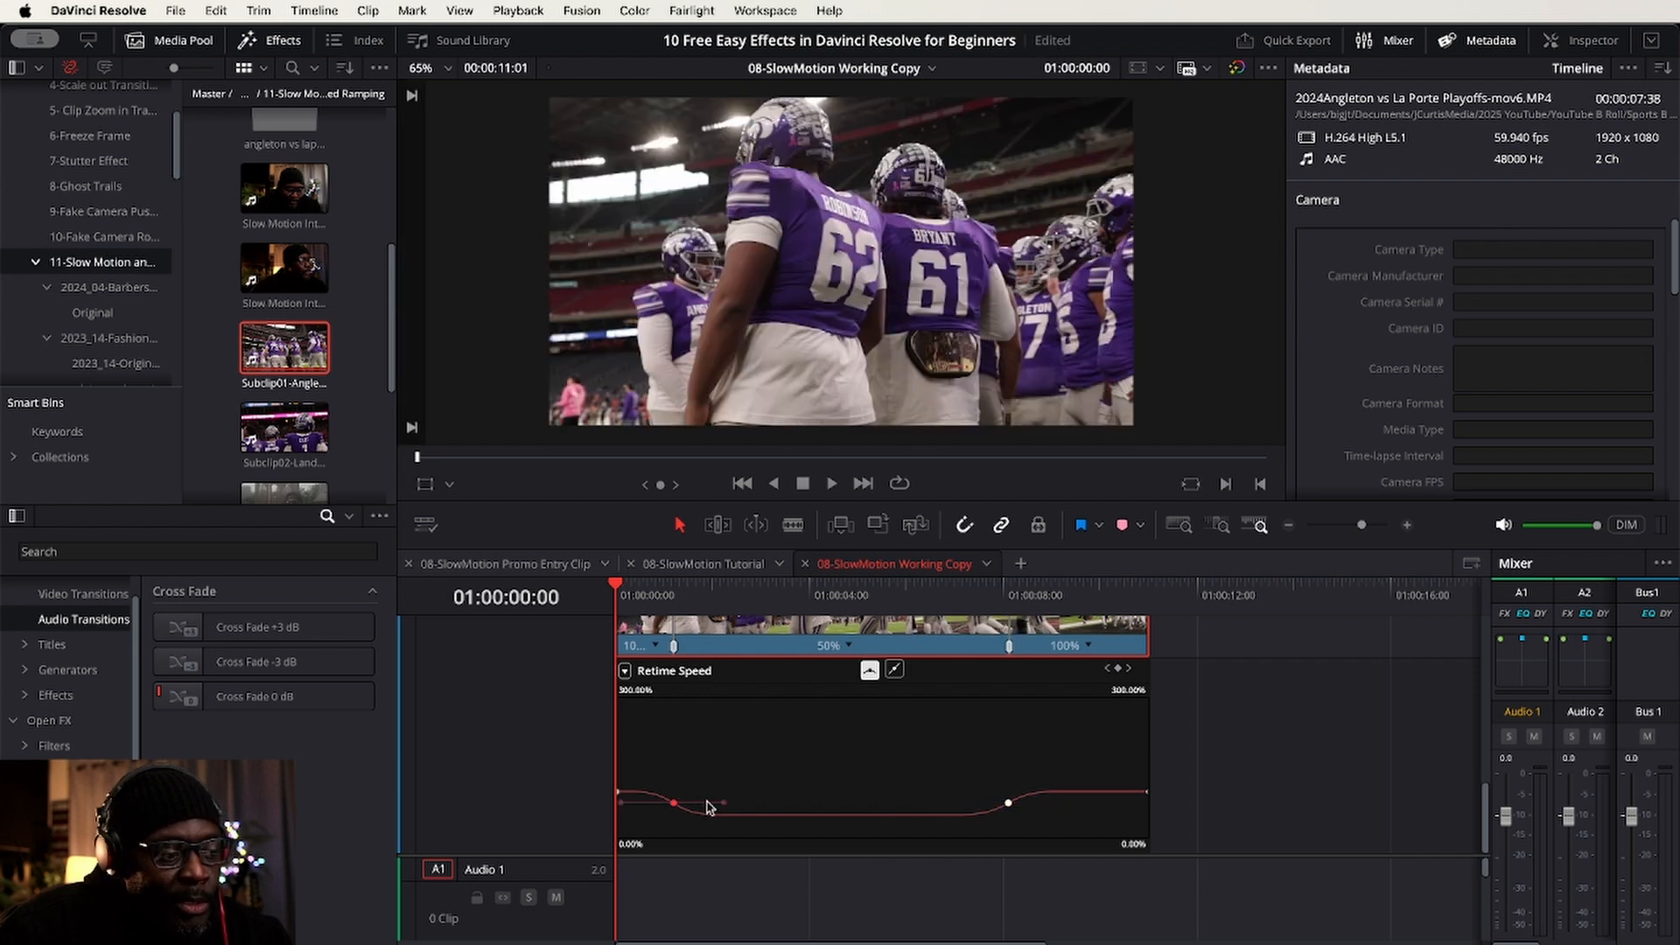
{"action": "left_click_drag", "start_coordinate": [721, 800], "coordinate": [726, 801]}
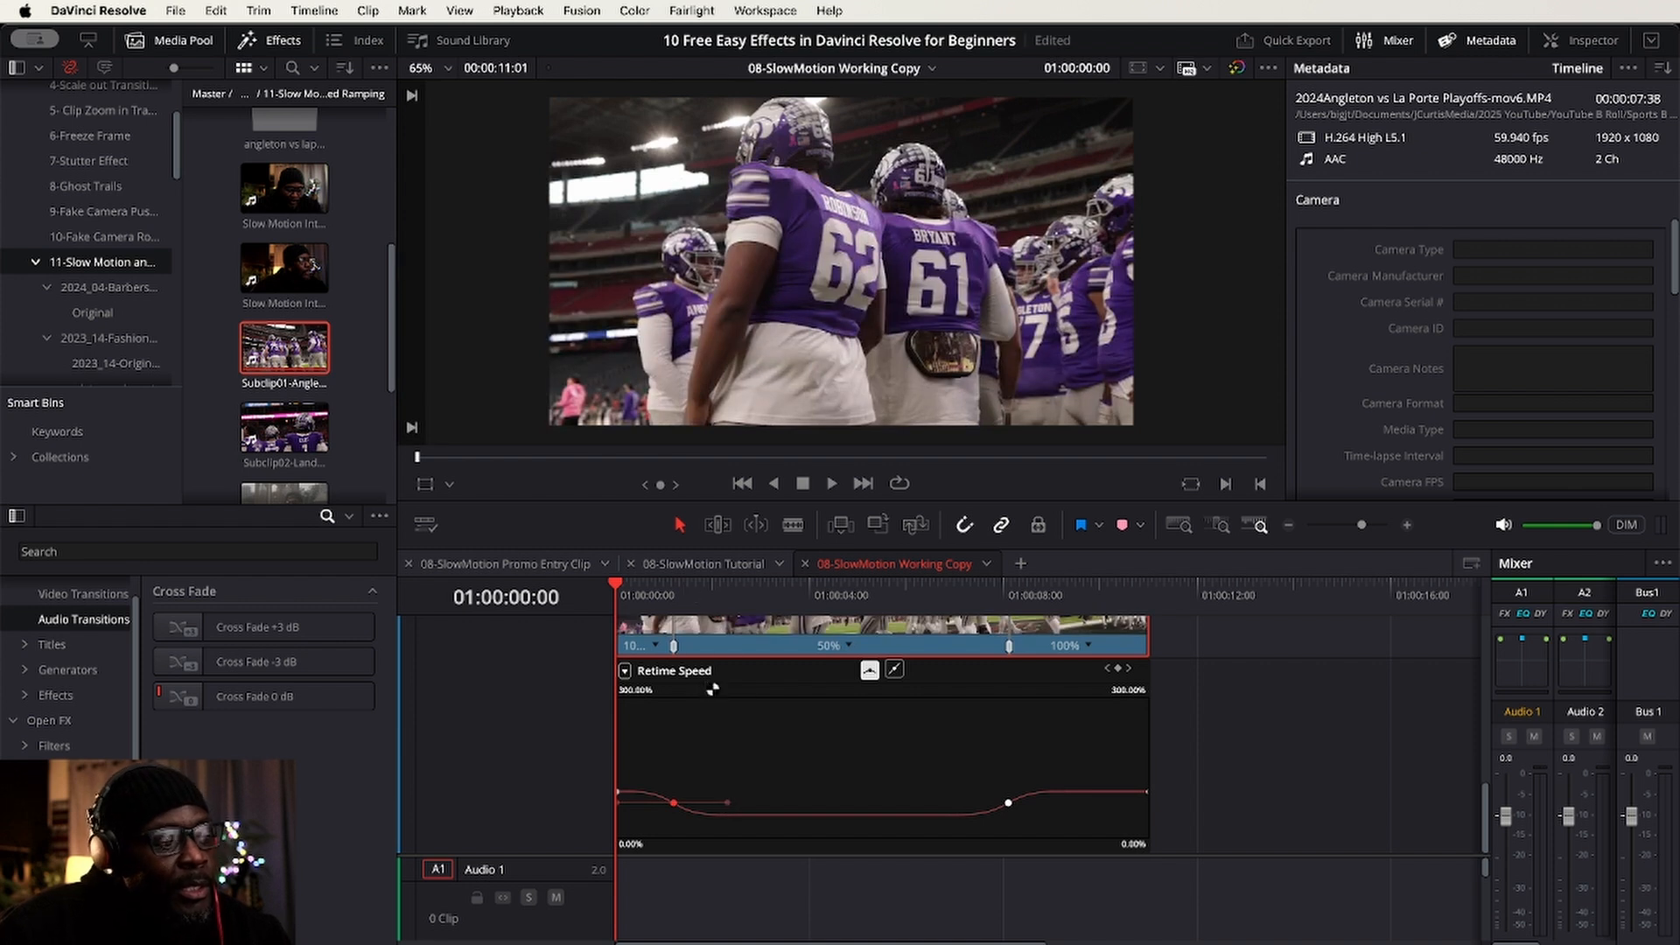
- Play the clip from the start to check the smoothed speed ramp, and replay the return to full speed near its end
{"action": "key", "text": "space"}
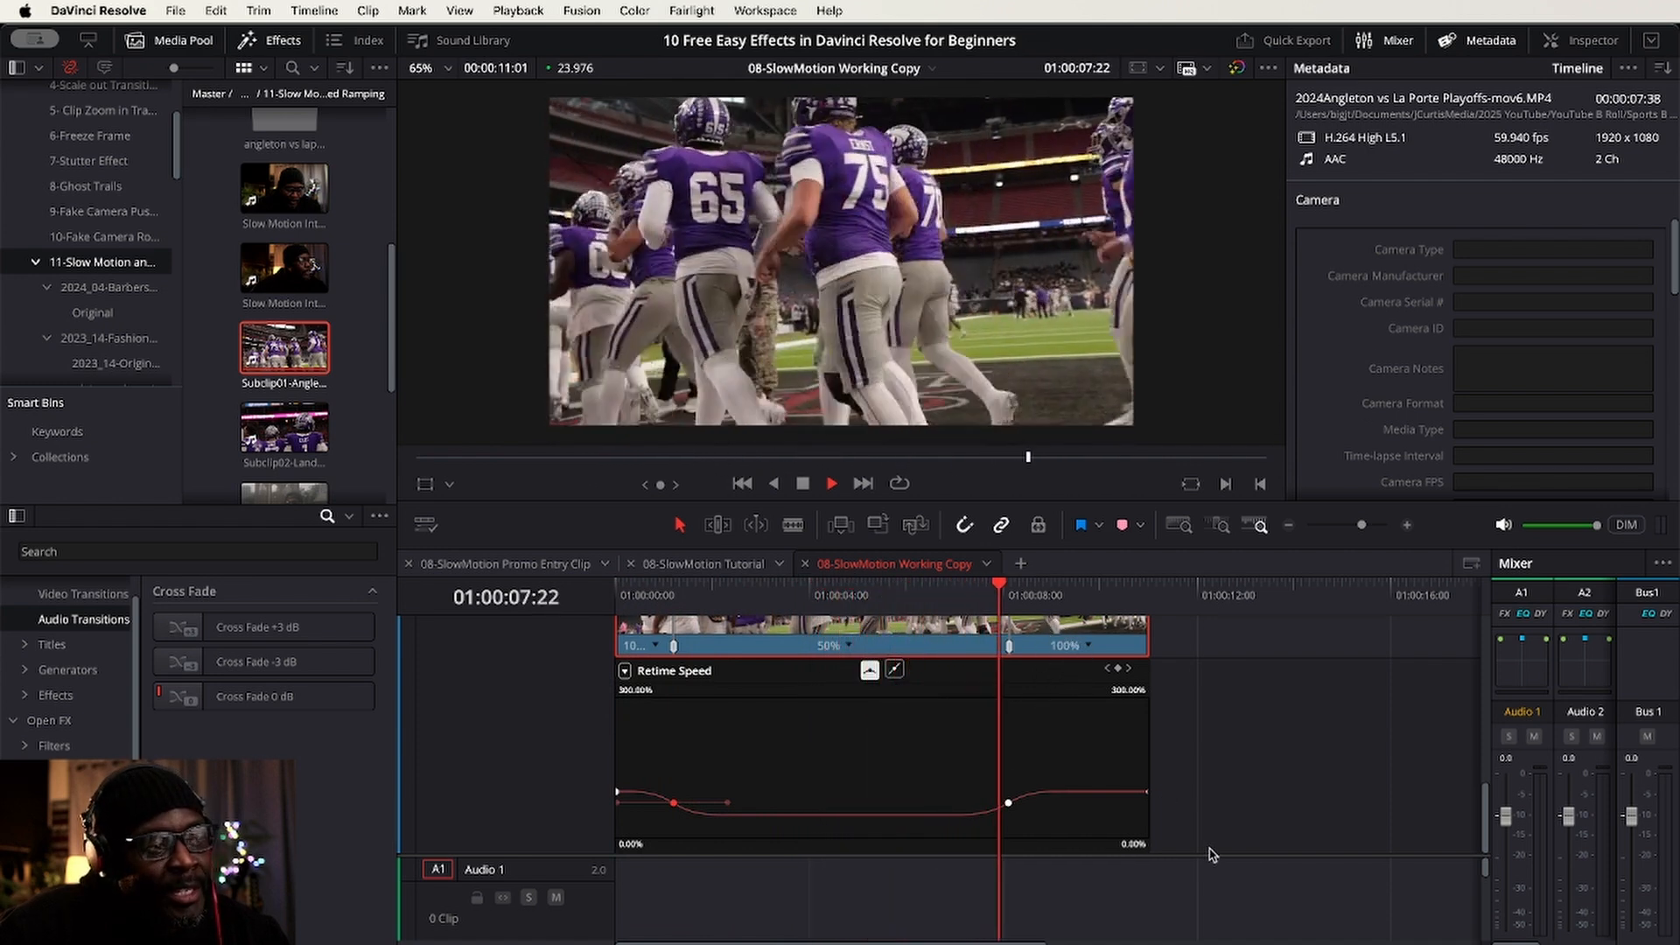
{"action": "key", "text": "space"}
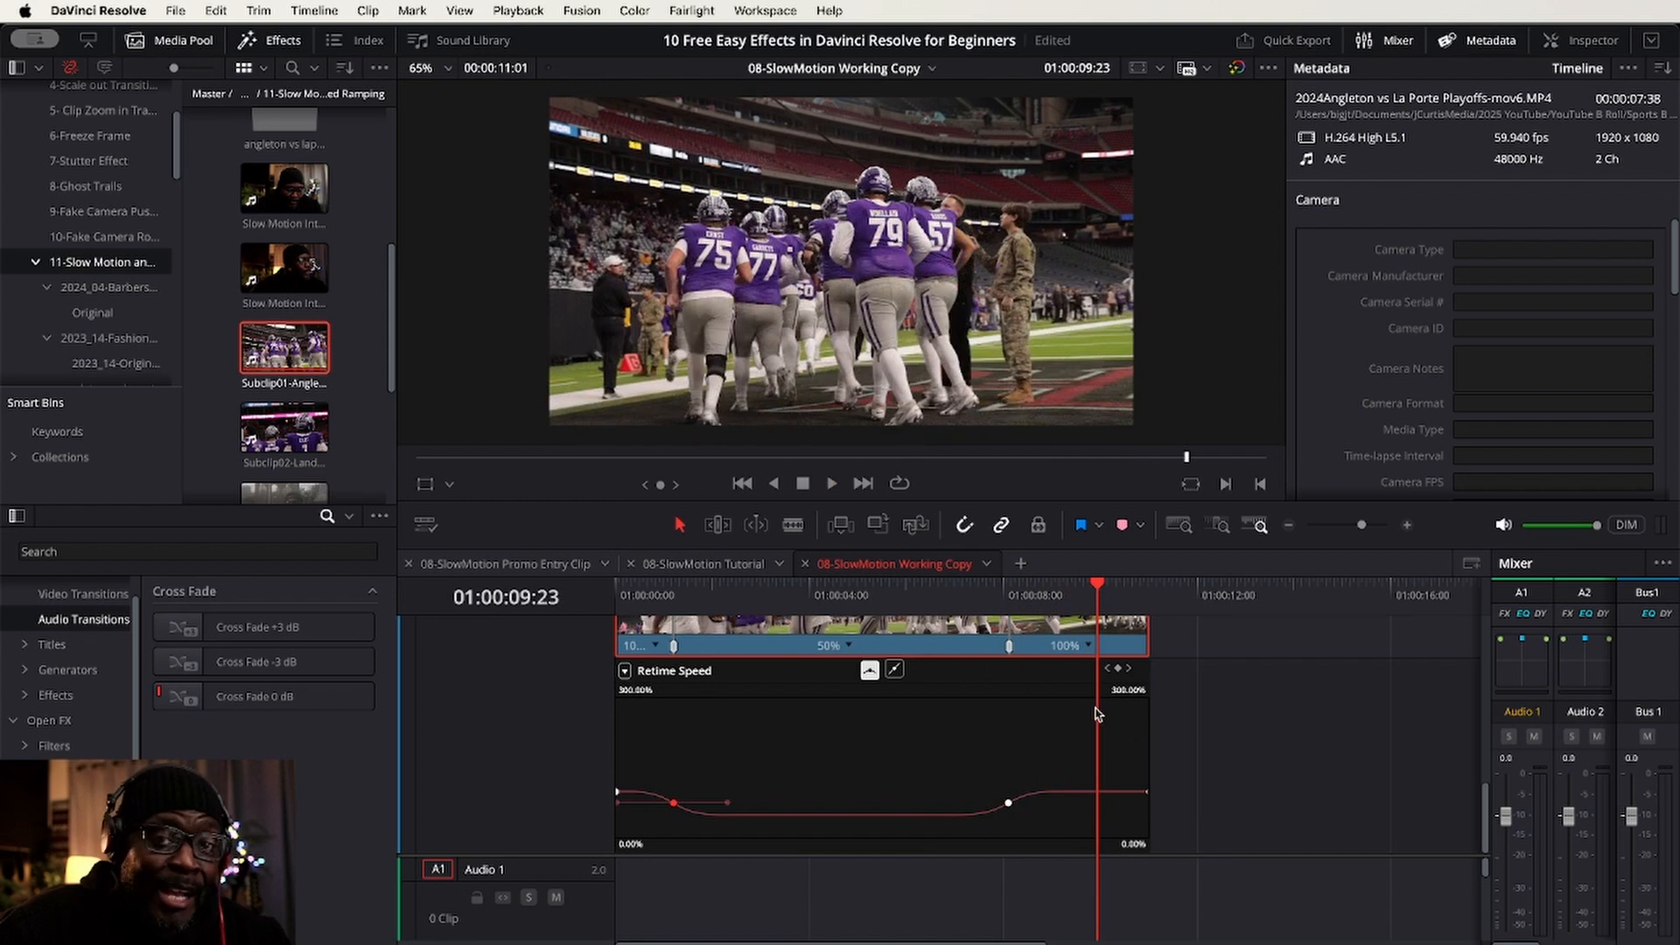
{"action": "left_click", "coordinate": [967, 592]}
{"action": "key", "text": "space"}
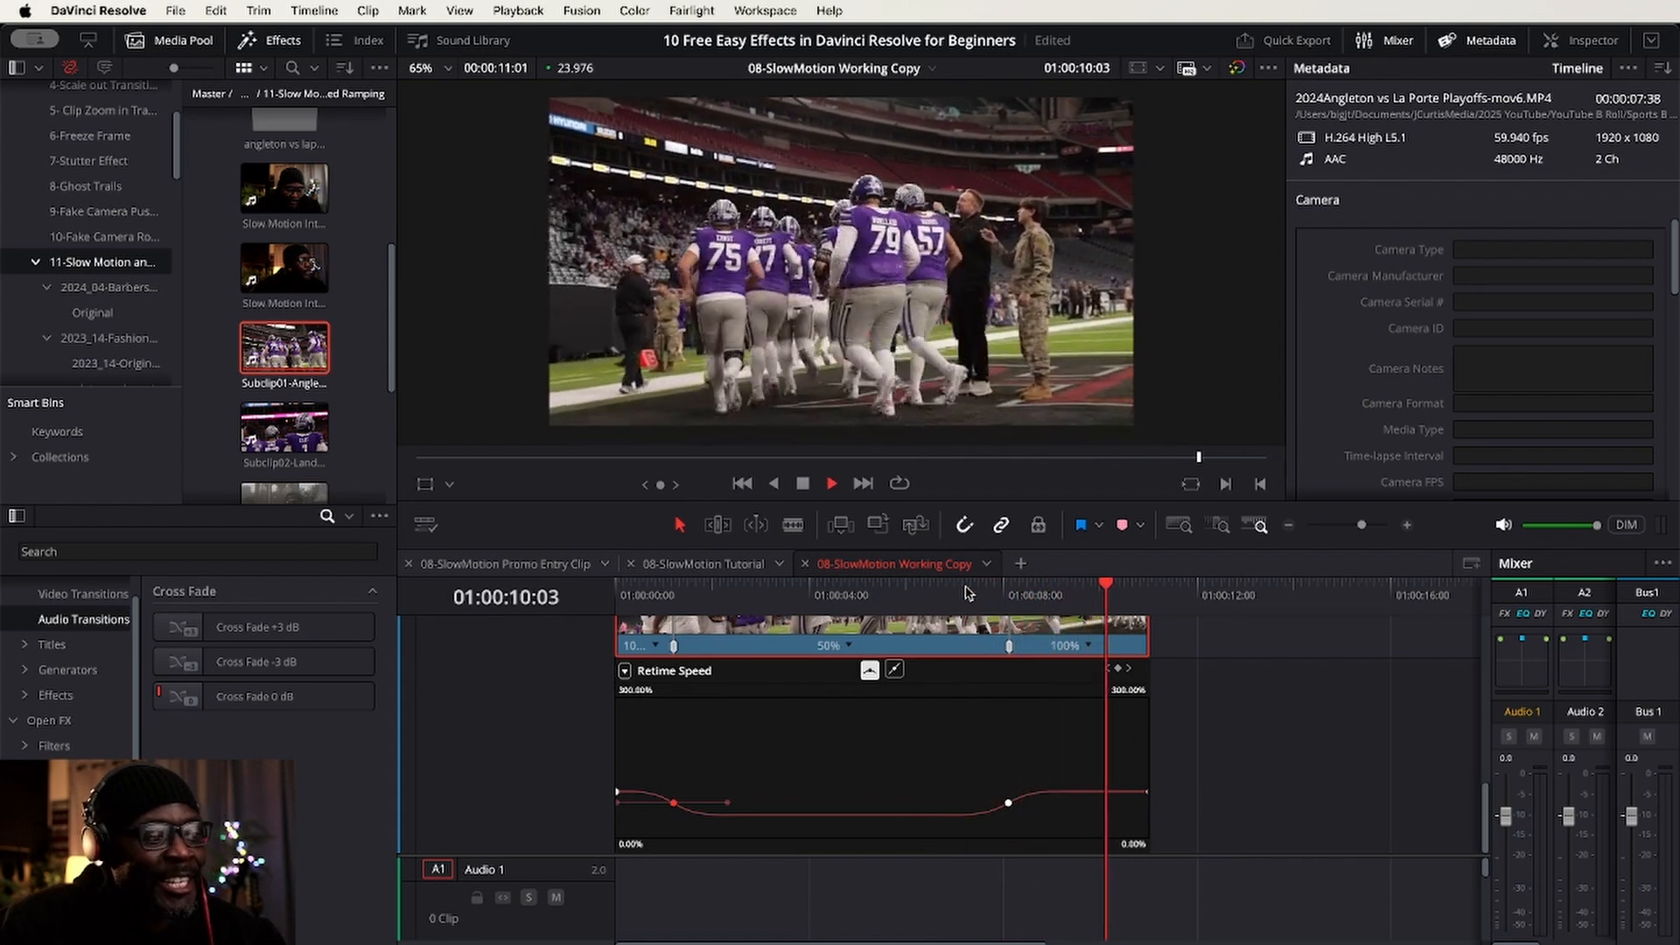
{"action": "key", "text": "space"}
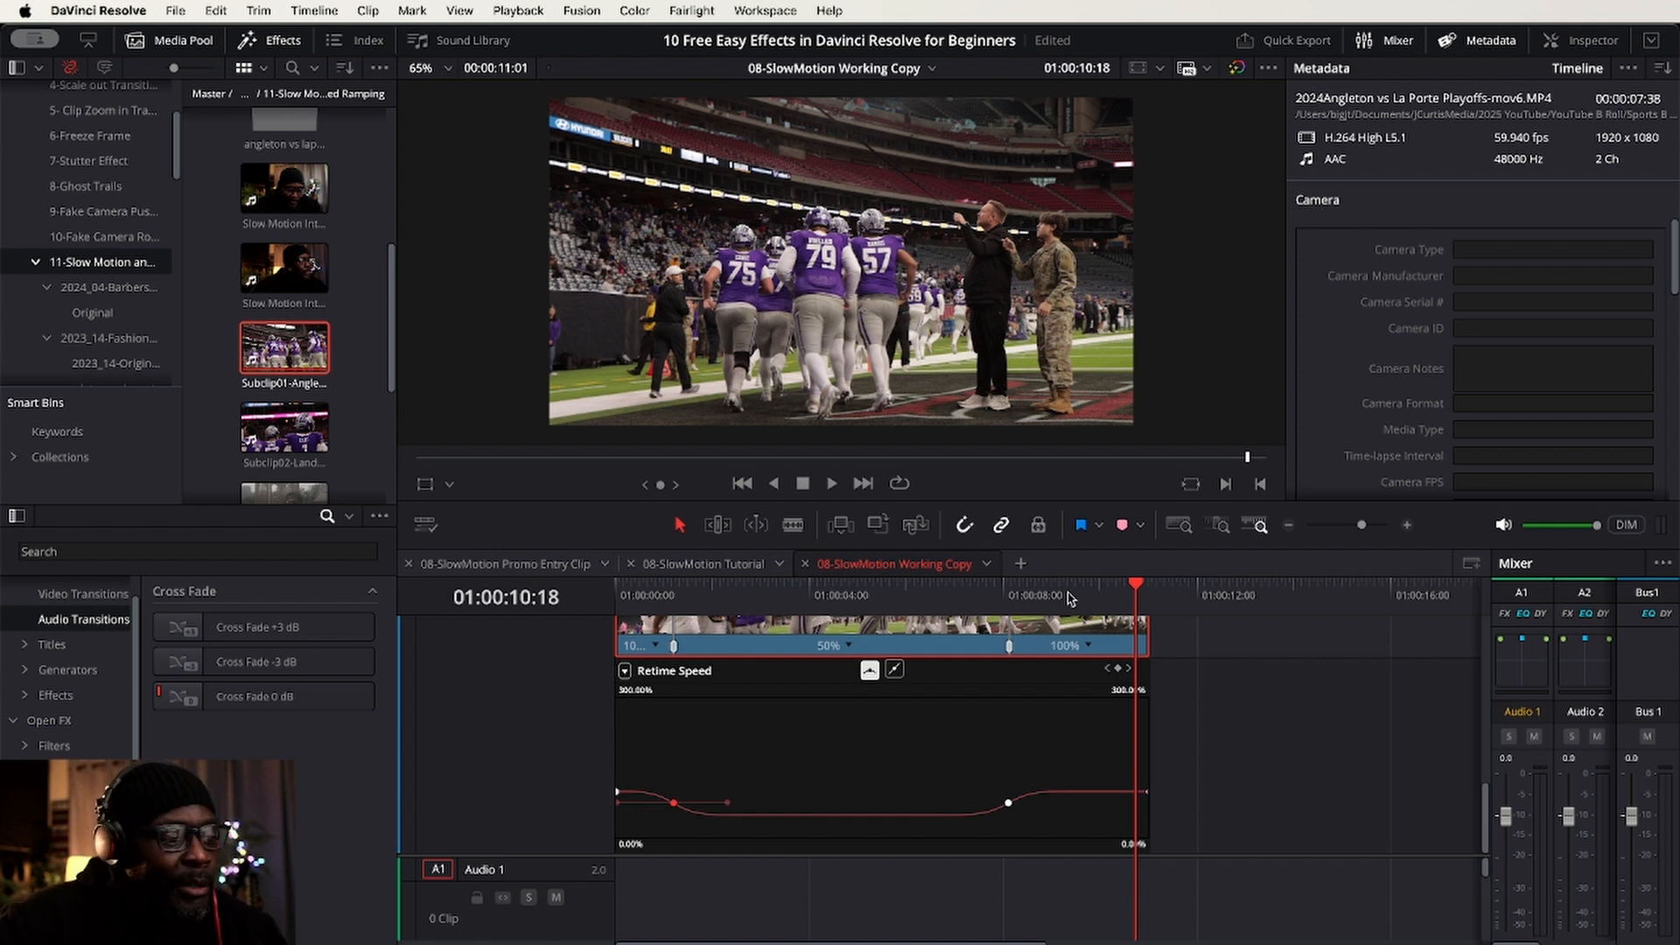
- Hide the Retime Curve and the Retime Controls on the huddle clip in the Video 1 track
{"action": "scroll", "coordinate": [872, 696], "scroll_direction": "up", "scroll_amount": 5}
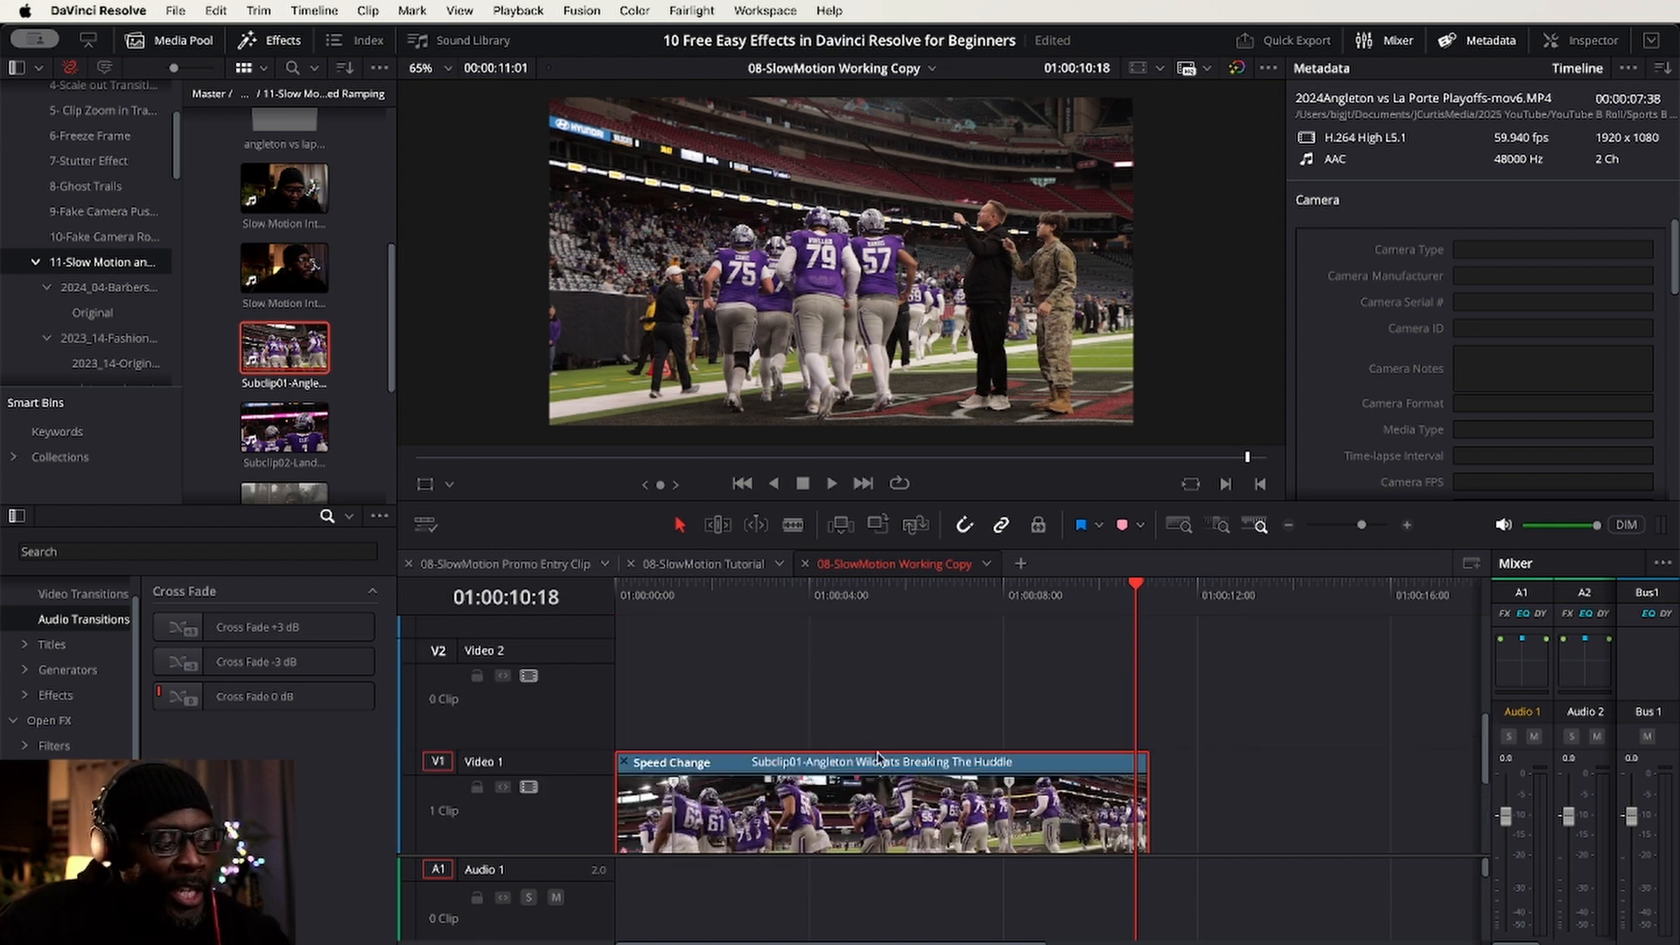
{"action": "scroll", "coordinate": [878, 758], "scroll_direction": "down", "scroll_amount": 5}
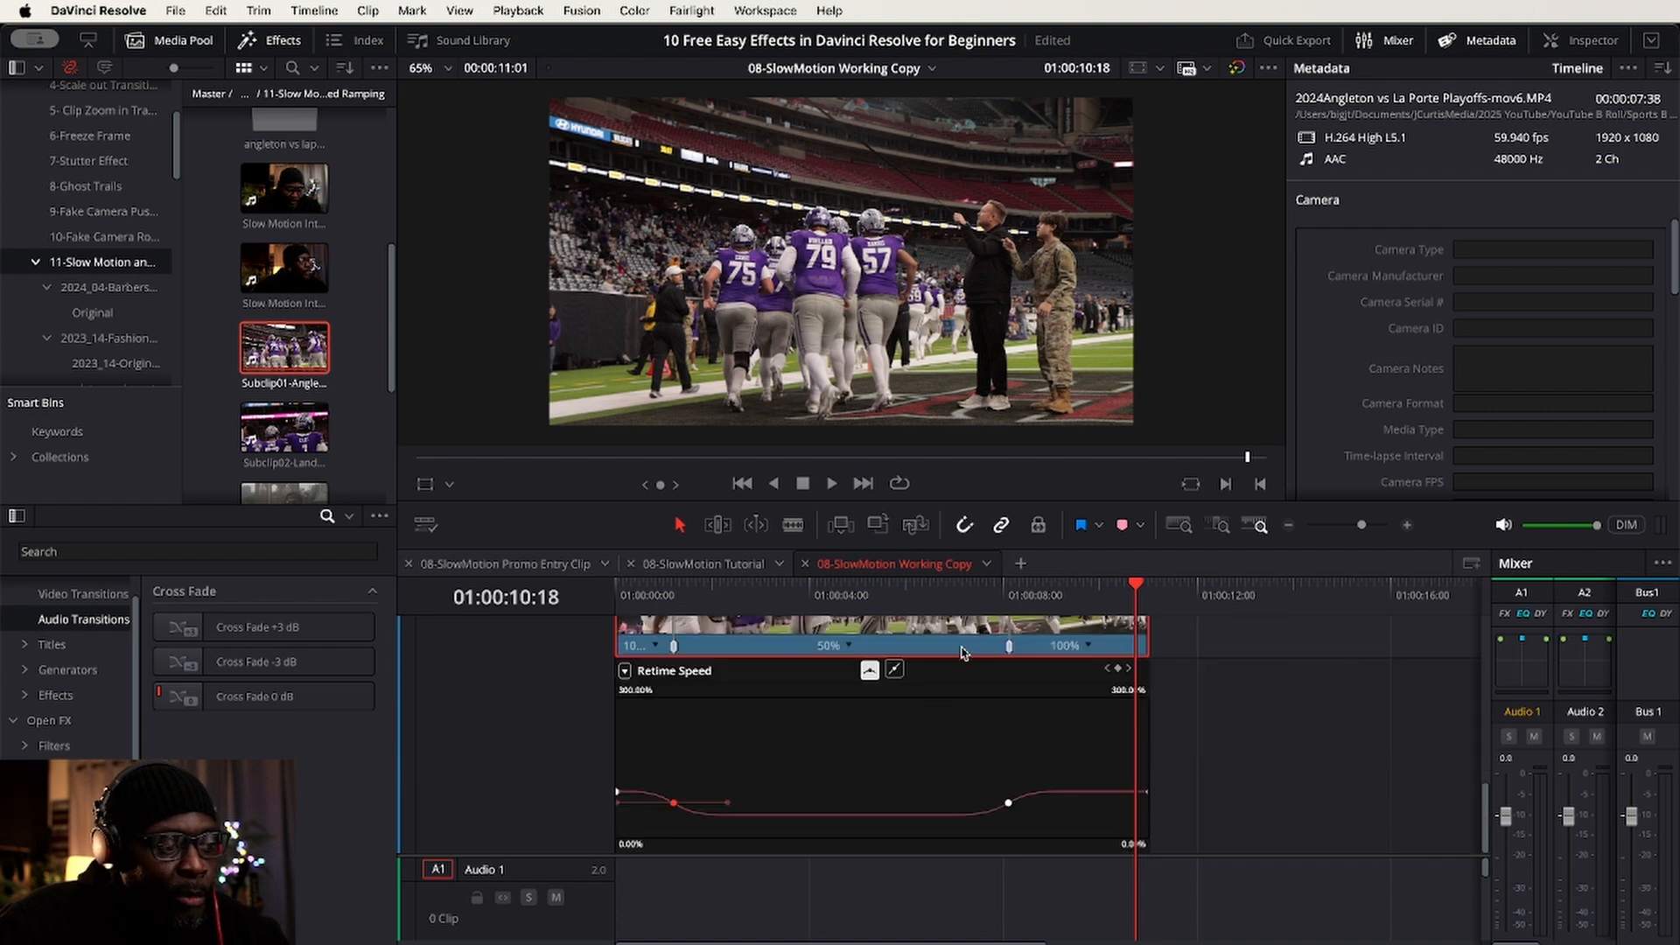
{"action": "right_click", "coordinate": [963, 652]}
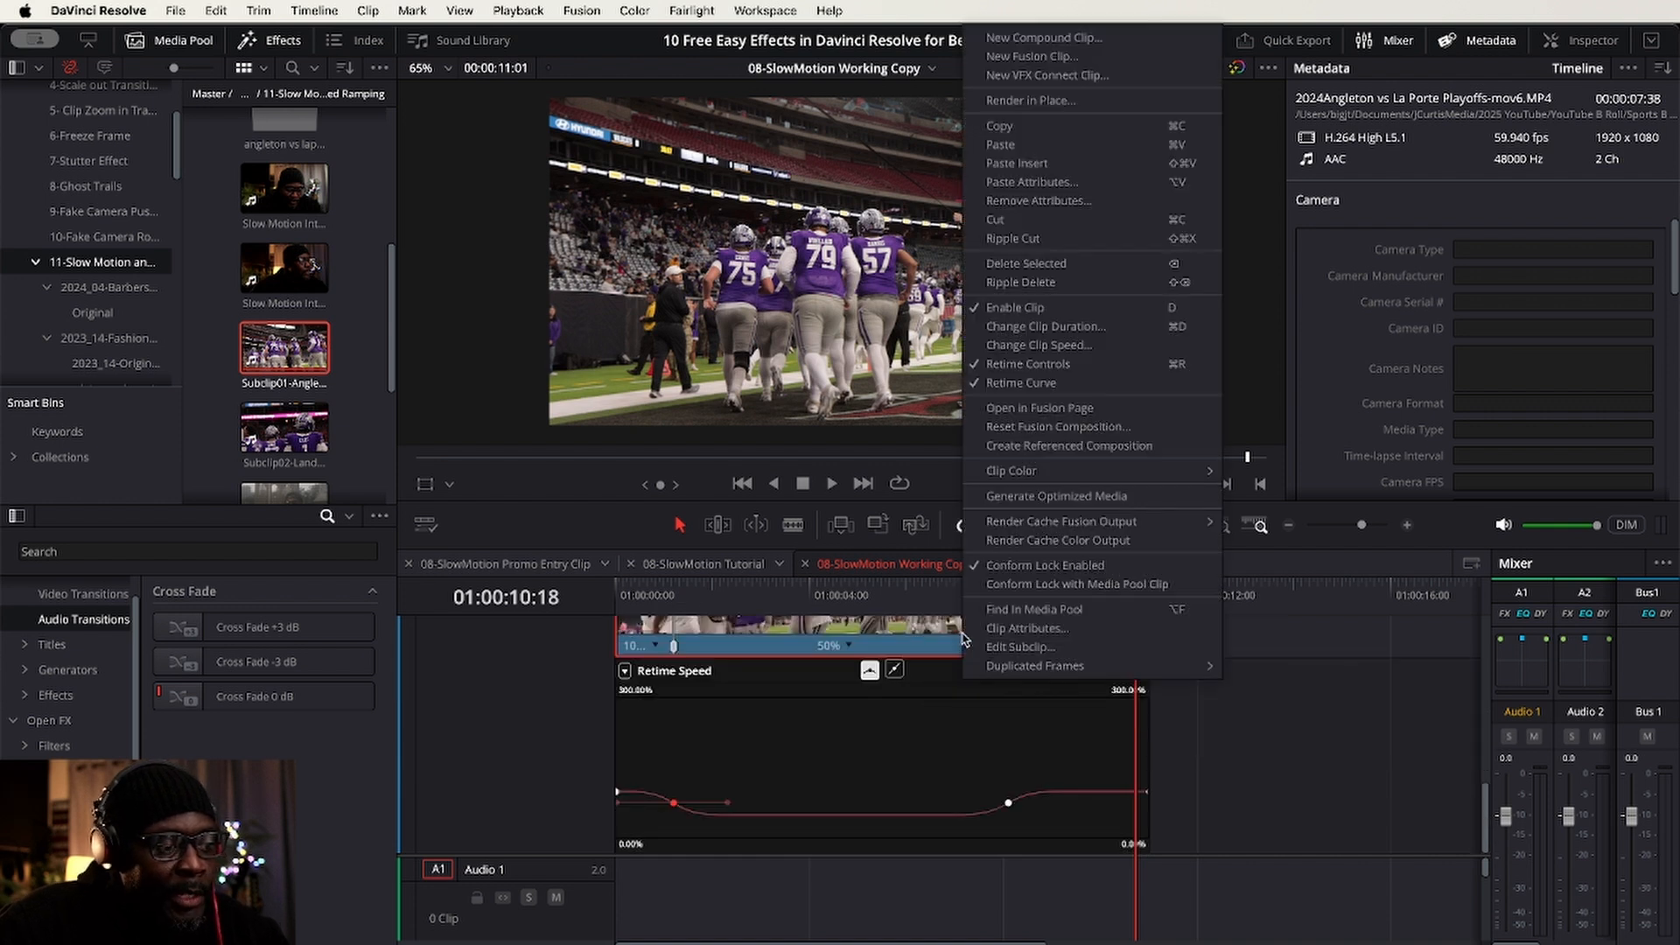
{"action": "left_click", "coordinate": [1030, 385]}
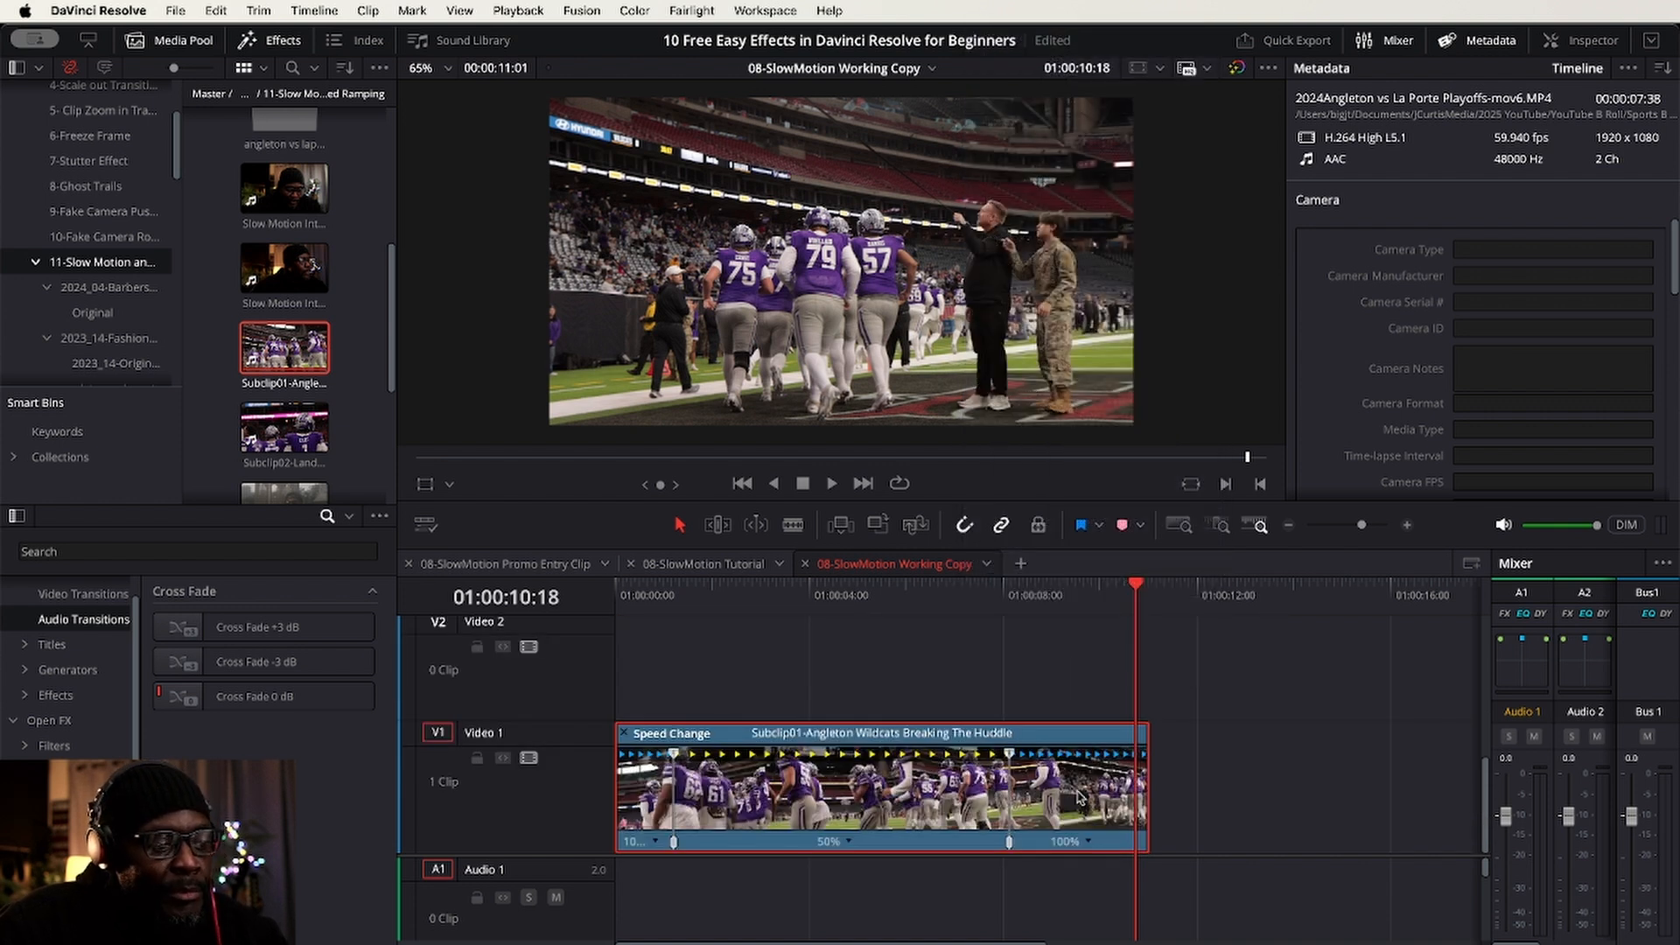
{"action": "key", "text": "super+r"}
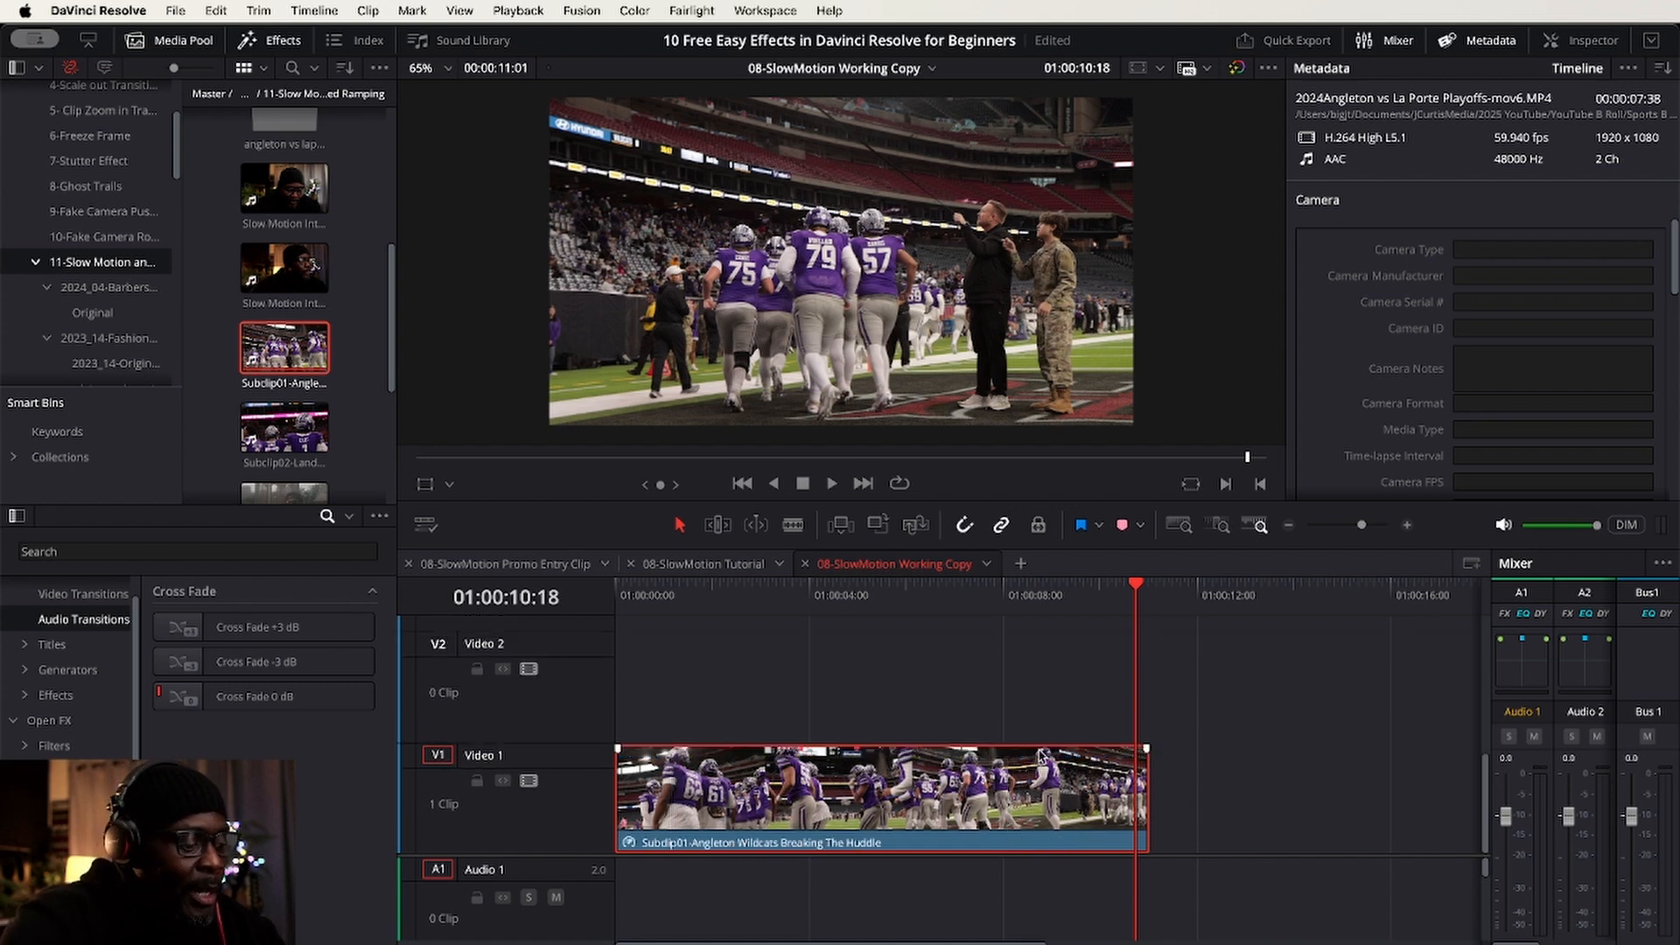
- Play the finished speed-ramped clip from the beginning of the timeline to its end, and deselect the clip
{"action": "key", "text": "Home"}
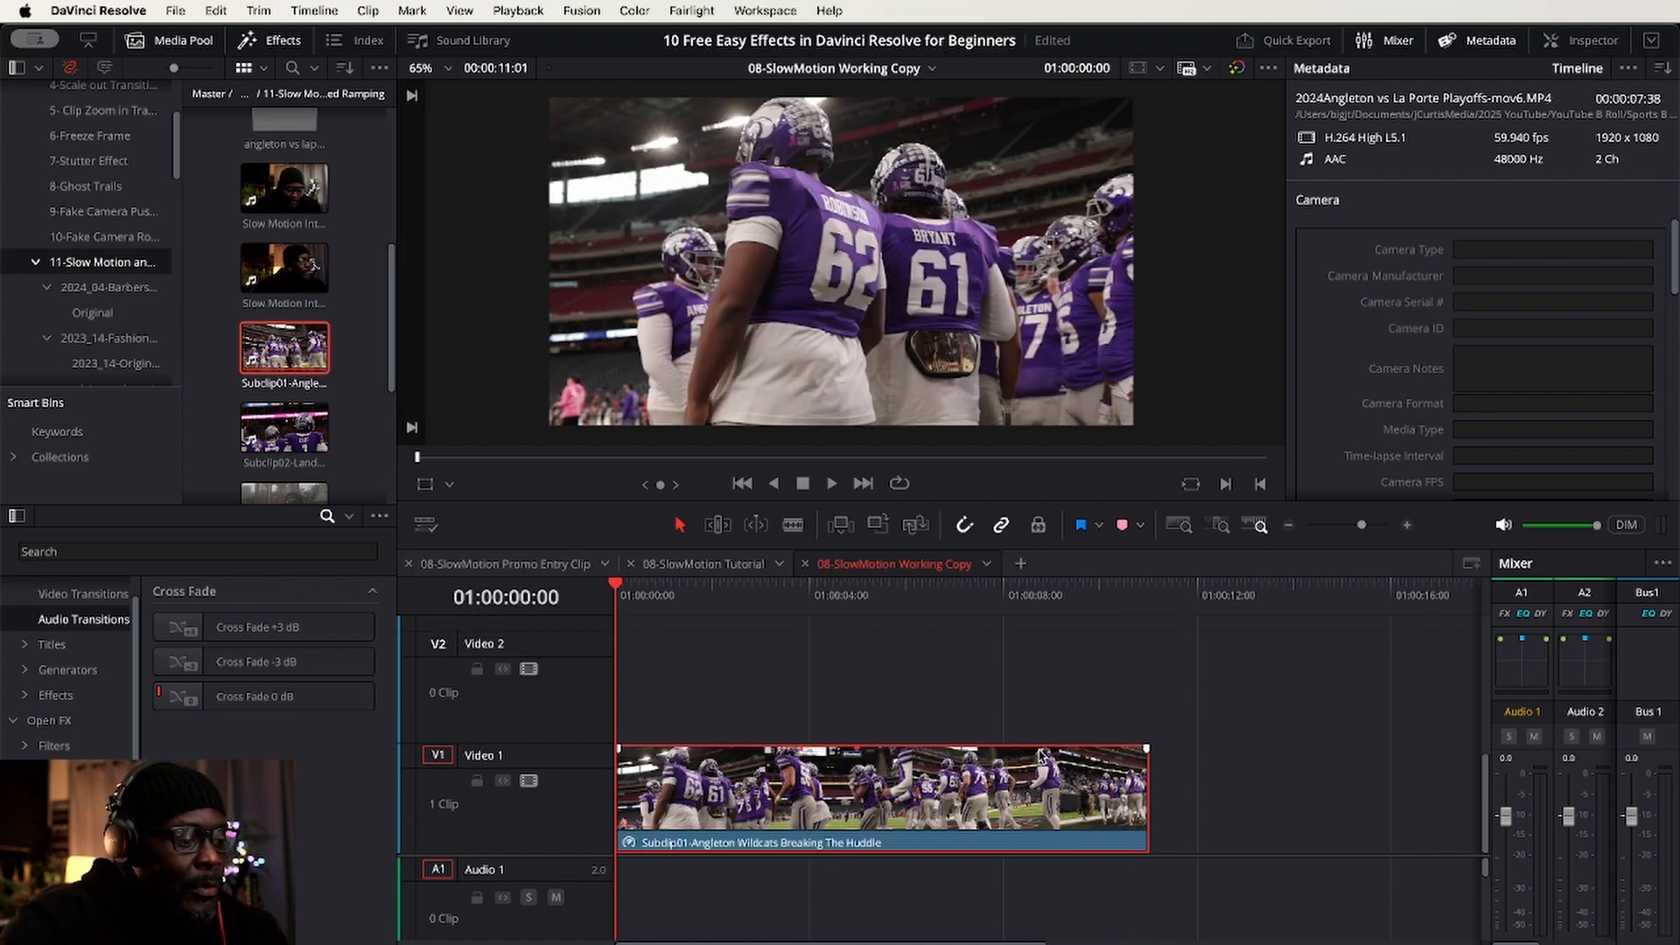
{"action": "key", "text": "space"}
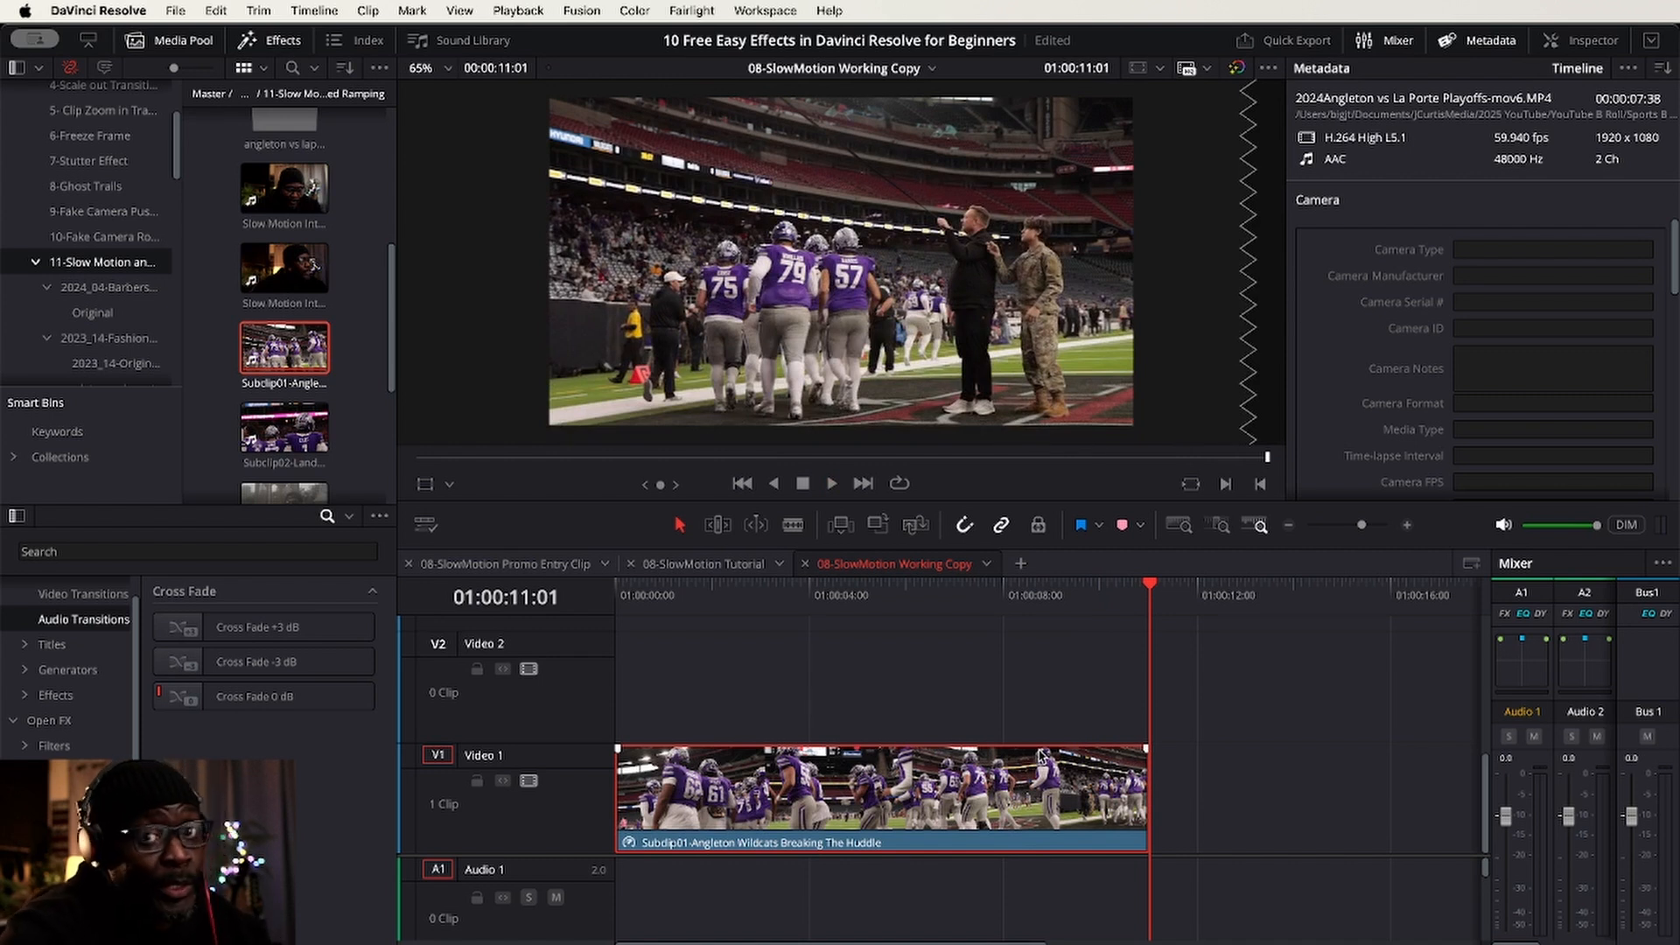
{"action": "left_click", "coordinate": [982, 690]}
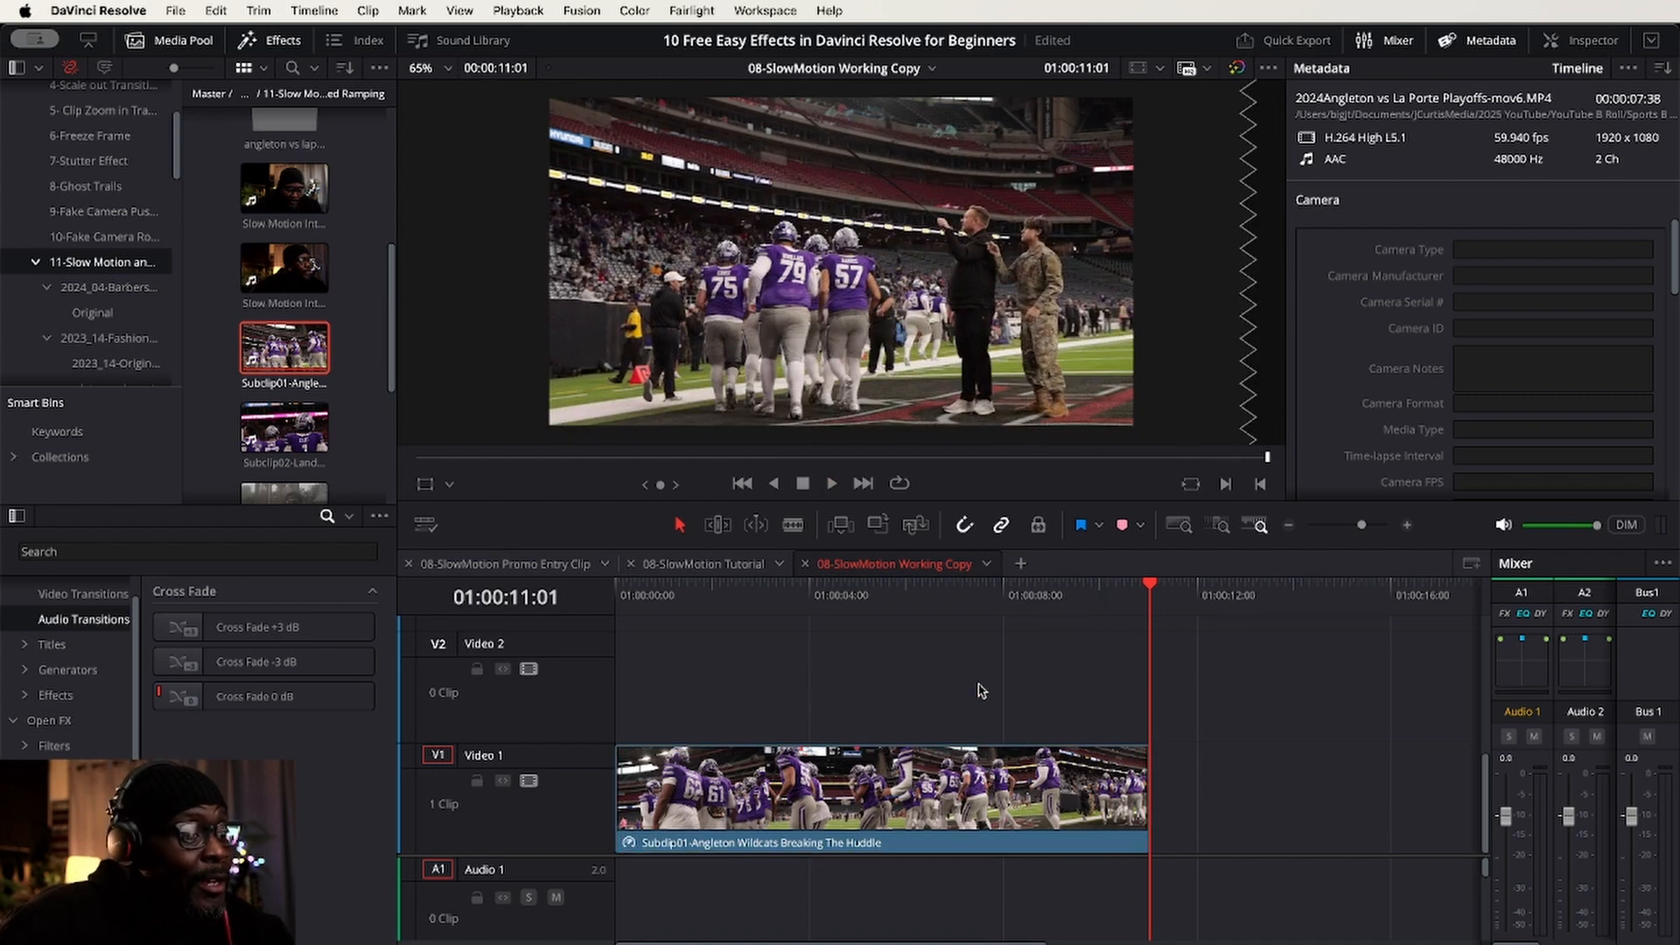